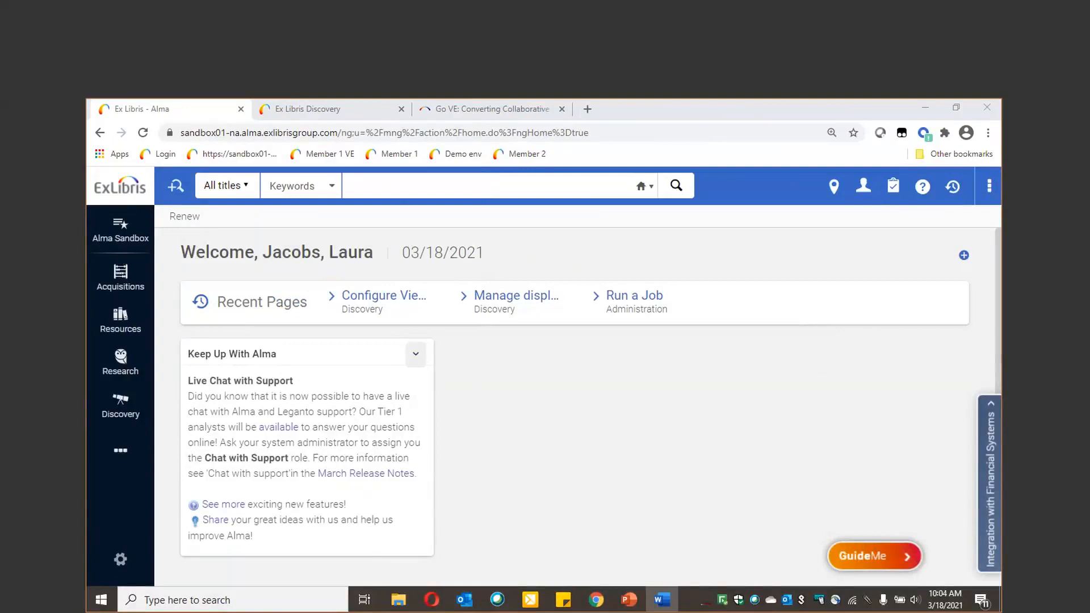
Switch to the Ex Libris Discovery site and search the Library Catalog for "bringing nature home"
click(342, 113)
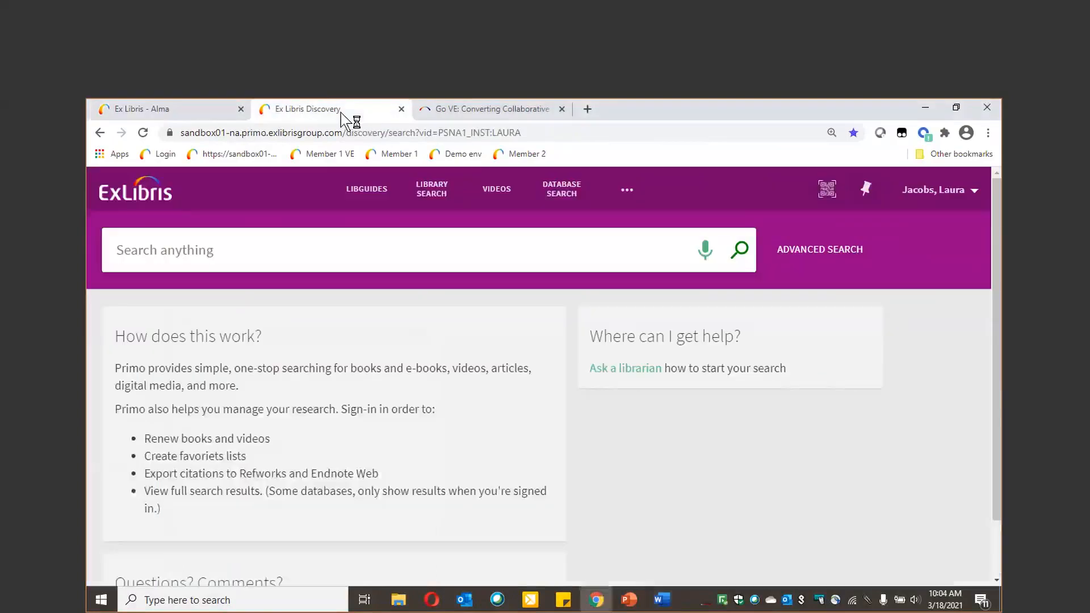
click(453, 248)
text(bring)
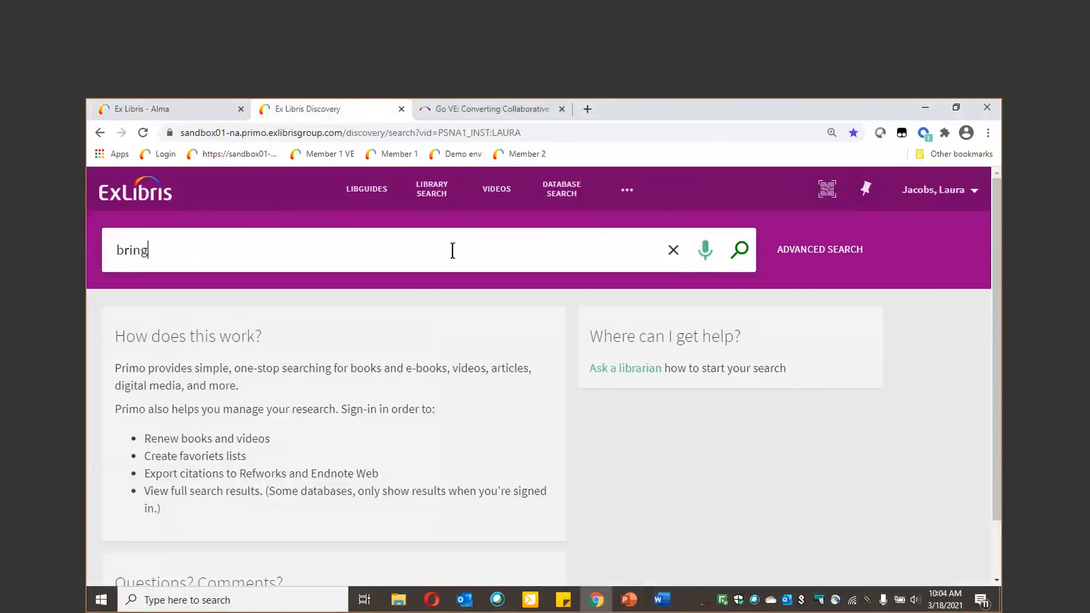
text(ing nature home)
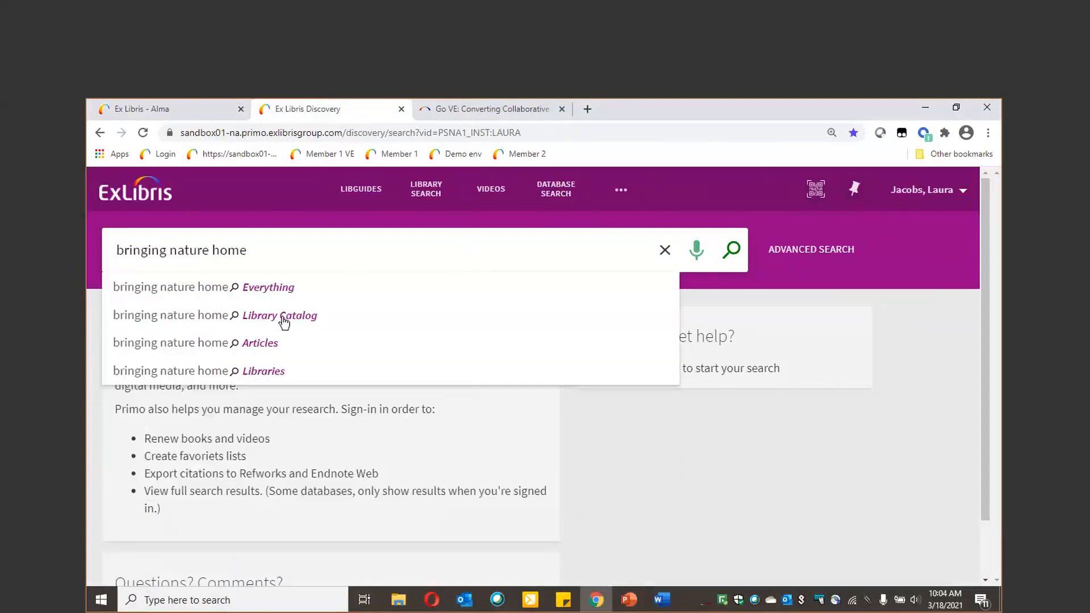
click(281, 317)
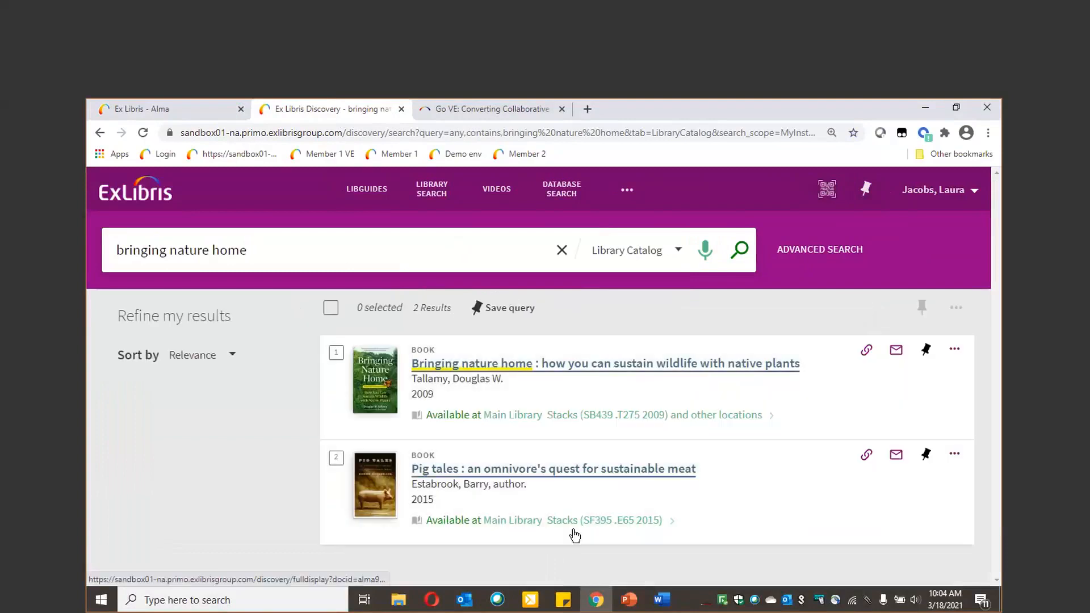
Open the full record of the book Bringing nature home and display its source record
click(564, 521)
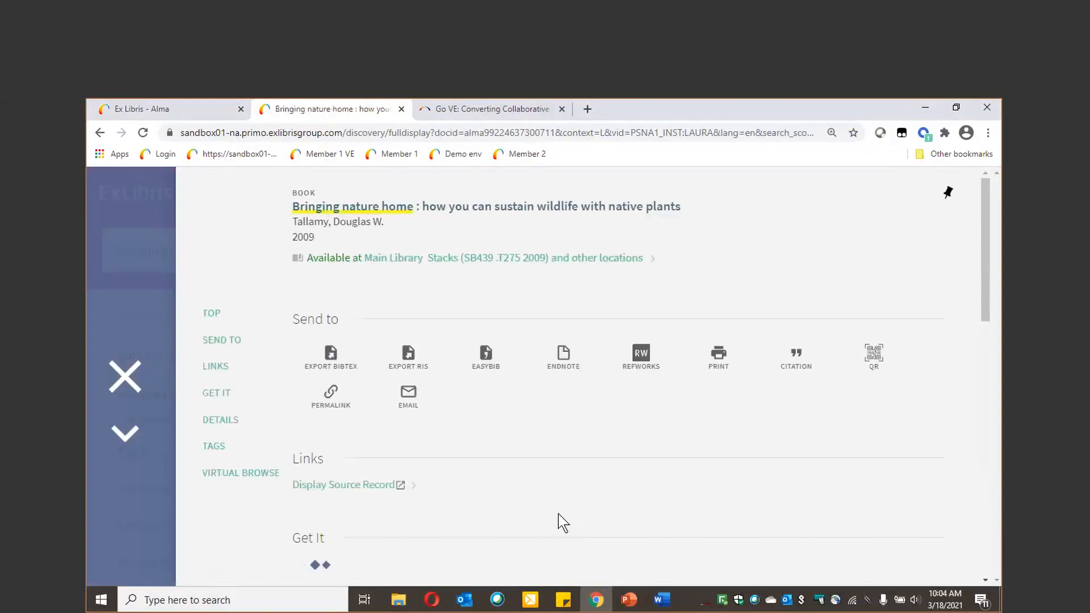
scroll(557, 514, down, 1)
scroll(558, 513, down, 1)
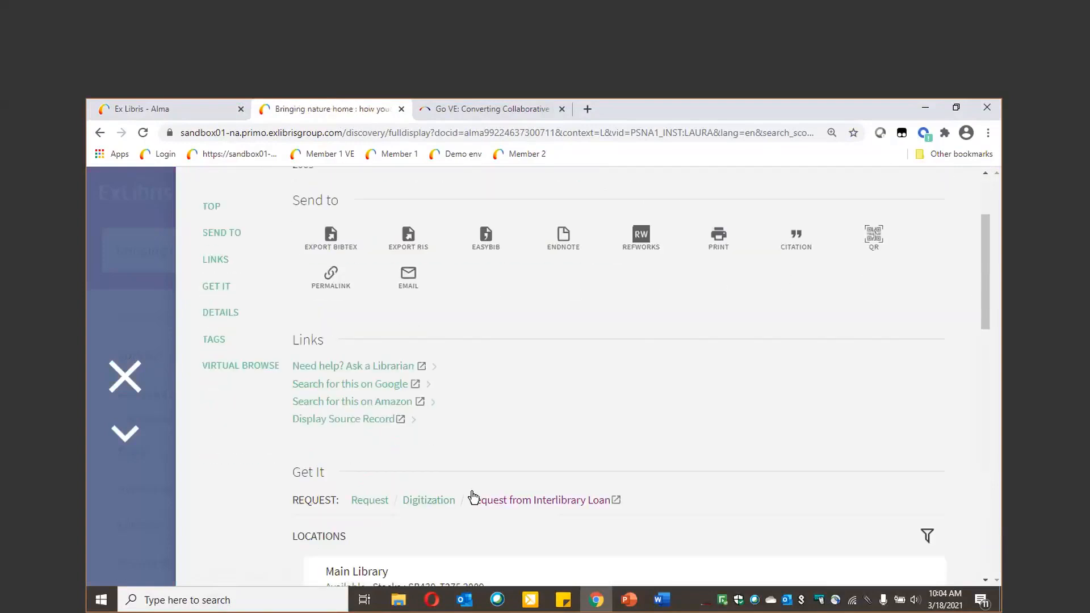
click(383, 423)
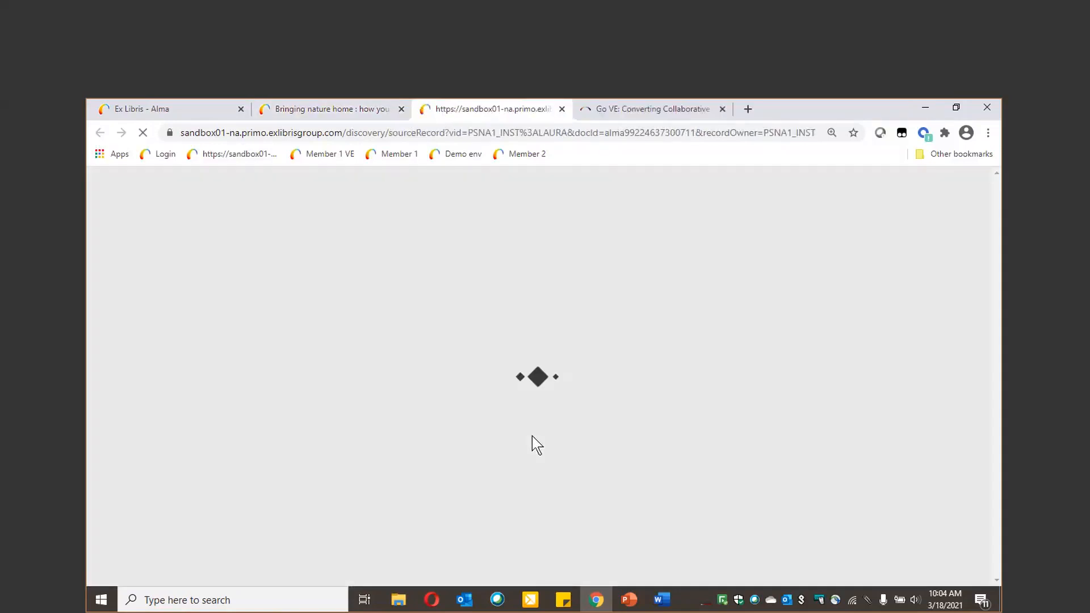
Highlight the 933 donation note in the source record and compare it with the Details section of the book's full display
scroll(534, 443, down, 2)
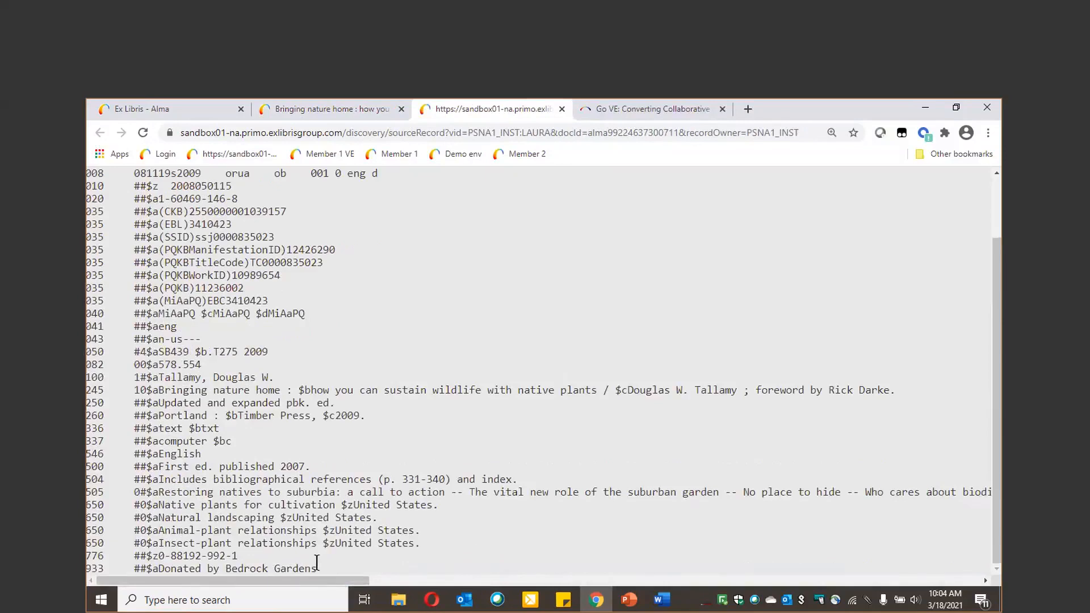
drag(324, 569, 93, 568)
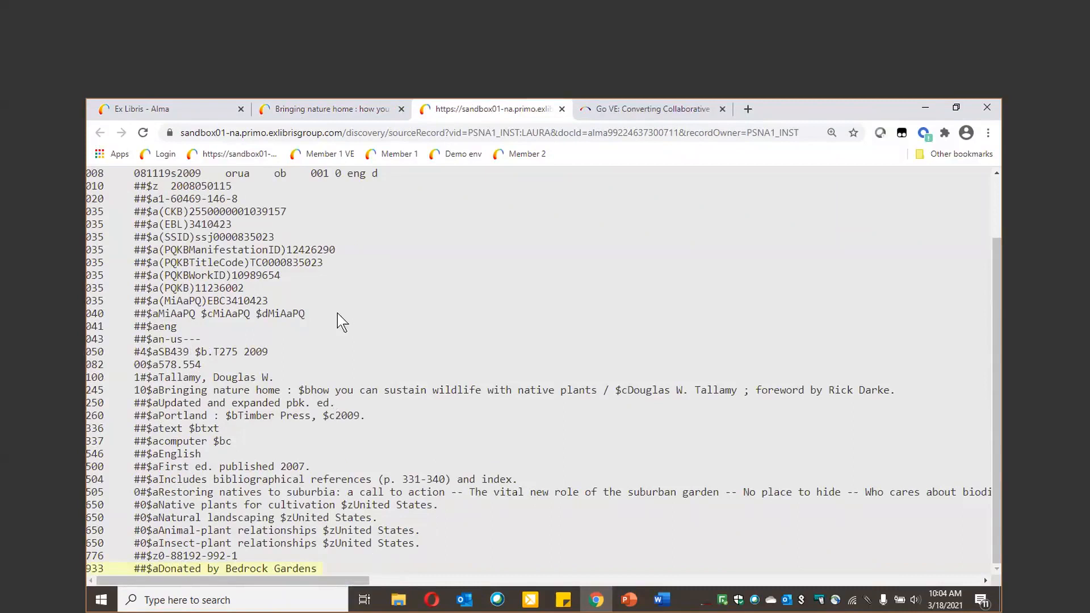
click(324, 119)
scroll(352, 480, down, 7)
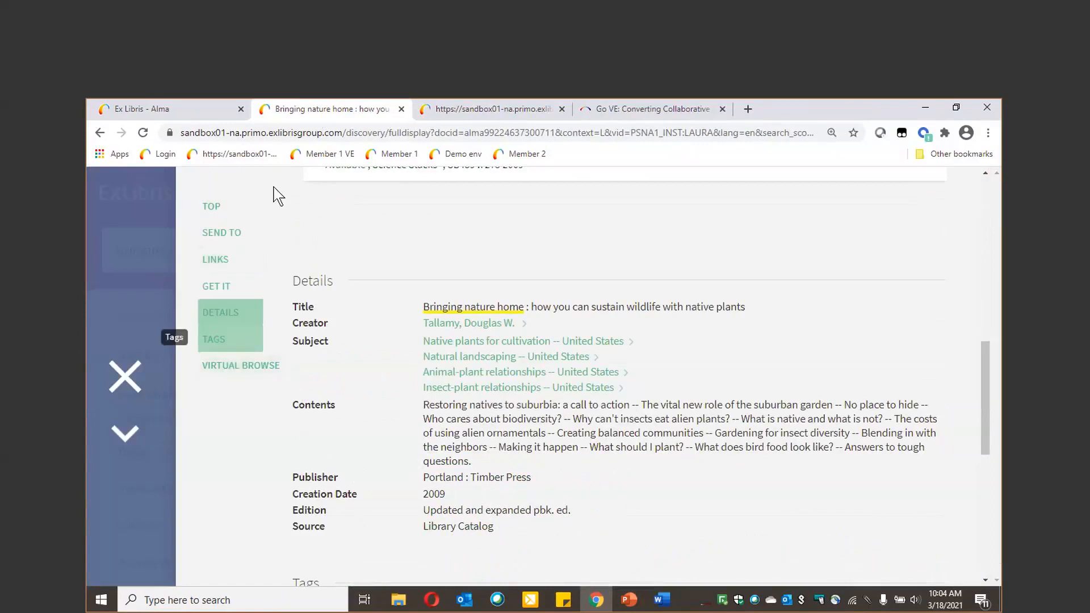
Switch to Alma and open the Manage Display and Local Fields page in the Discovery configuration
click(183, 111)
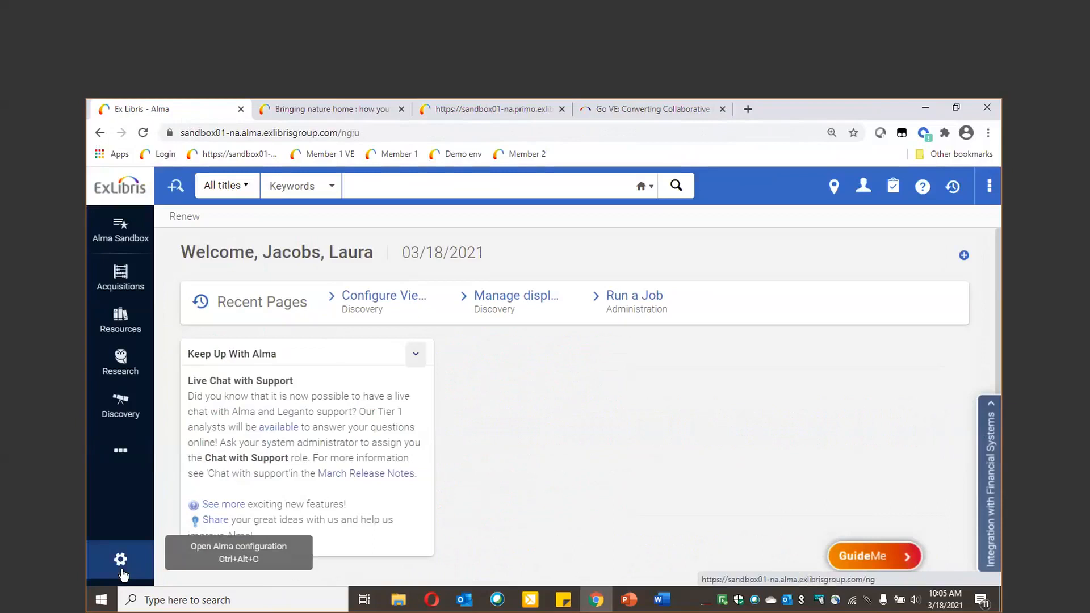
click(120, 560)
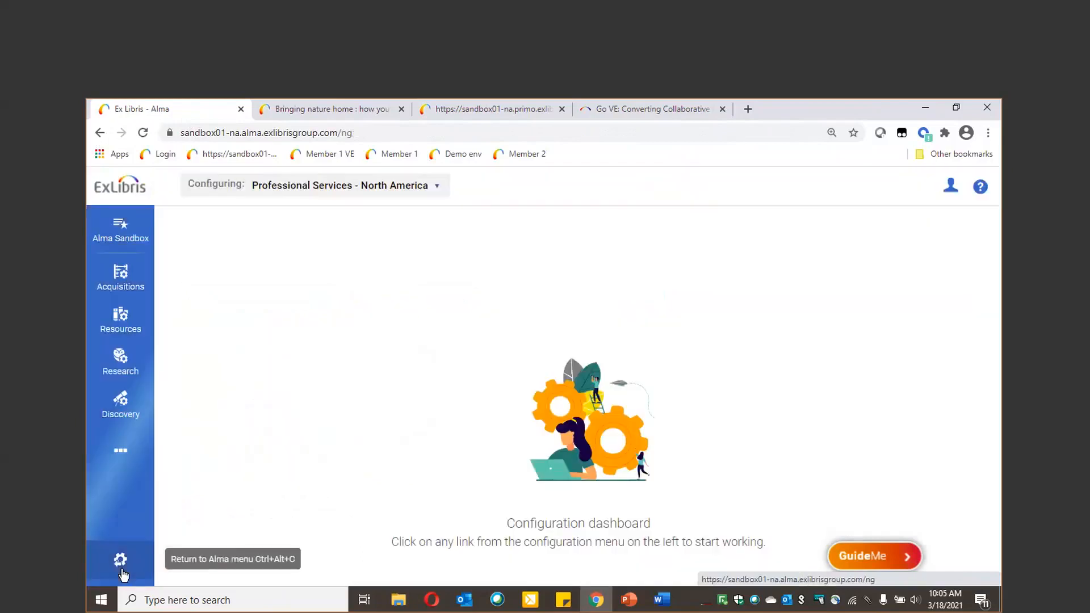
click(121, 416)
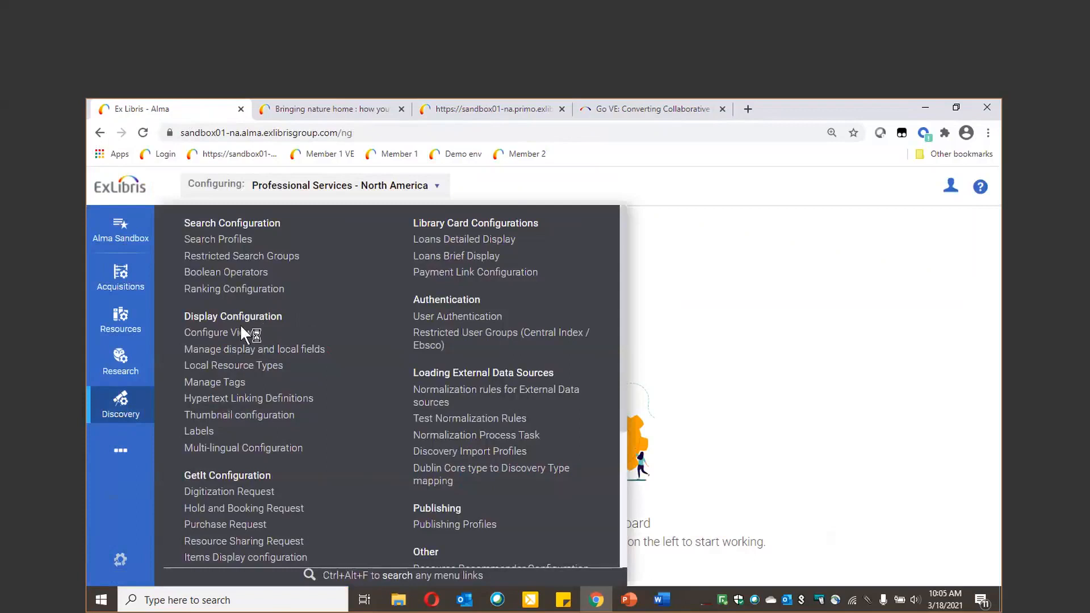
click(269, 353)
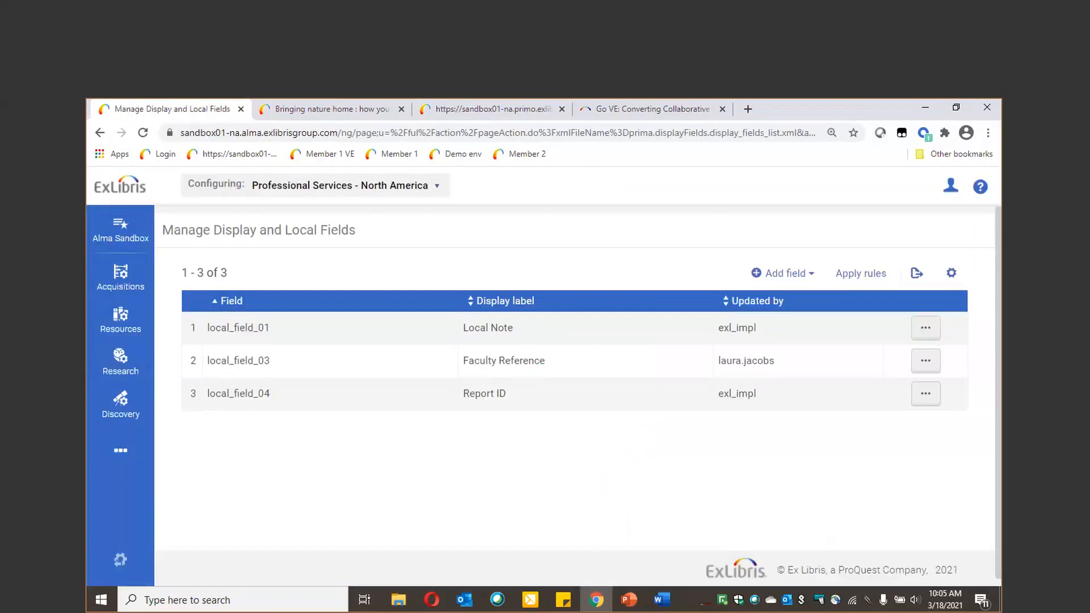
click(925, 329)
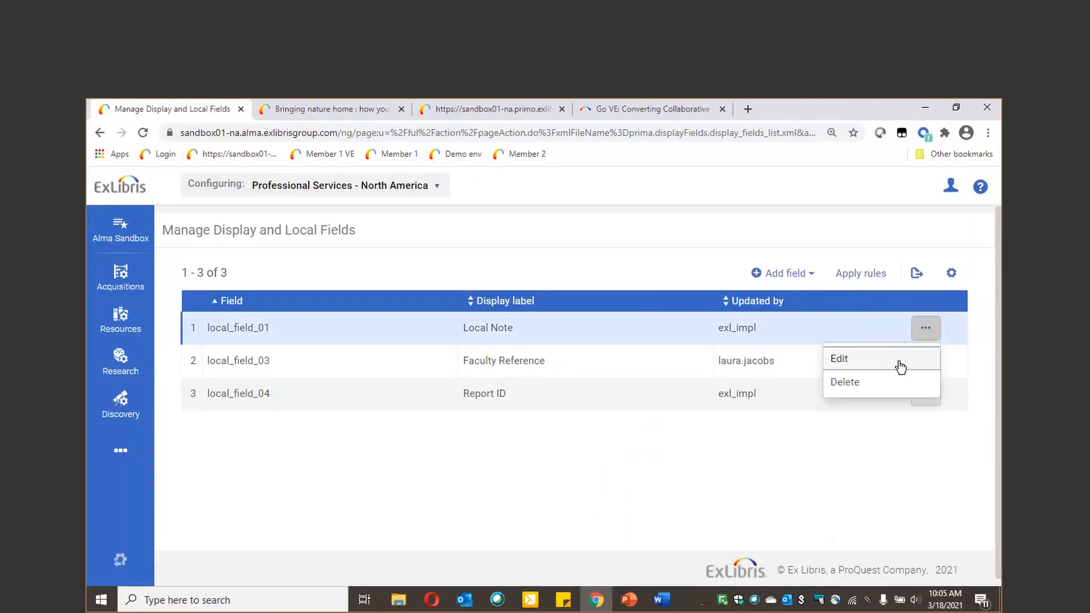
click(666, 499)
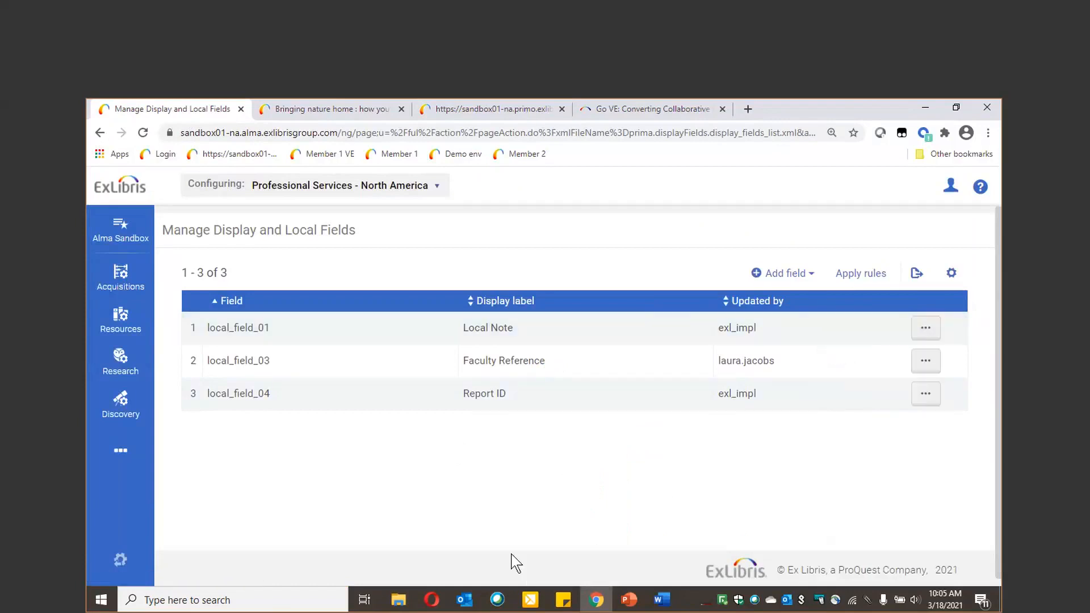
Start defining a new local field, browse the available local fields and choose local_field_02 as the field to edit
click(809, 276)
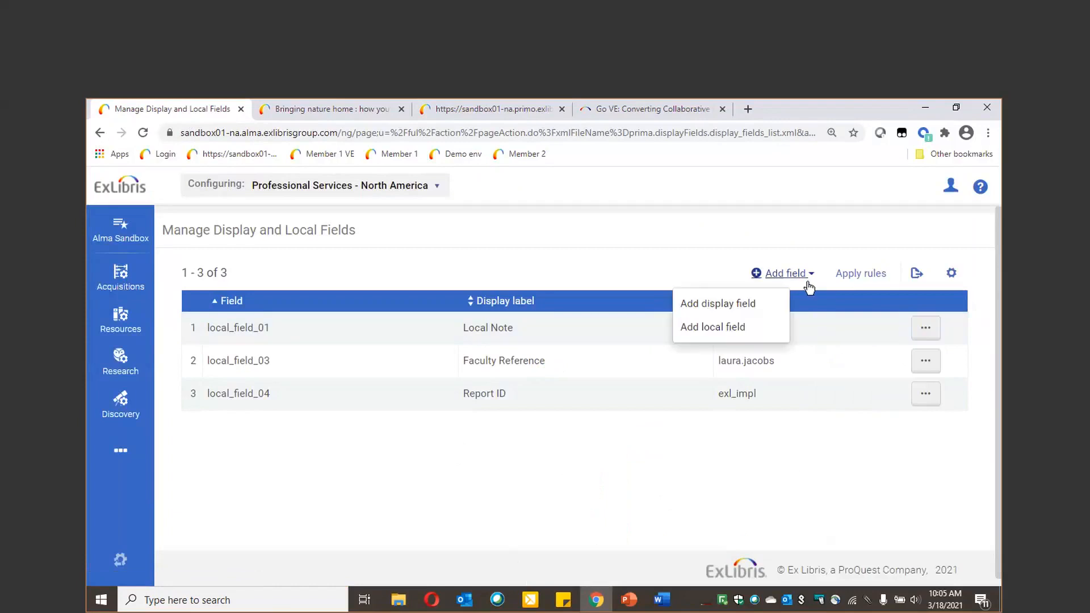
click(761, 334)
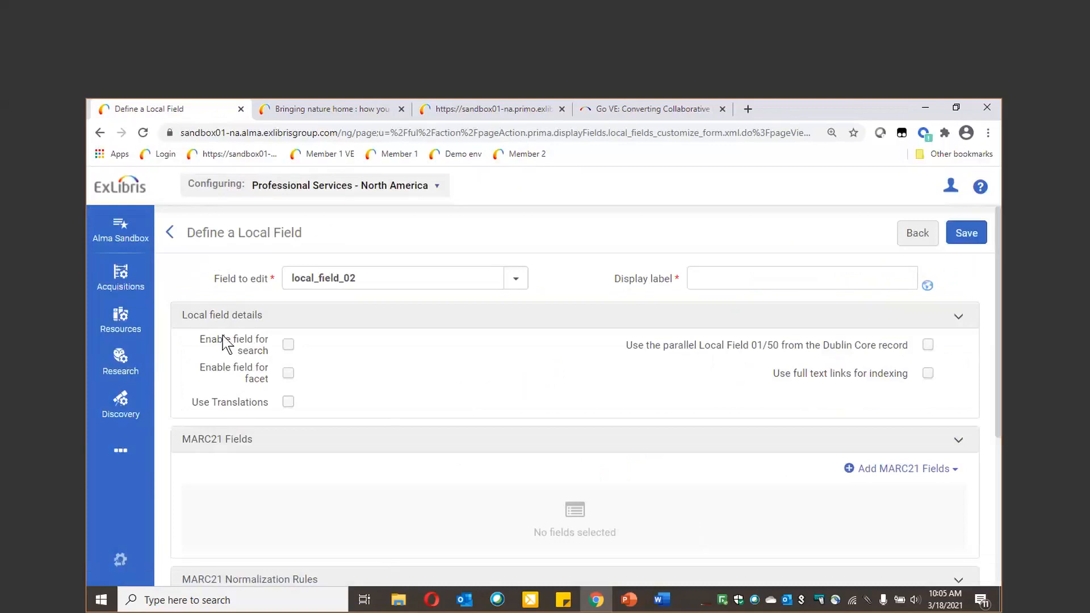
drag(215, 278, 264, 279)
click(562, 297)
click(516, 278)
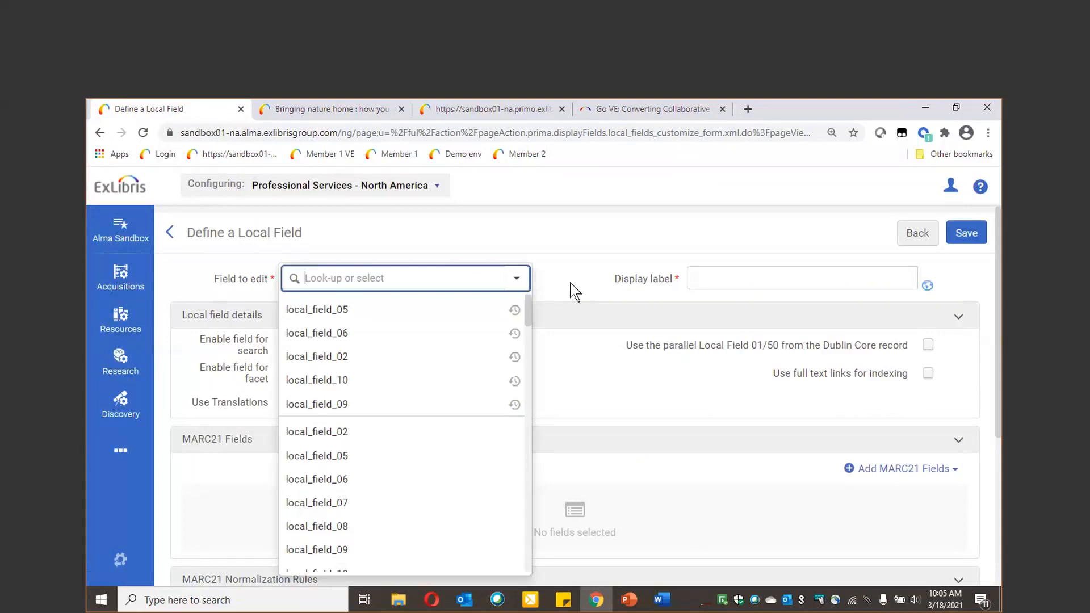
drag(531, 324, 504, 572)
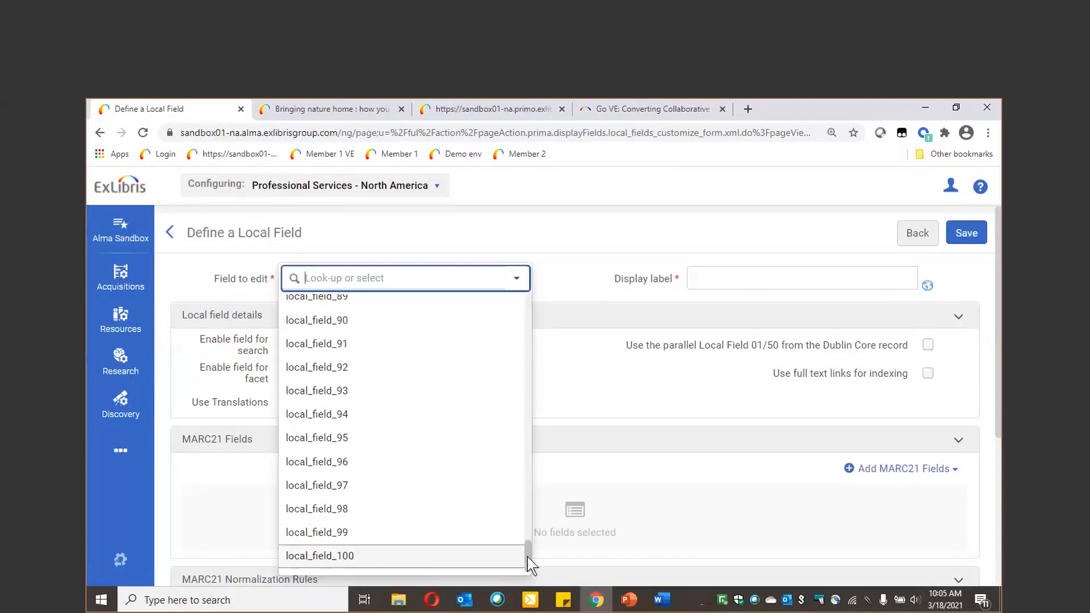
drag(529, 565, 530, 304)
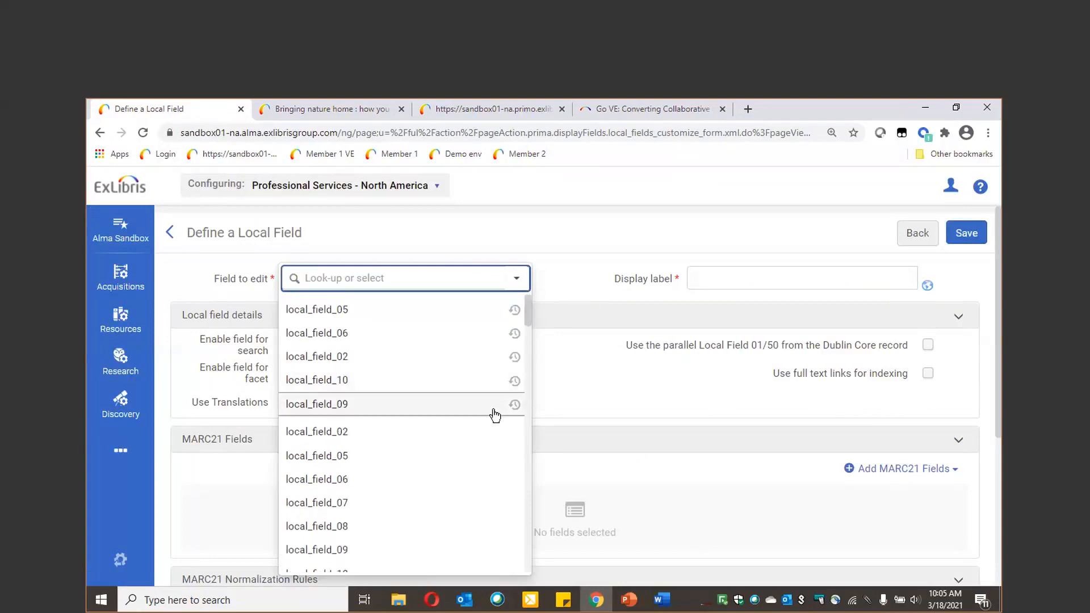
click(384, 448)
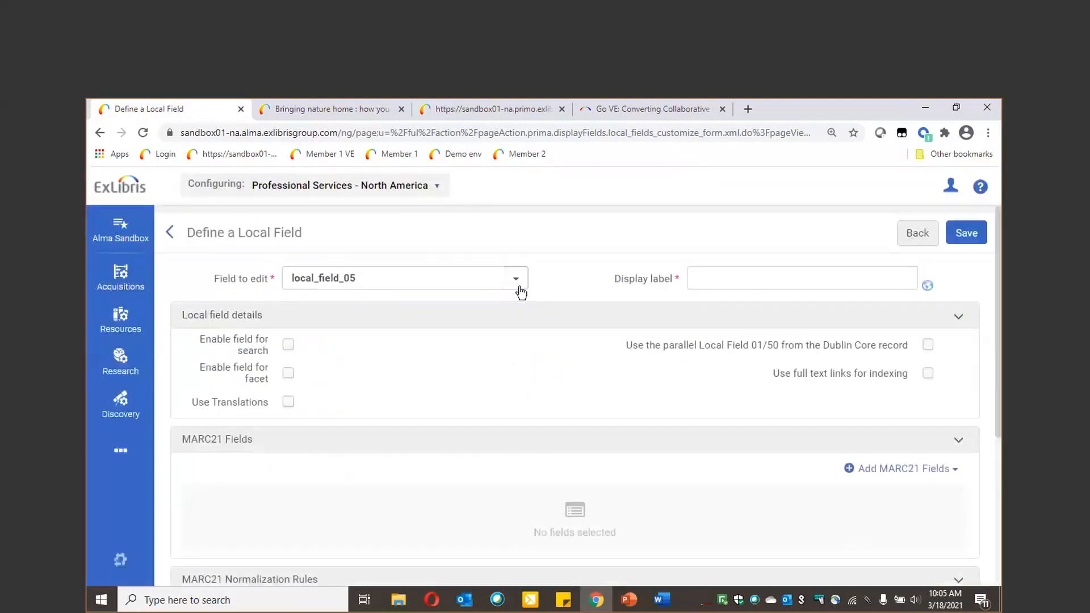
click(518, 287)
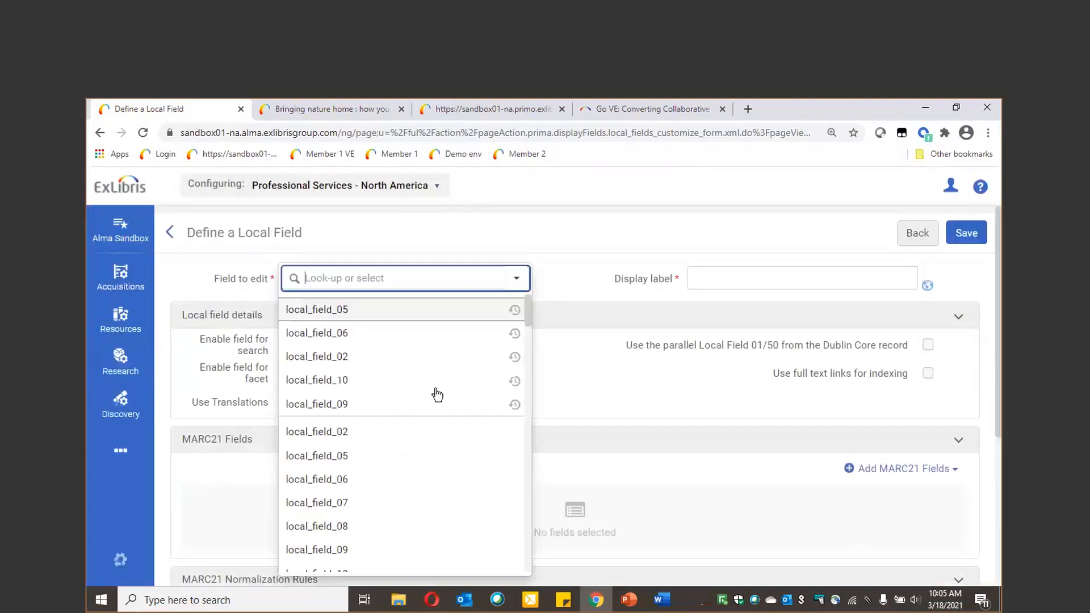
click(406, 445)
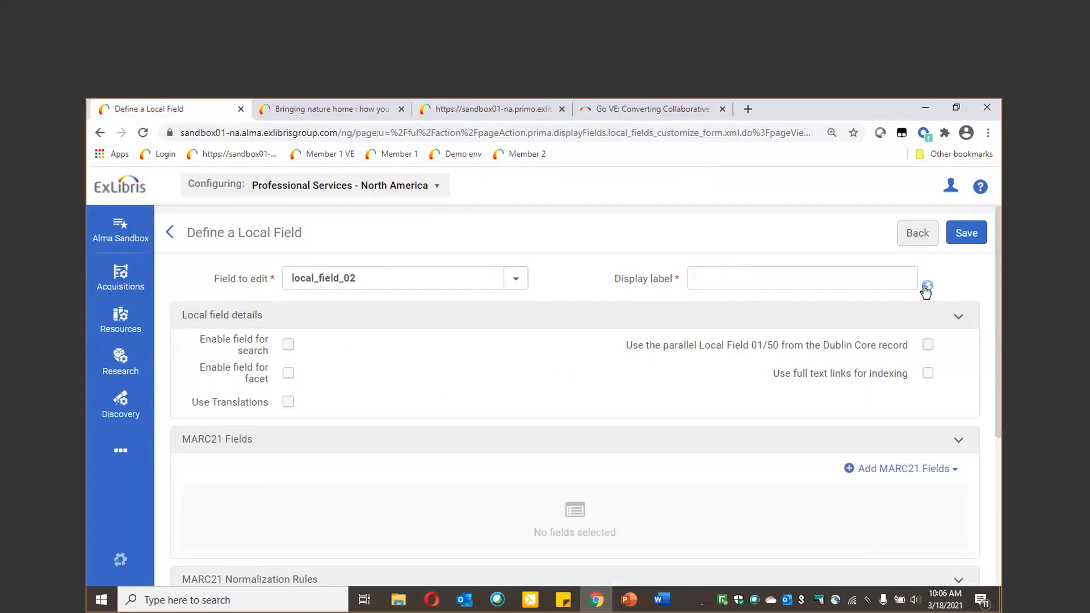
Set the local field's display label to Donations and enable the field for search and facet
click(744, 271)
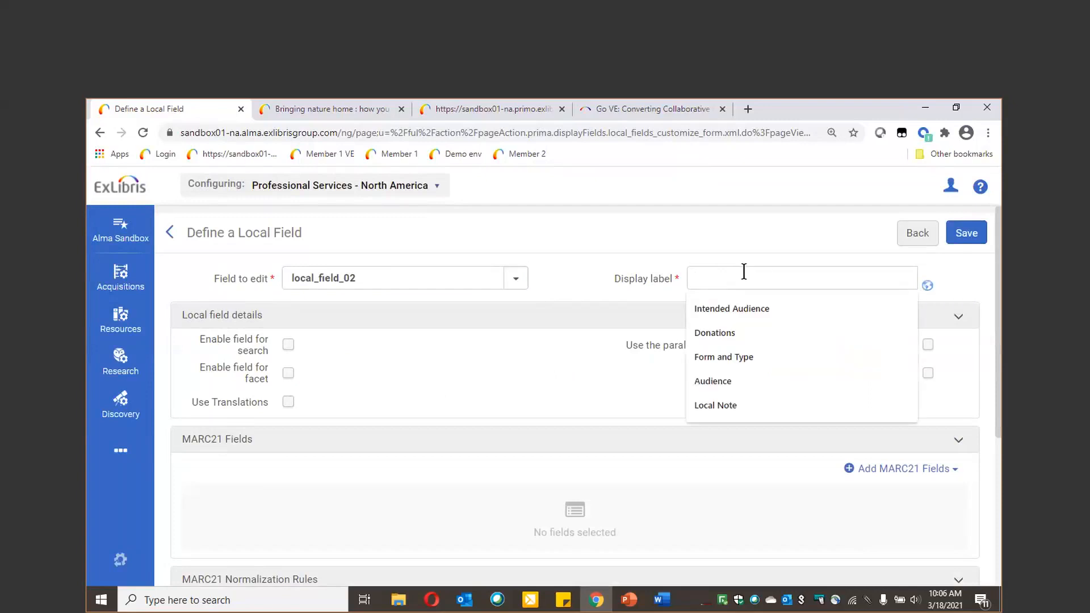
click(749, 333)
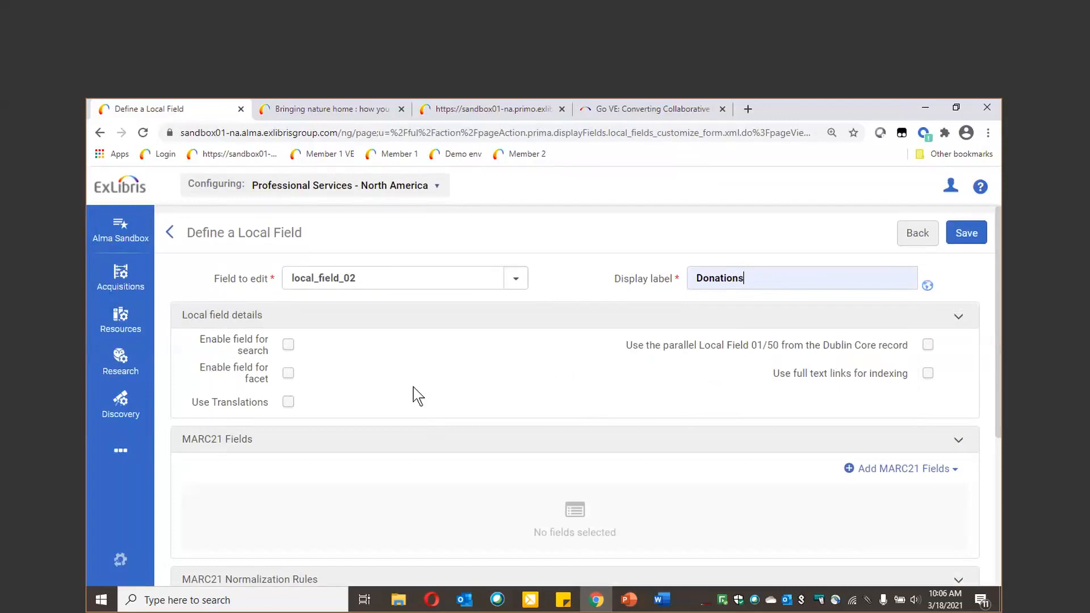
click(290, 345)
click(288, 375)
Add MARC21 field 933 to the Donations local field
scroll(415, 379, down, 1)
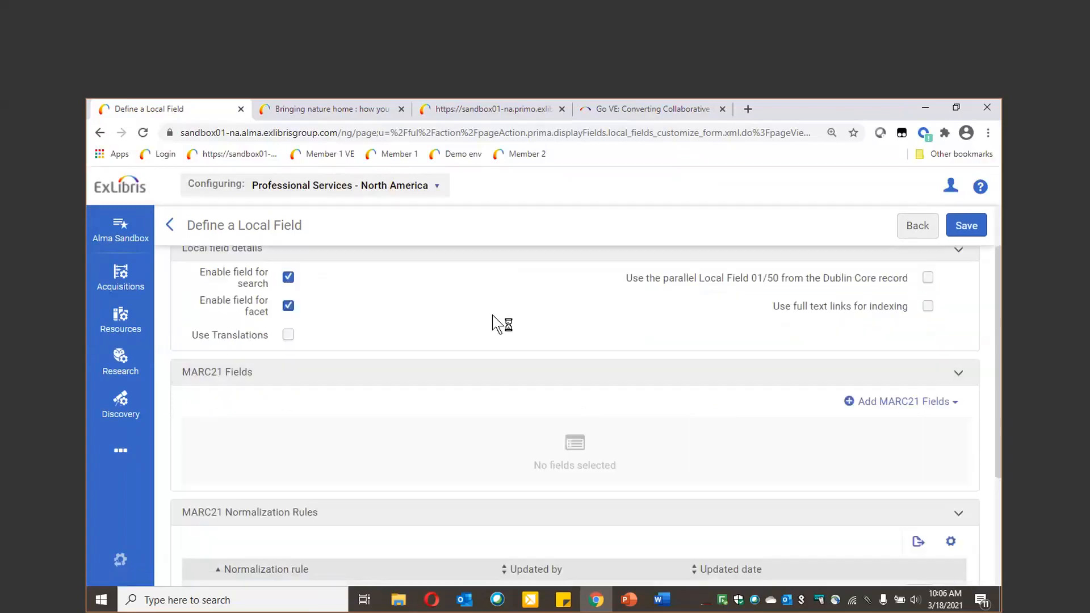
scroll(492, 318, down, 1)
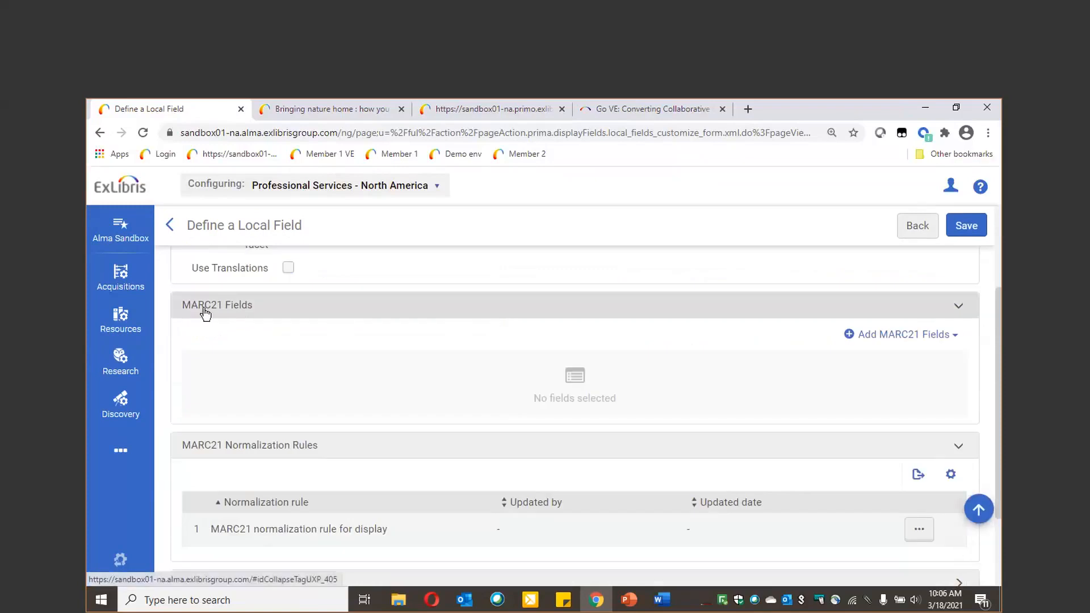
click(899, 340)
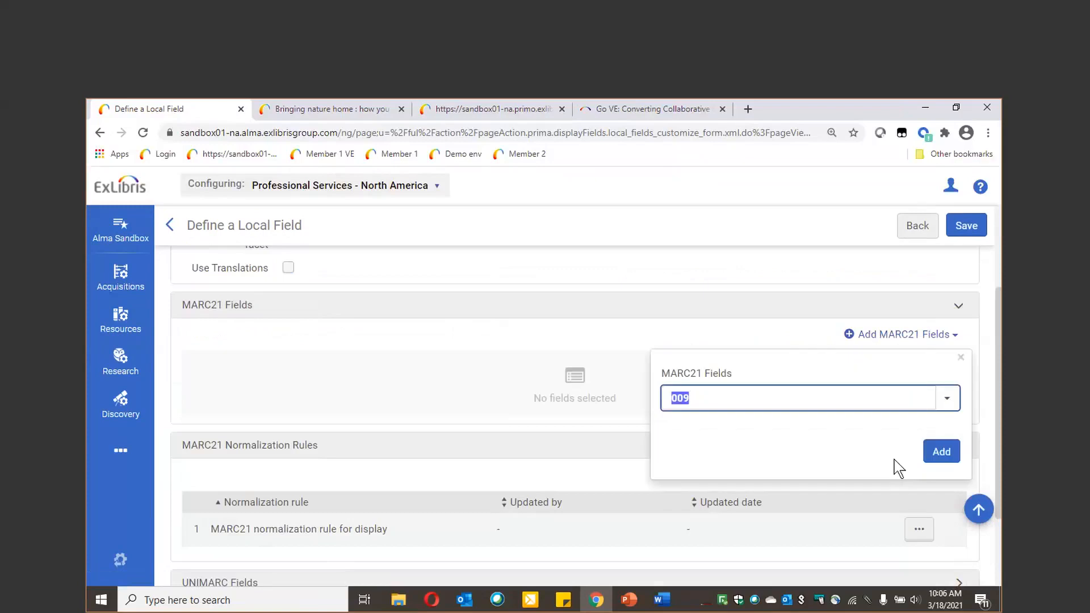
click(949, 402)
click(699, 398)
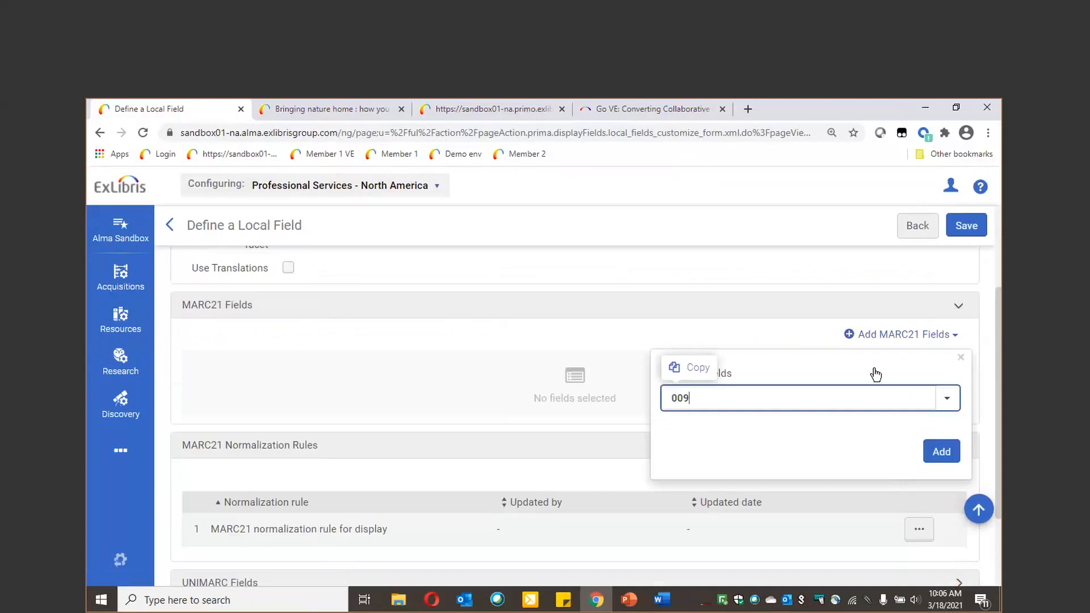
click(949, 399)
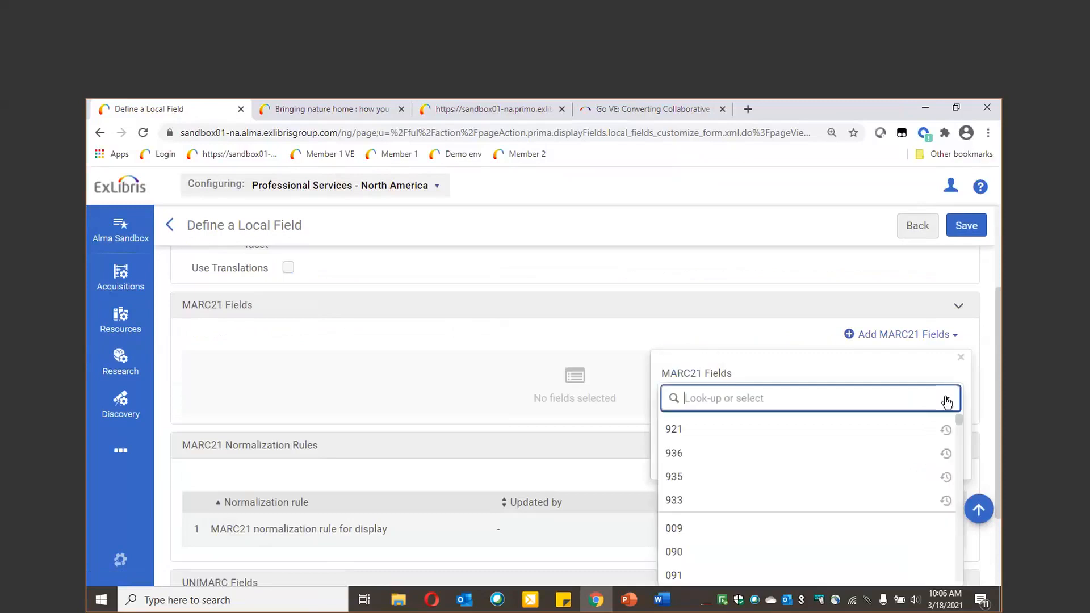
scroll(828, 493, down, 10)
scroll(828, 494, down, 8)
scroll(828, 494, down, 3)
text(933)
key(Return)
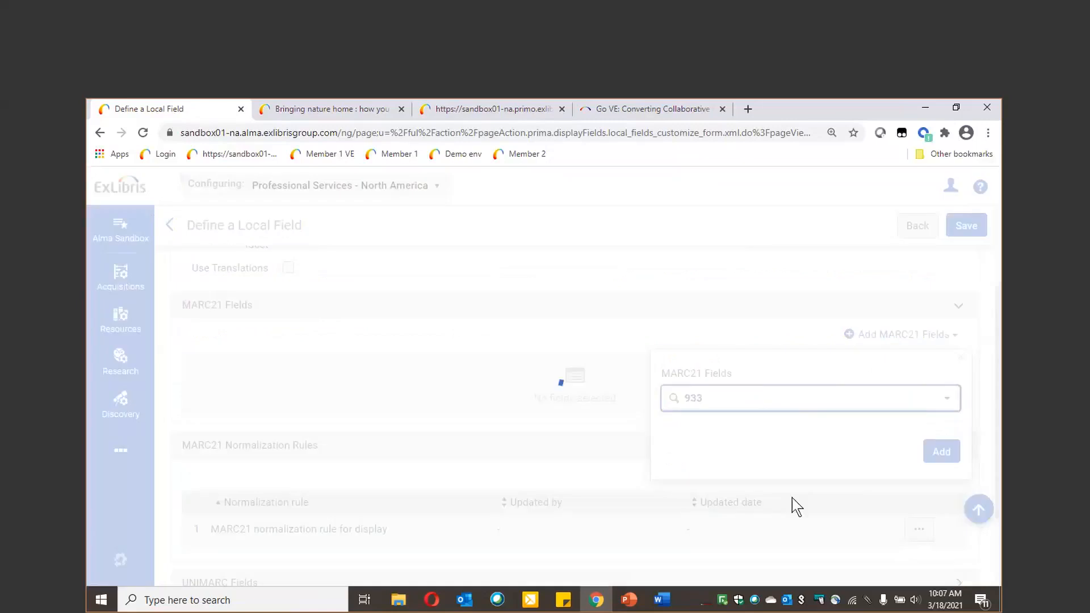
Add MARC21 field 935 to the Donations local field as well
click(867, 344)
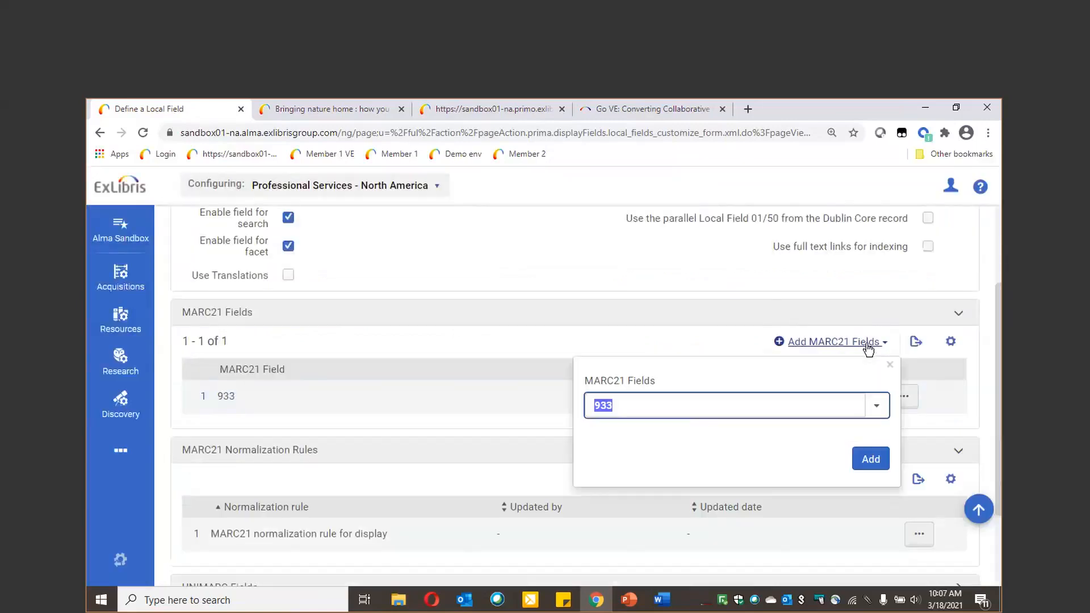
text(935)
key(Return)
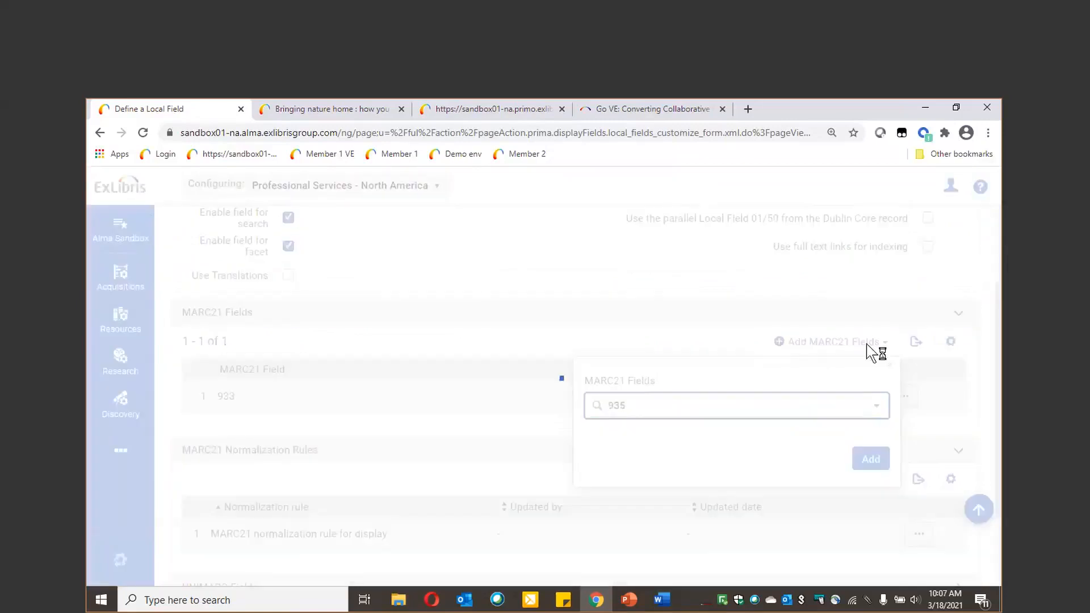
Add MARC21 field 936 to the Donations local field
click(849, 362)
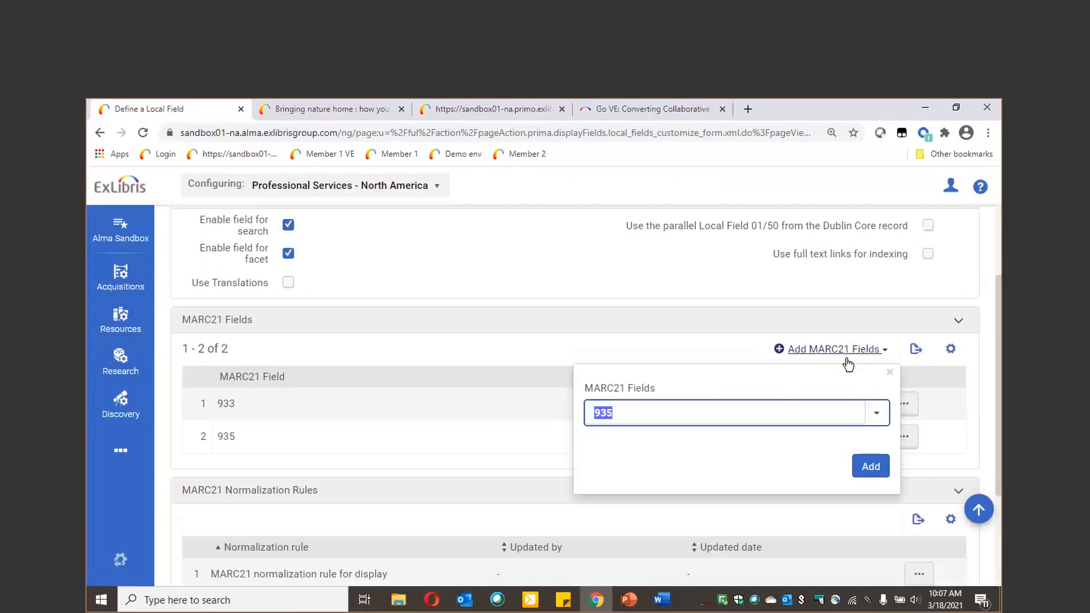
text(936)
key(Return)
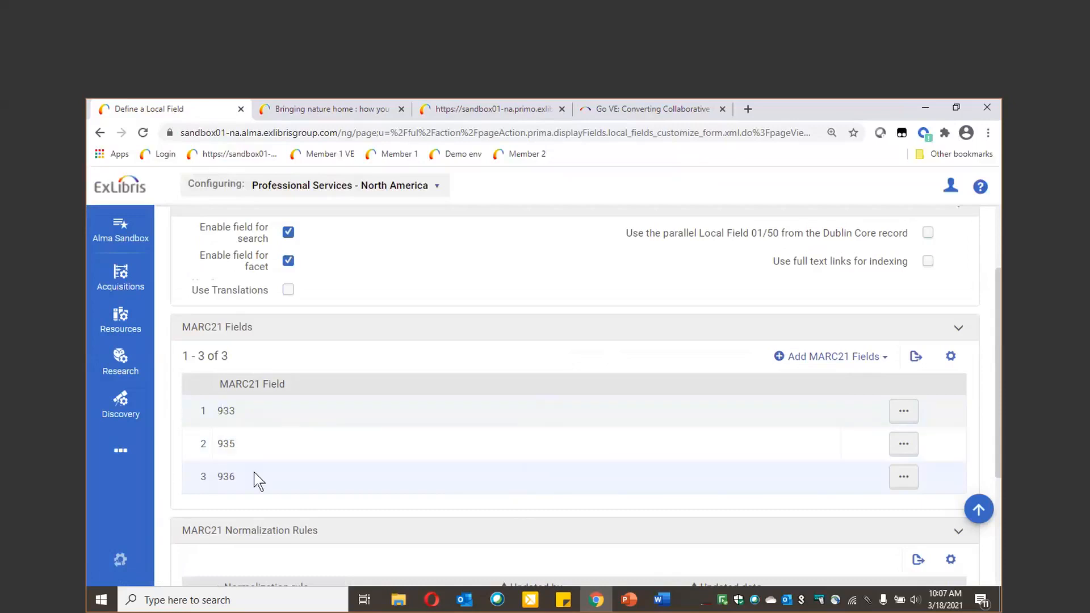
Review the Donations local field's settings, MARC21 fields and normalization rules, and save the definition
scroll(263, 483, up, 2)
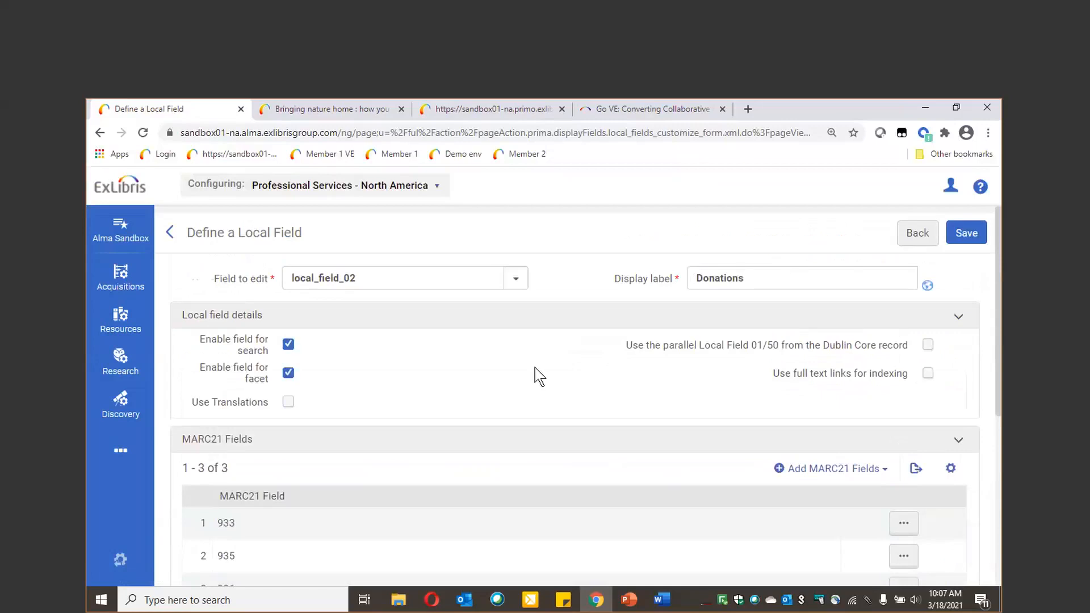
scroll(536, 373, down, 1)
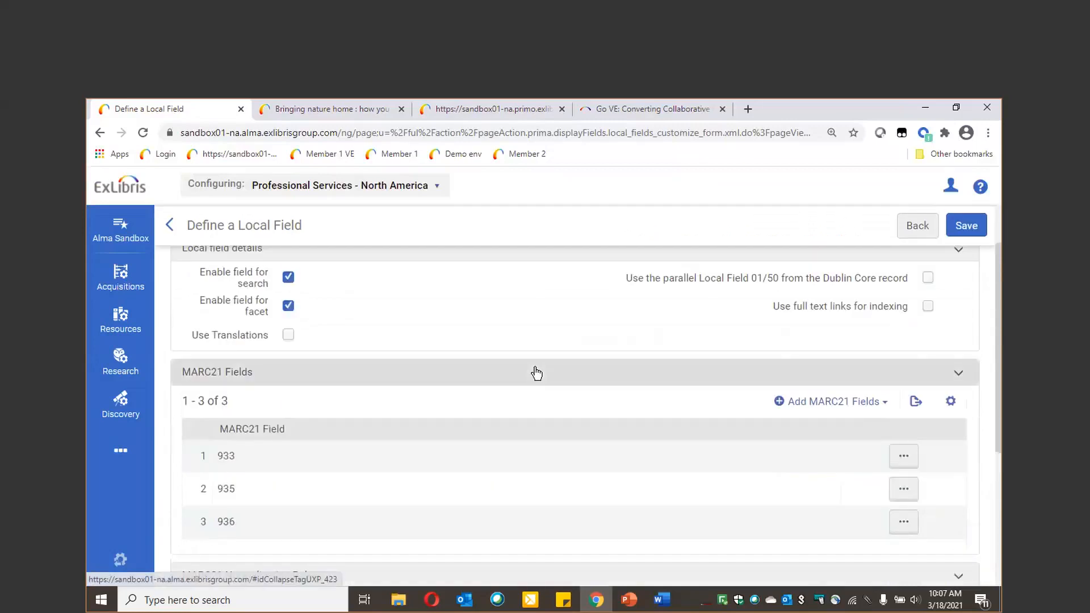
scroll(536, 373, down, 3)
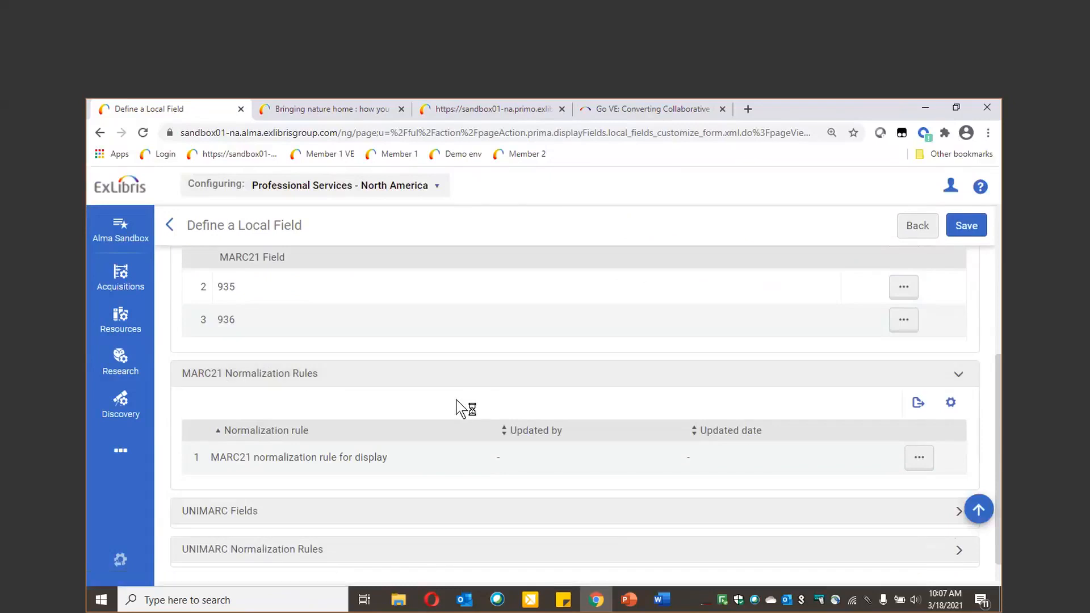
scroll(448, 407, up, 5)
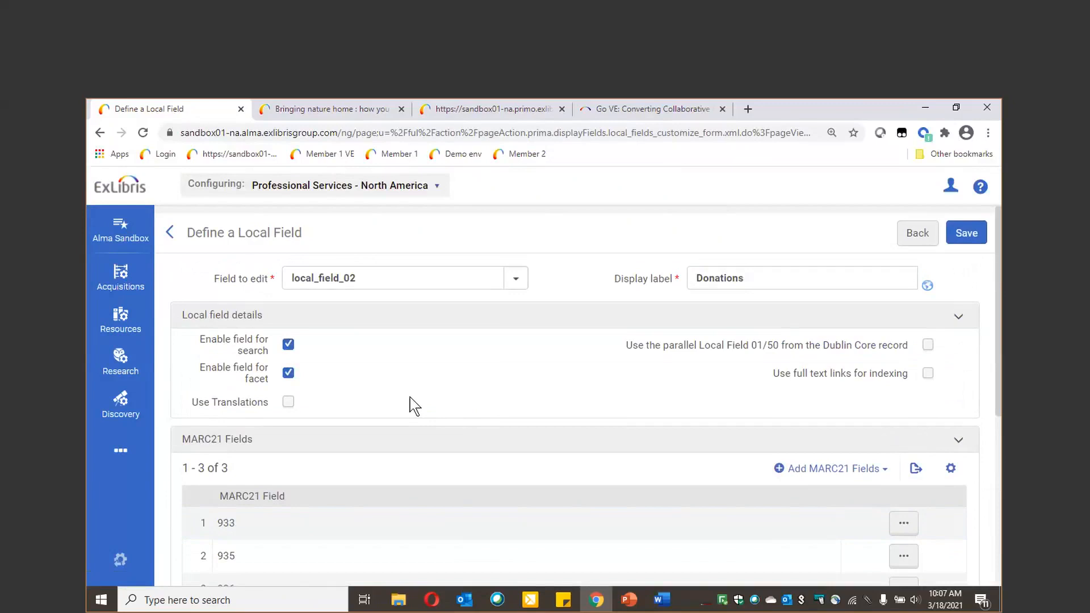
click(969, 238)
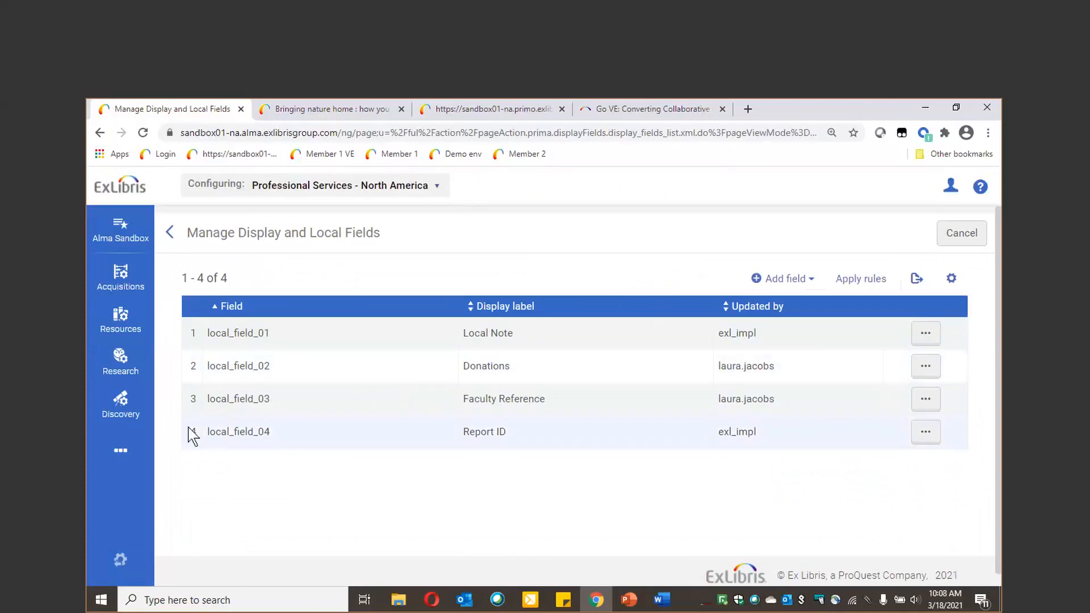
Open the institution's default discovery view for editing from the views list
click(133, 418)
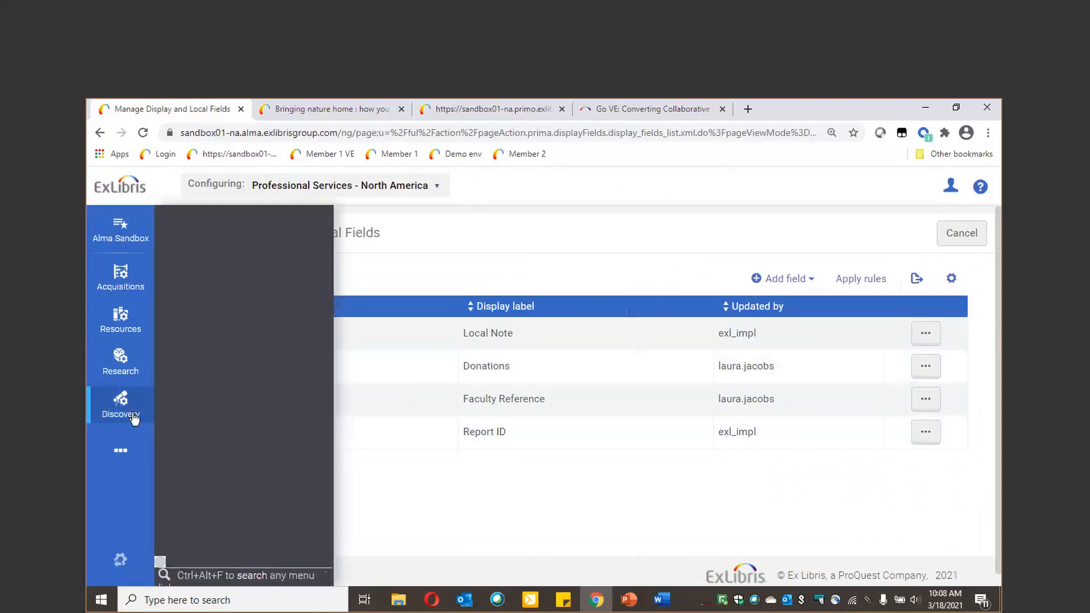
click(230, 338)
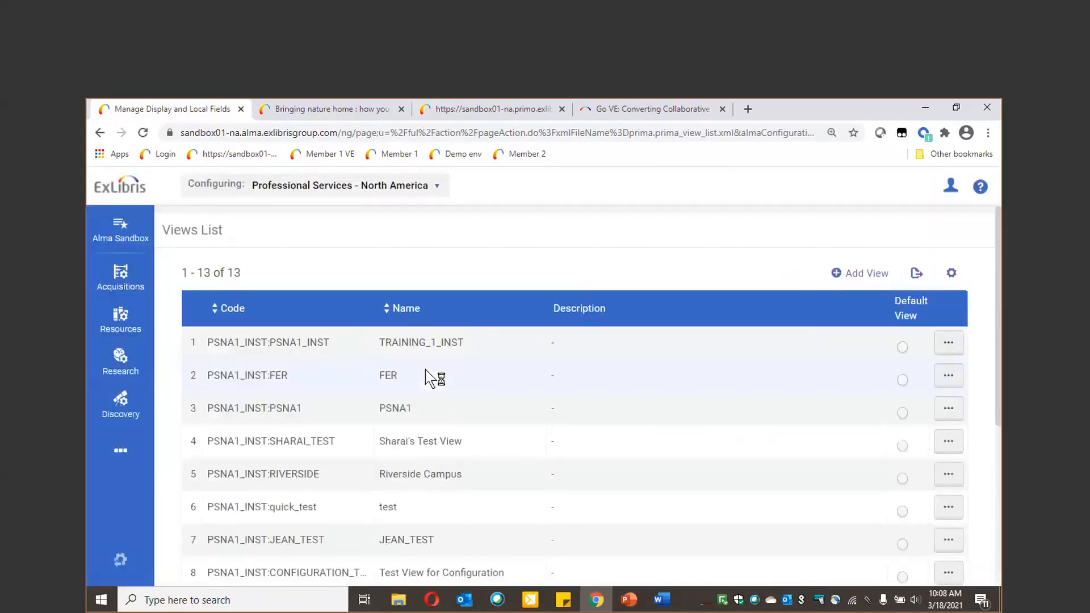
scroll(706, 409, down, 5)
click(949, 404)
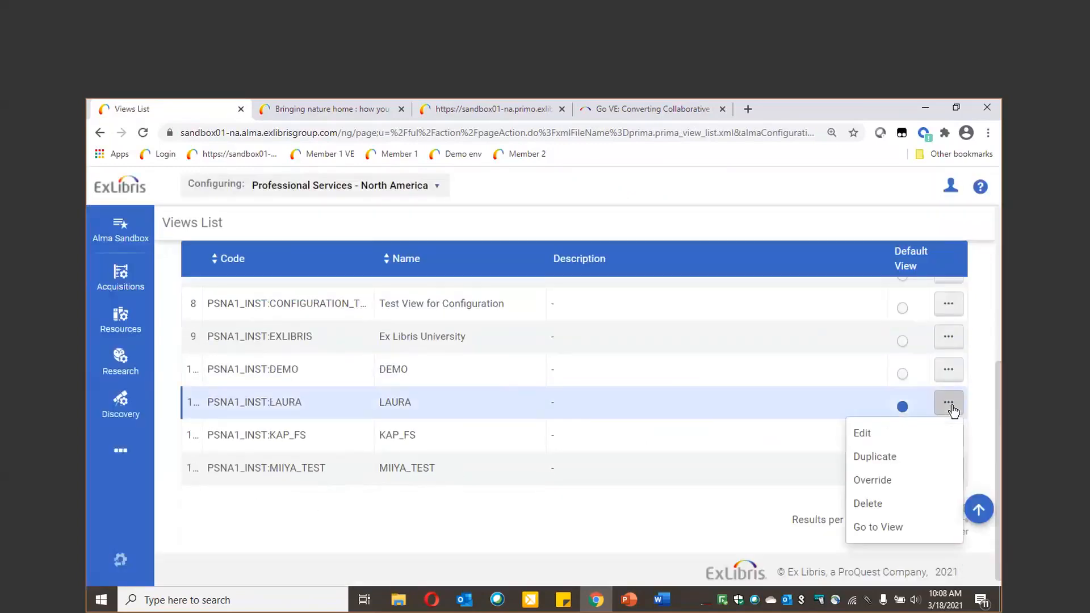
click(903, 434)
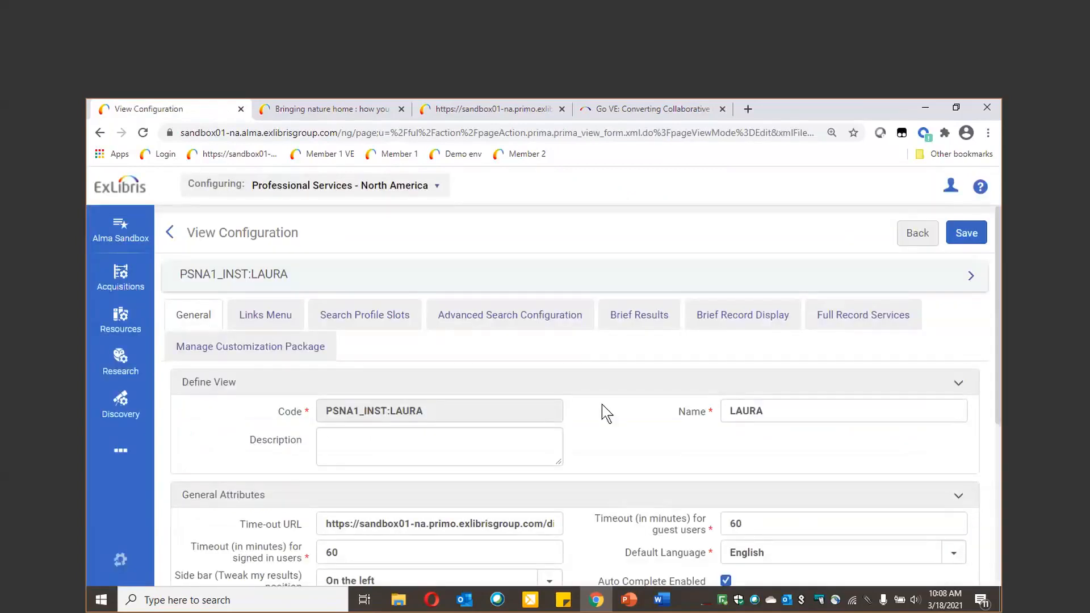
Add the Donations search index to the view's advanced search configuration, keeping the preselected search profile slots
click(554, 329)
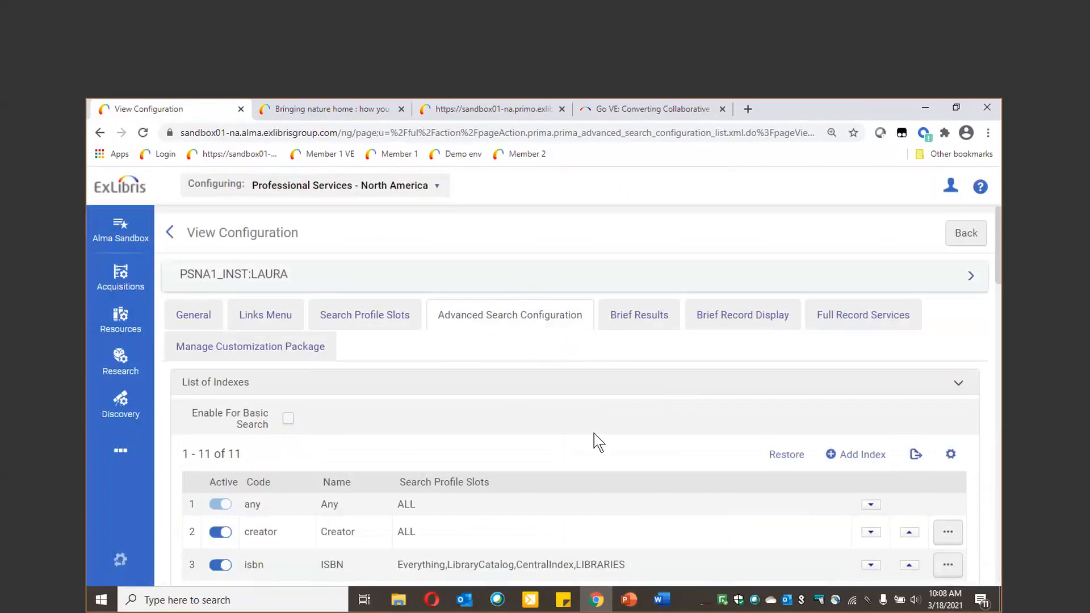
click(864, 454)
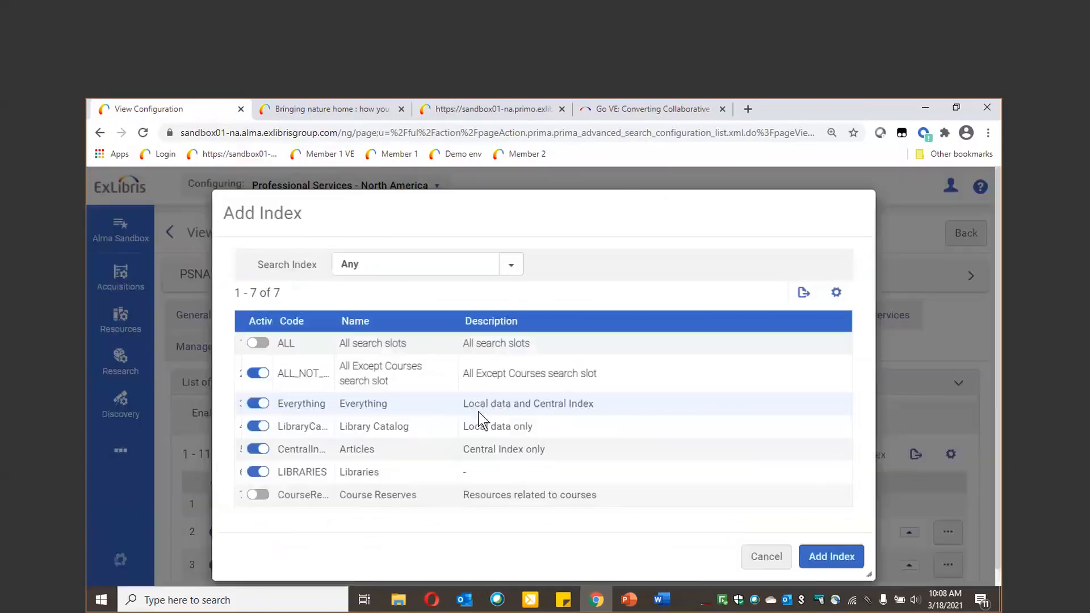
click(508, 271)
click(411, 294)
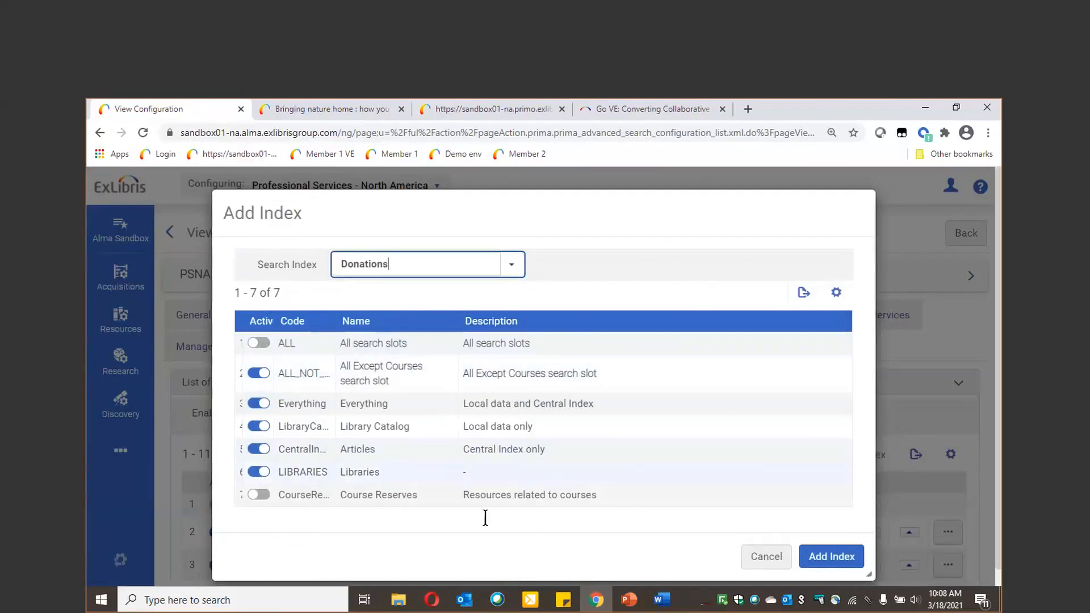
click(832, 558)
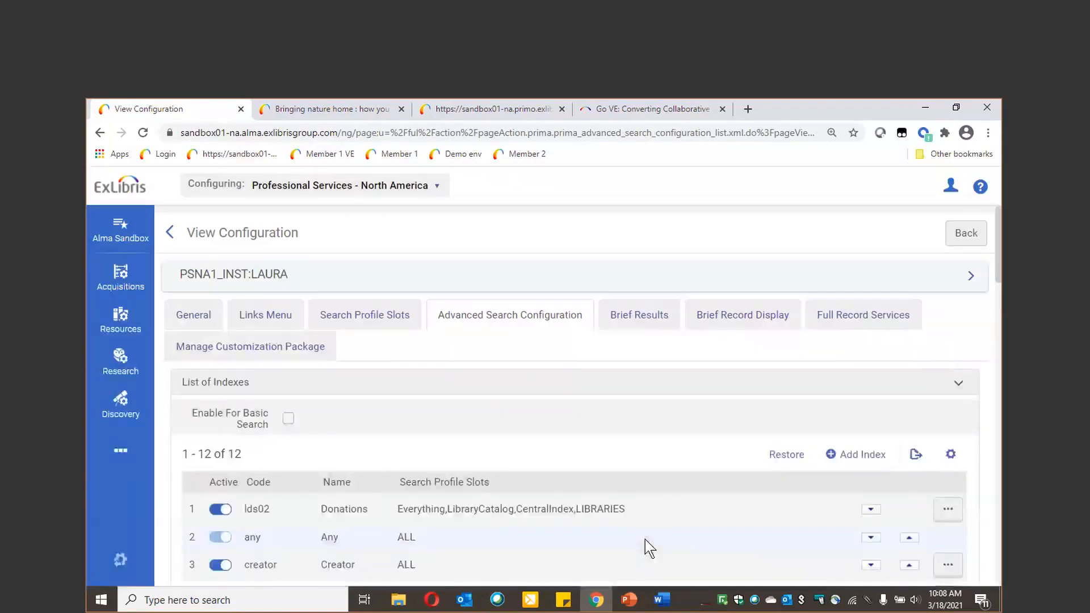
scroll(525, 489, down, 1)
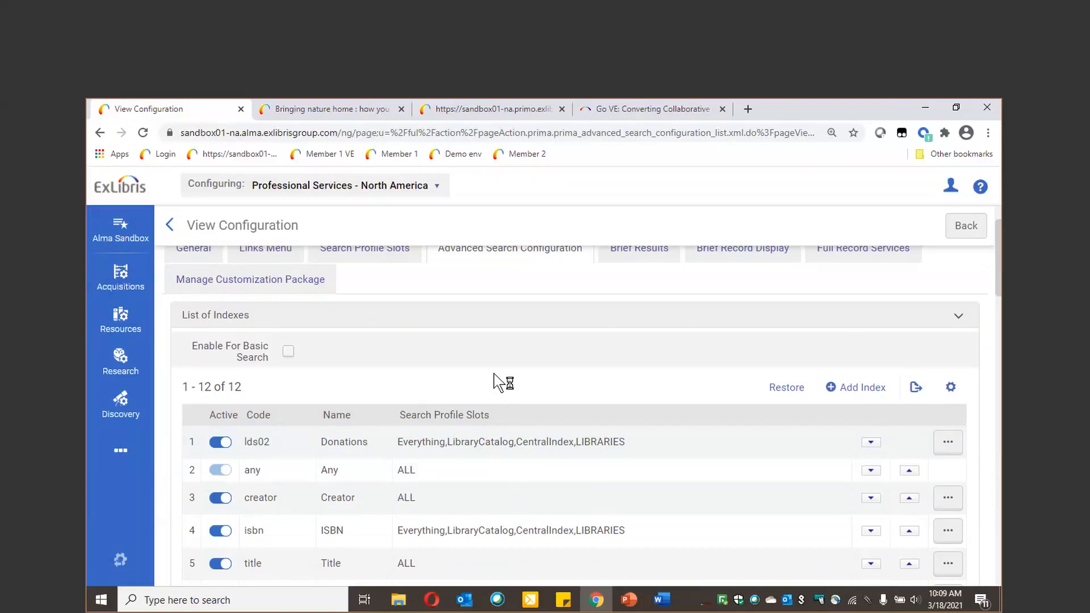
scroll(498, 381, down, 1)
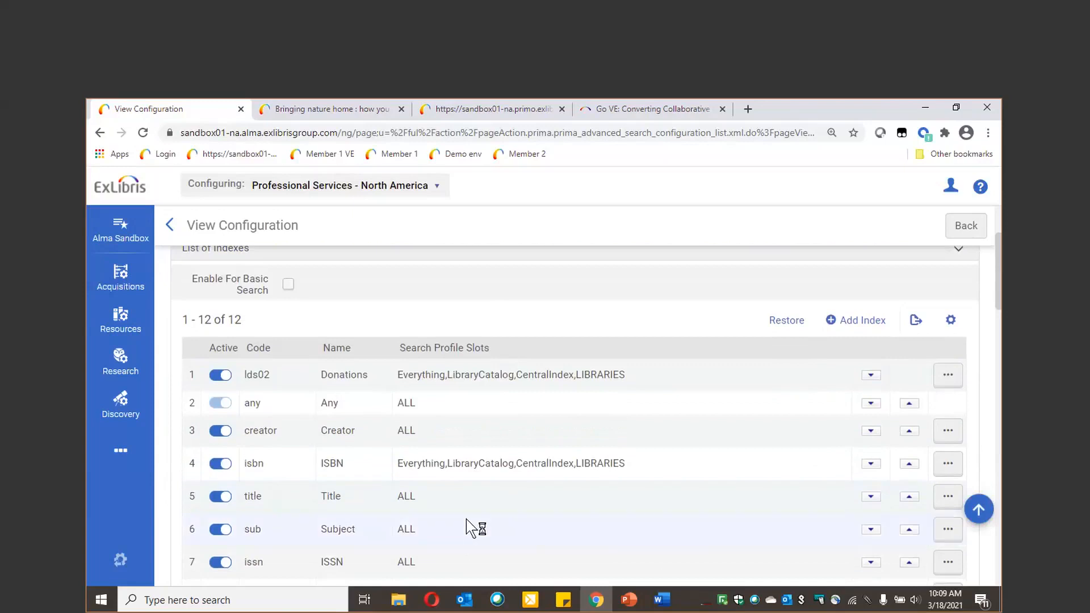
scroll(464, 520, up, 2)
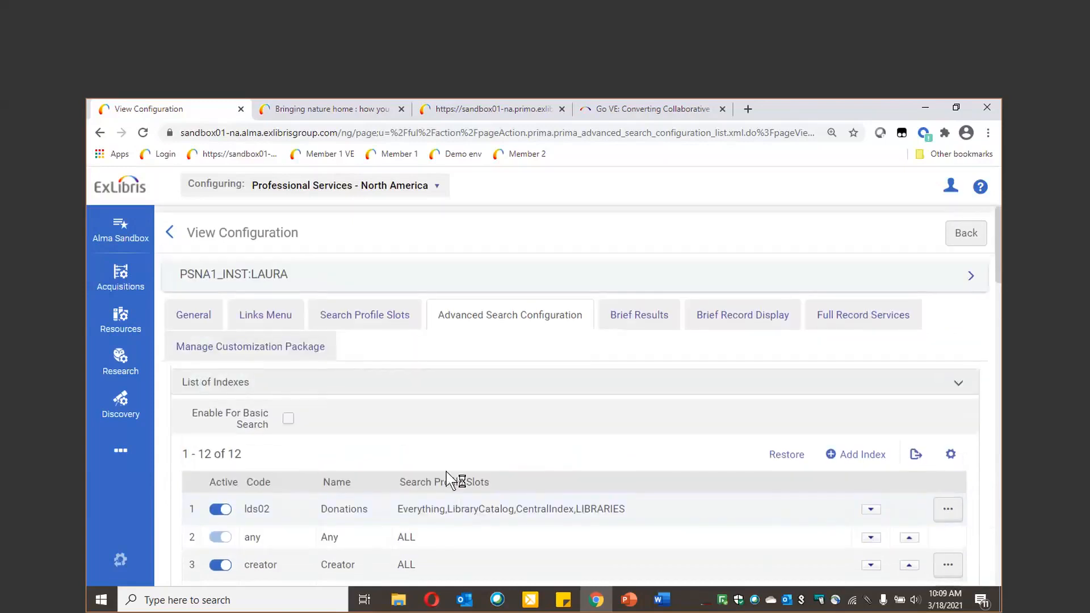
Add Donations as a local facet to the view's brief results and check its entry in the facet list
click(647, 317)
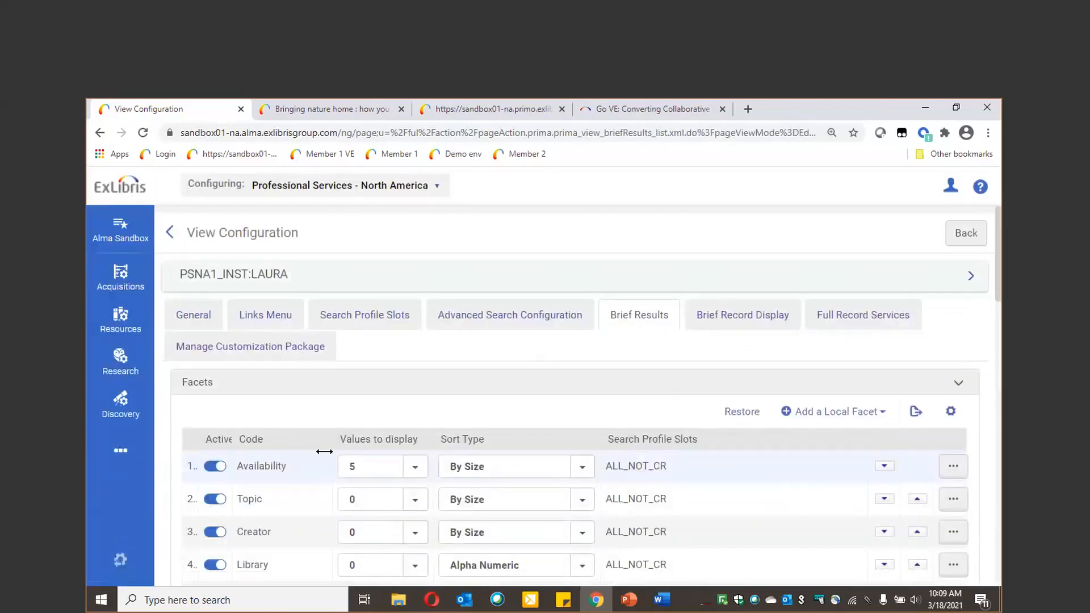
click(849, 412)
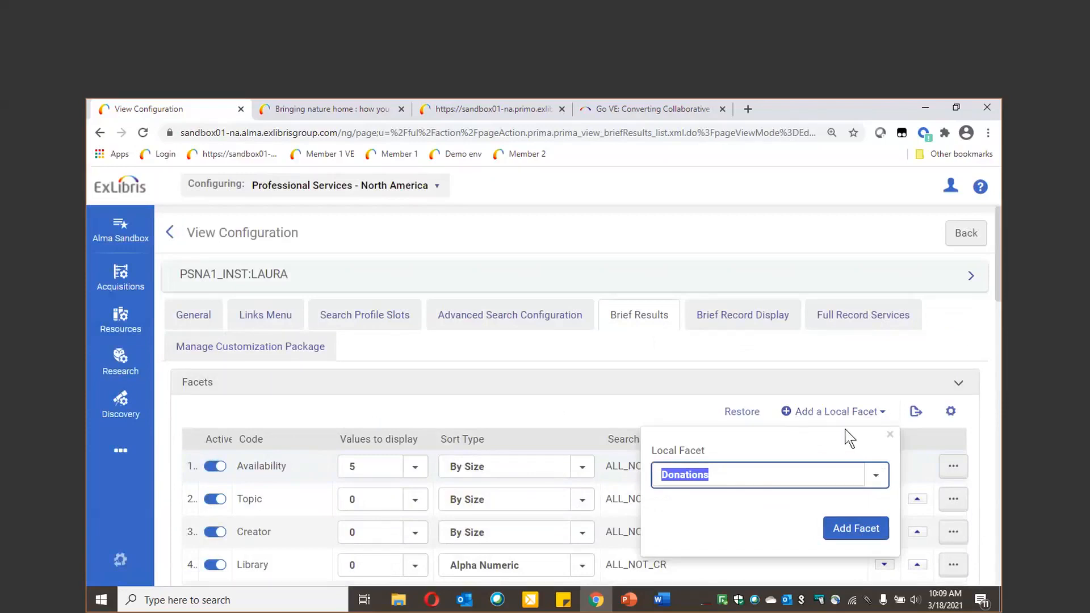
click(877, 481)
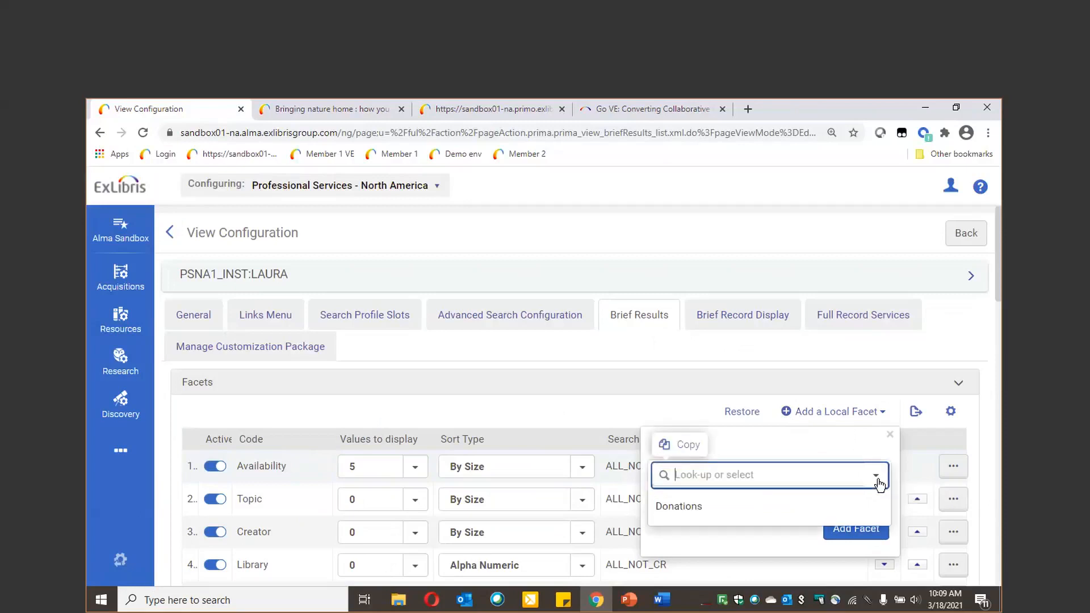
click(827, 505)
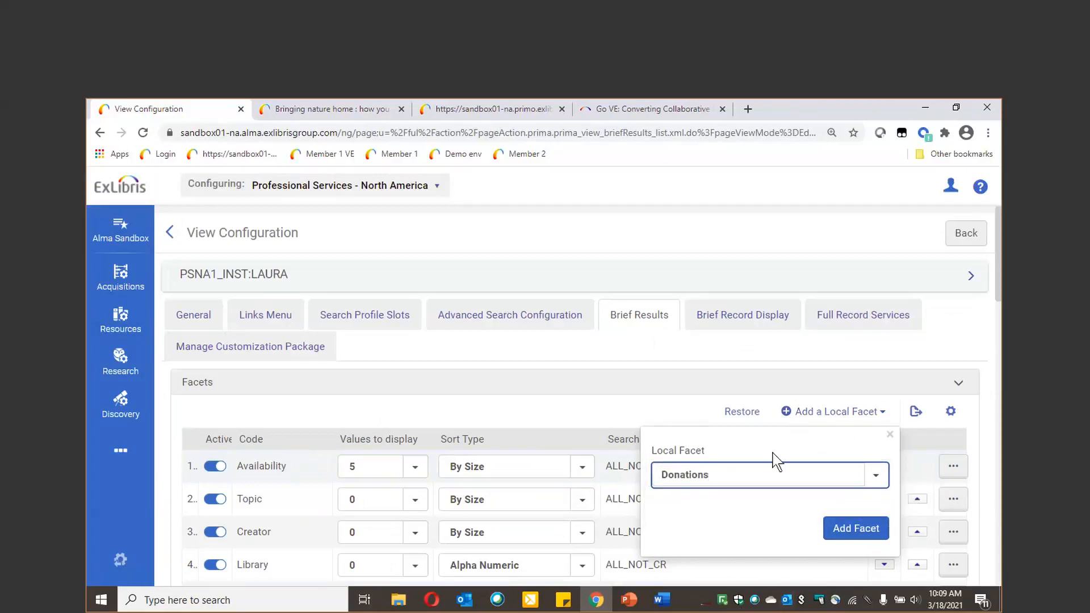
click(870, 522)
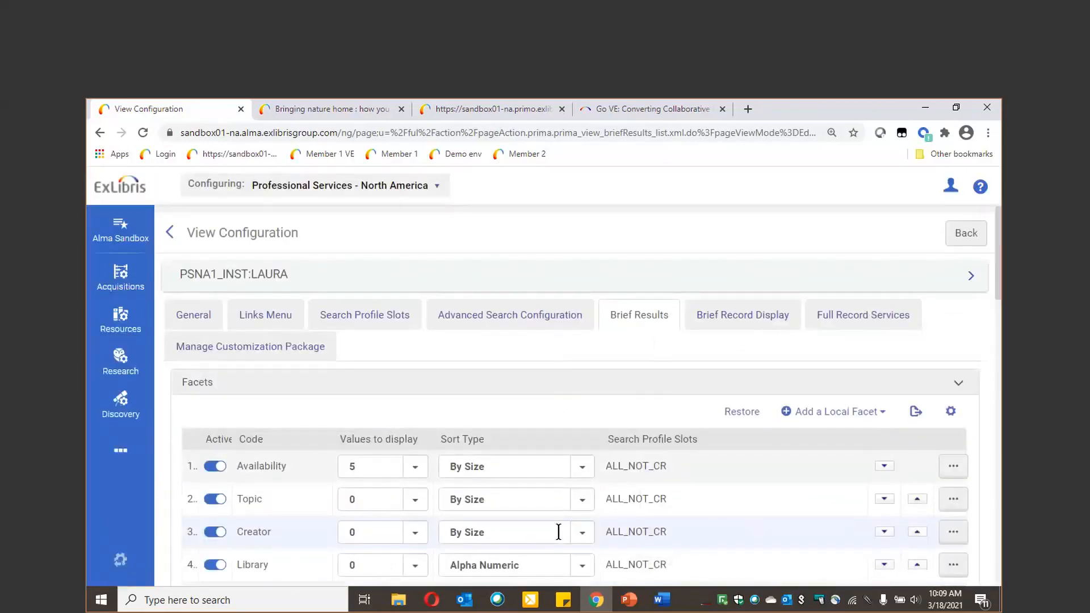
scroll(558, 532, down, 5)
scroll(558, 532, down, 2)
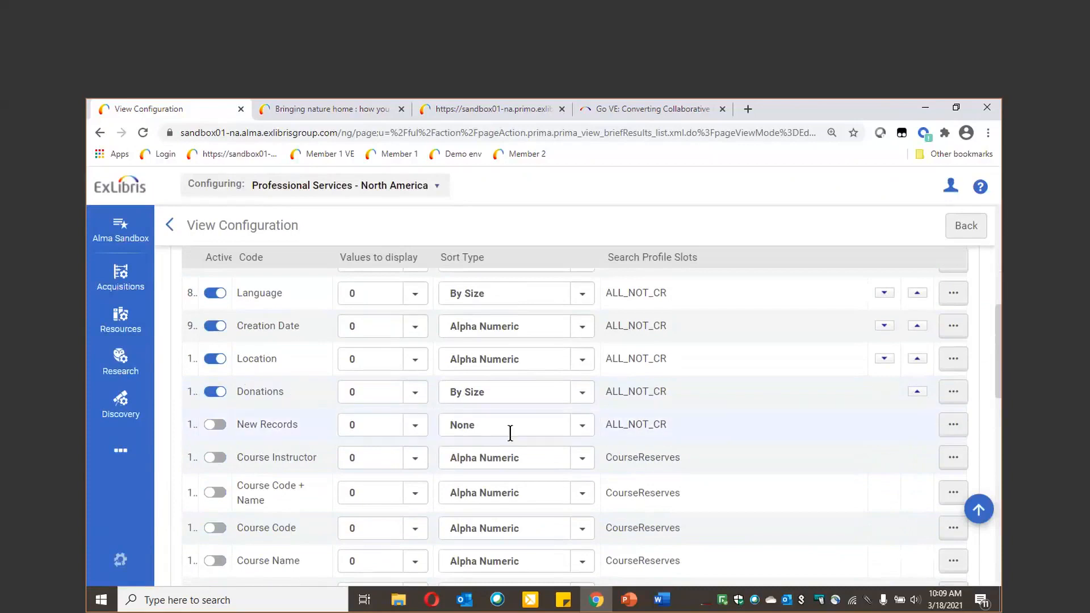
scroll(700, 453, up, 7)
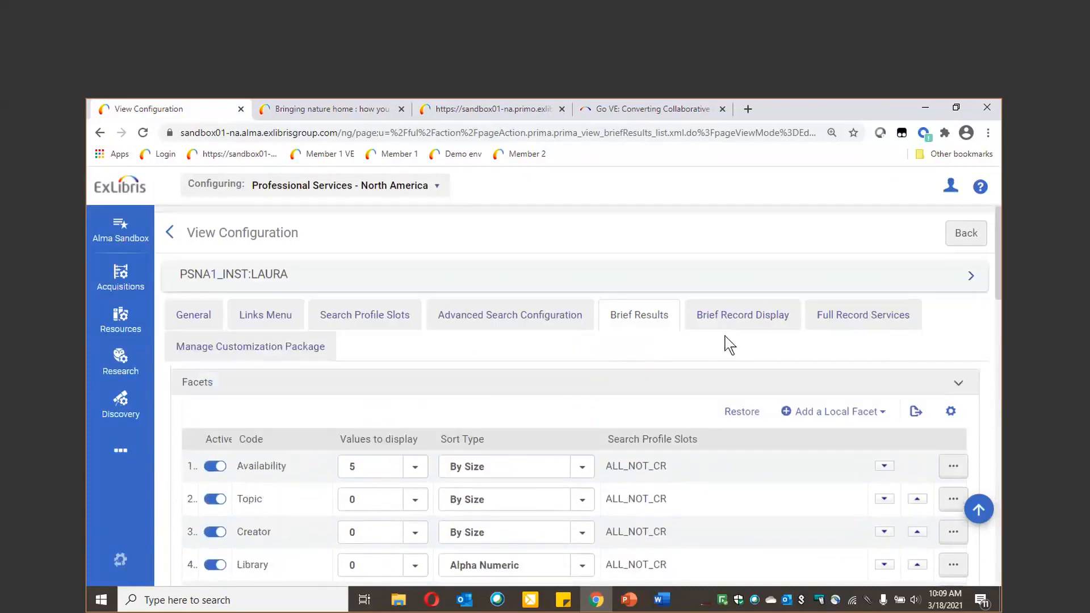
Add a new row with the Donations field to the Record details service in the view's full record services
click(857, 318)
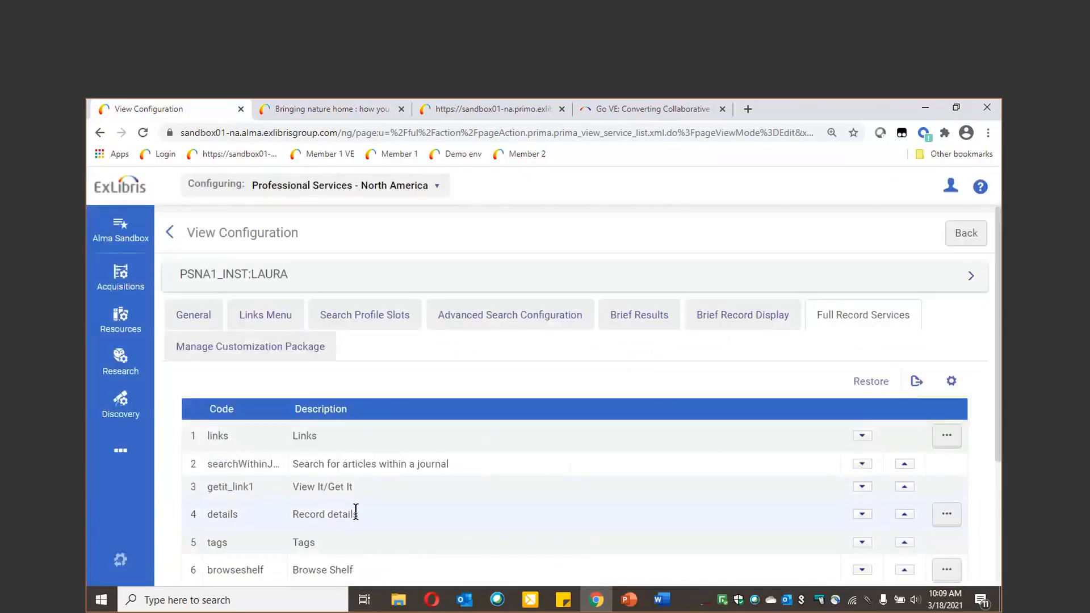
click(946, 514)
click(885, 540)
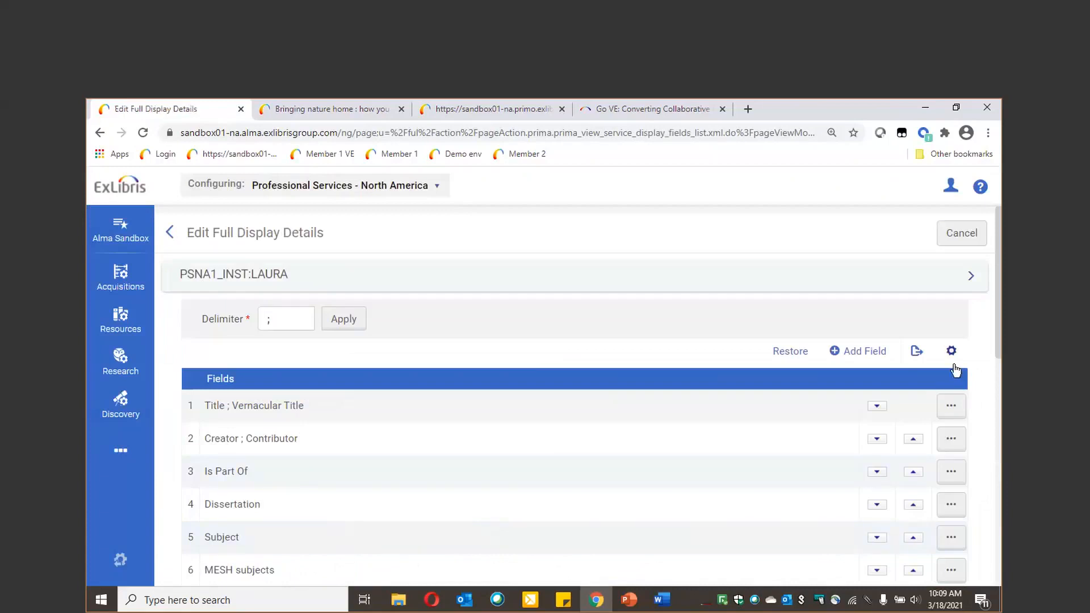
click(860, 351)
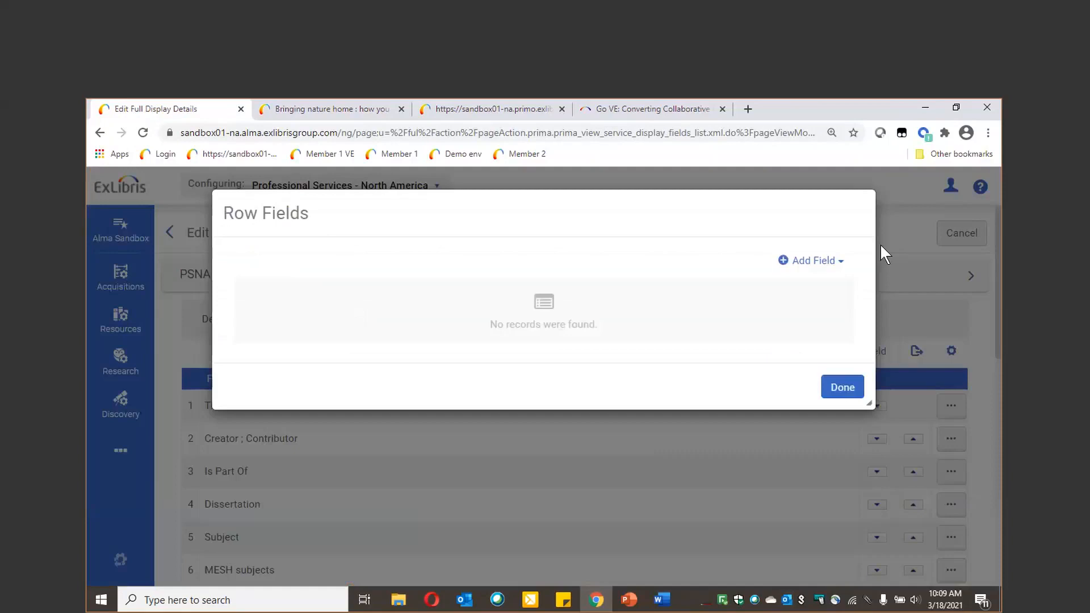
click(835, 263)
click(834, 324)
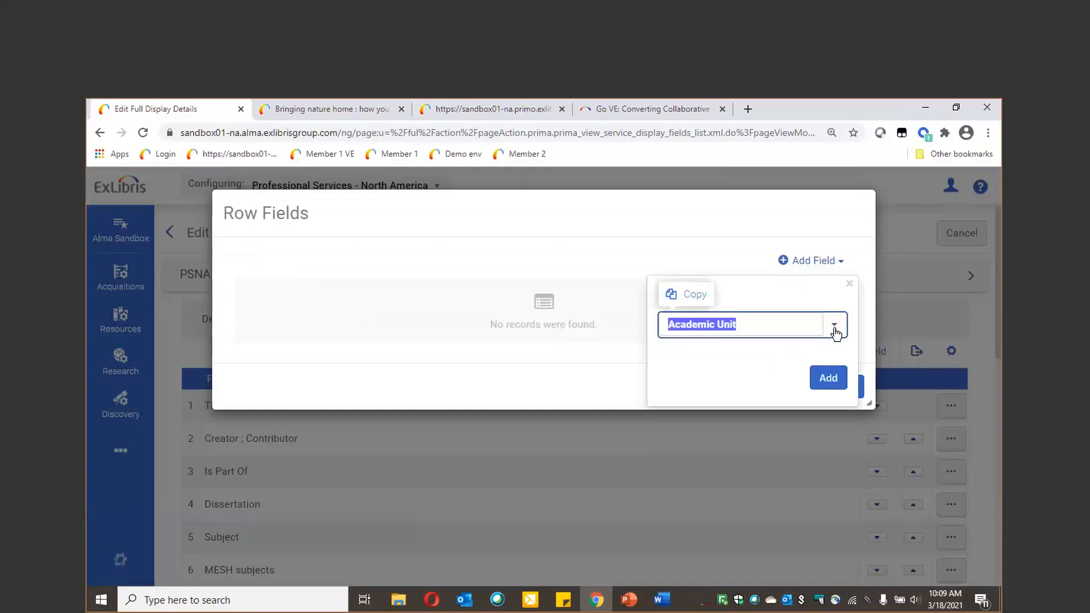
text(donat)
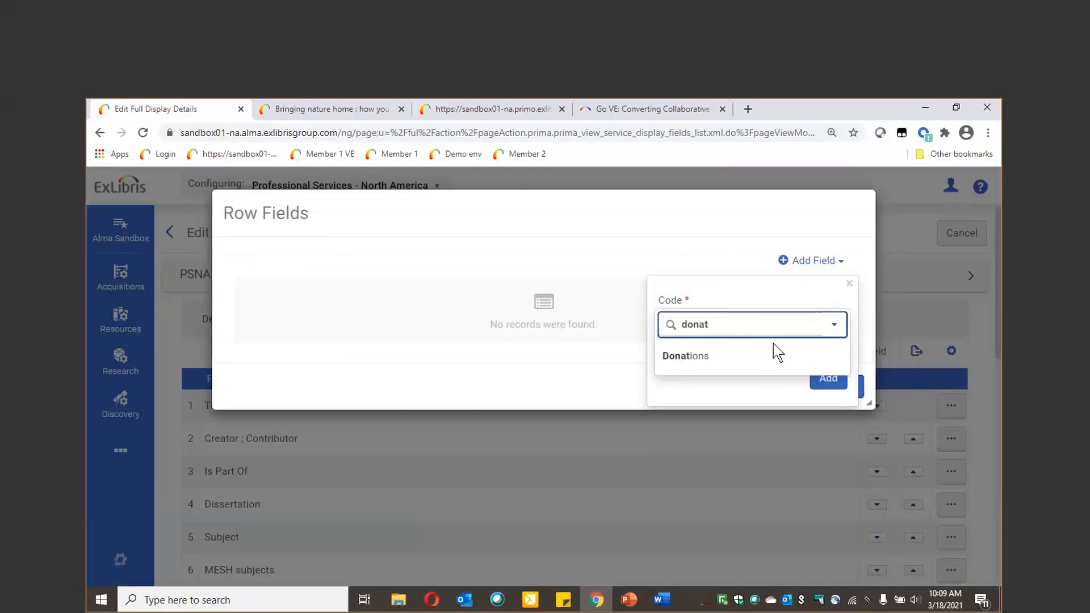
click(795, 356)
click(840, 379)
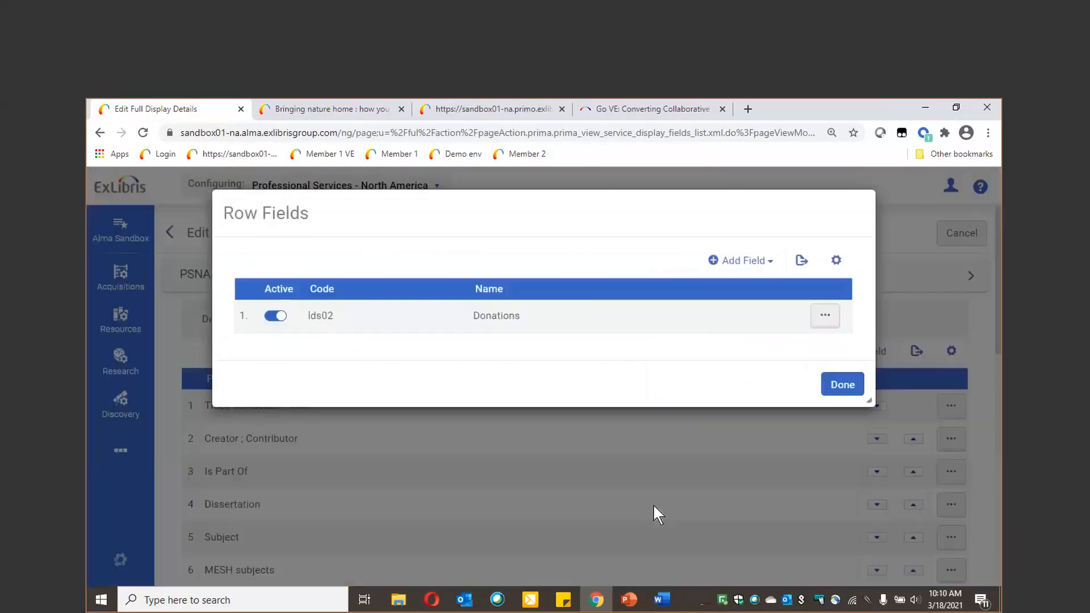
click(843, 383)
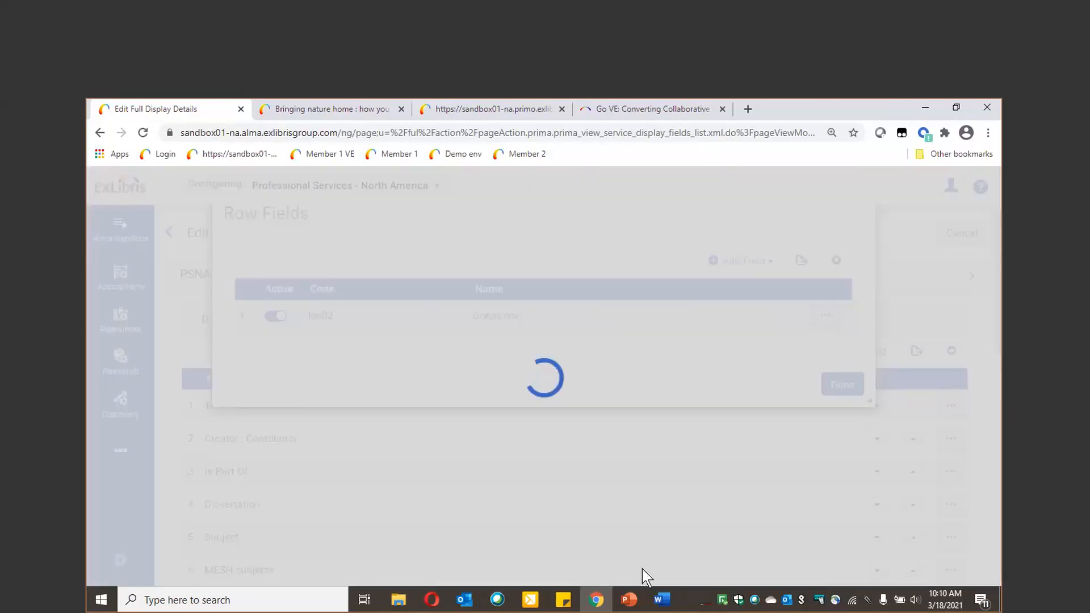
scroll(570, 469, down, 10)
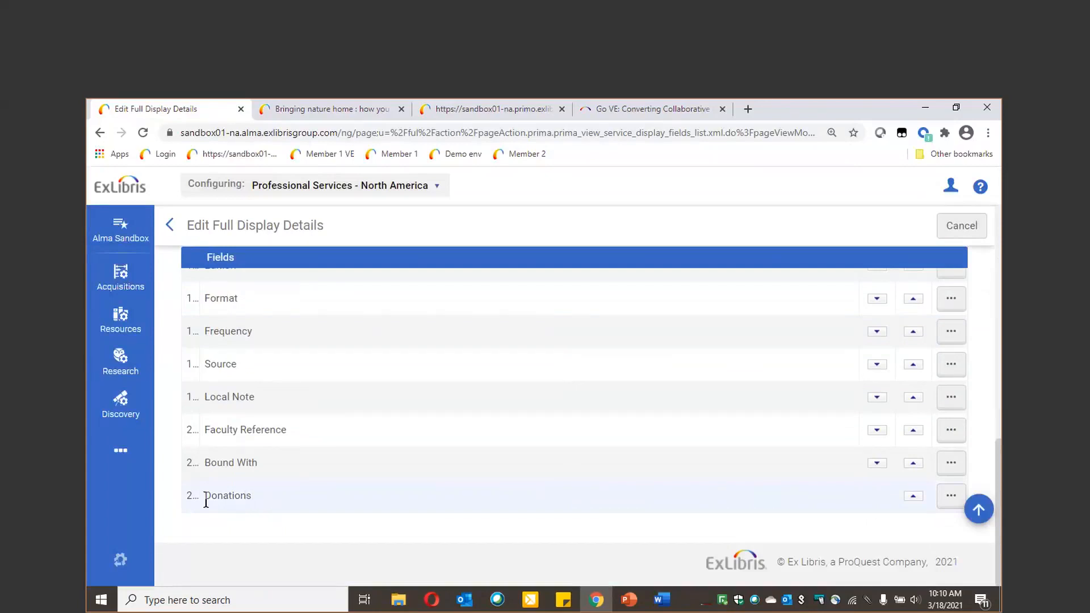
Reload the "Bringing nature home" record in the discovery view and check the Donations line in its details
click(344, 114)
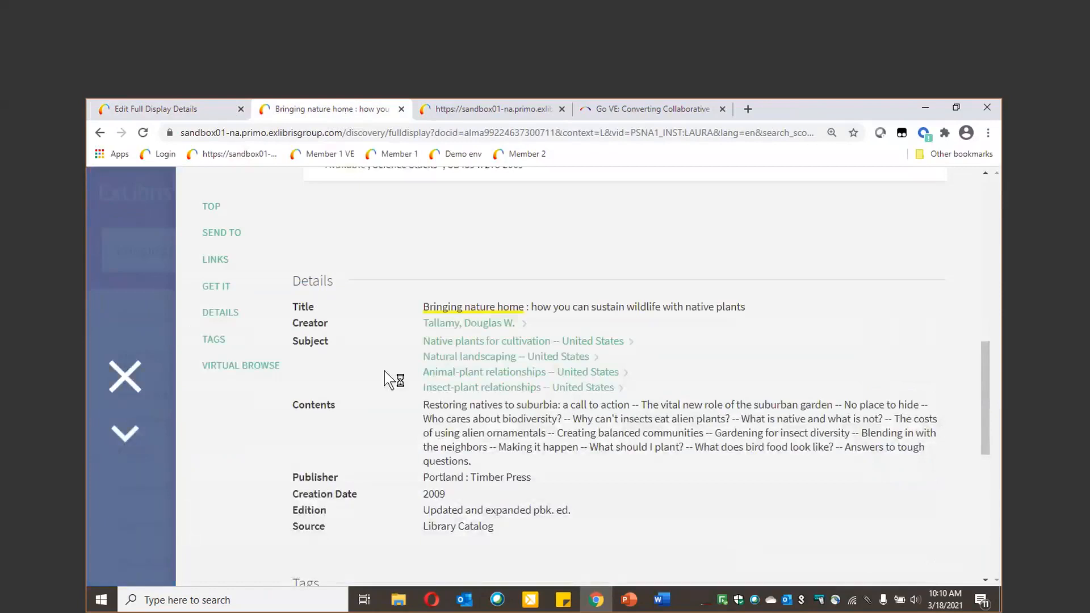
click(142, 132)
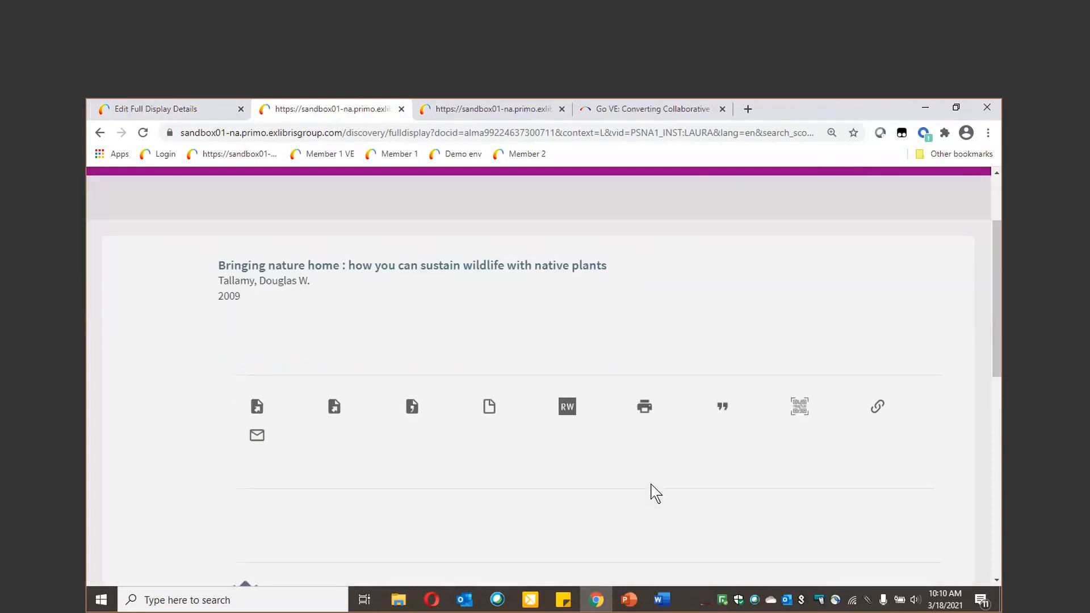
scroll(655, 493, down, 10)
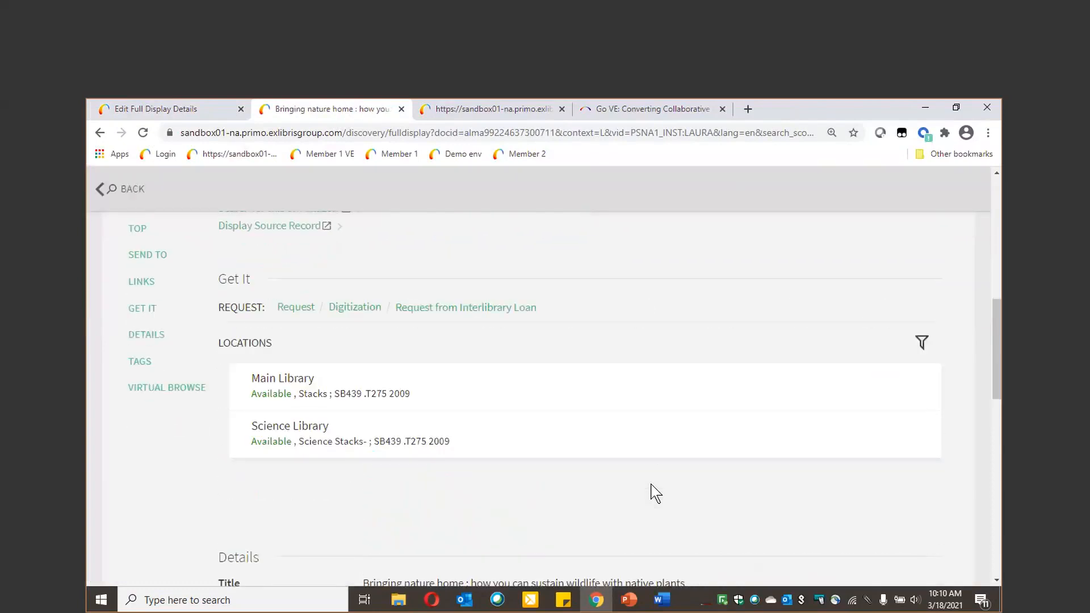
scroll(656, 493, down, 3)
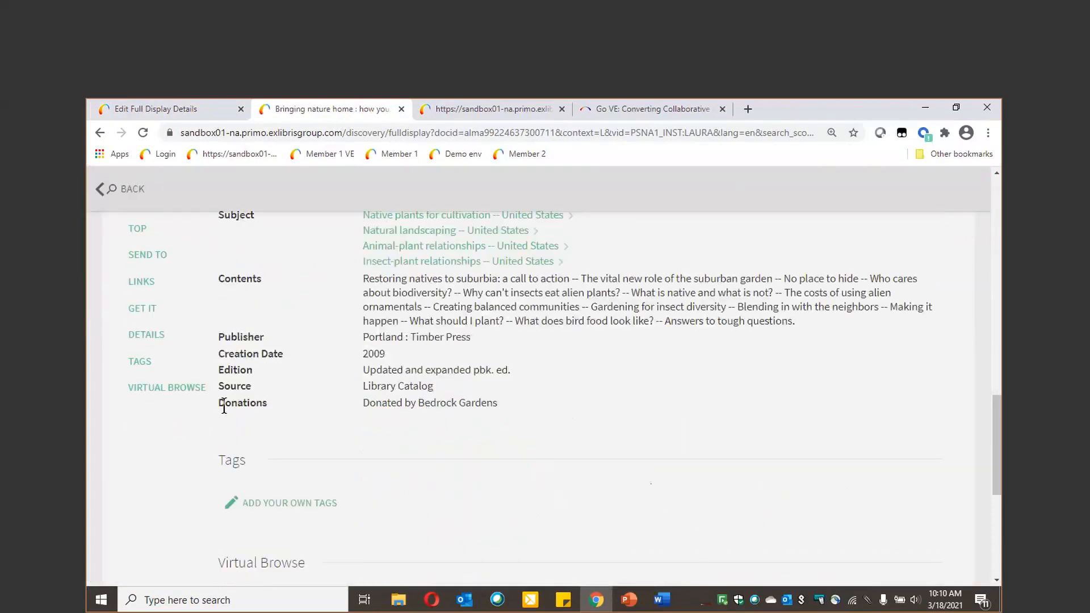
drag(406, 404, 494, 413)
Check the search field options of the advanced search's first line for the Donations index
scroll(573, 424, up, 5)
scroll(572, 424, up, 5)
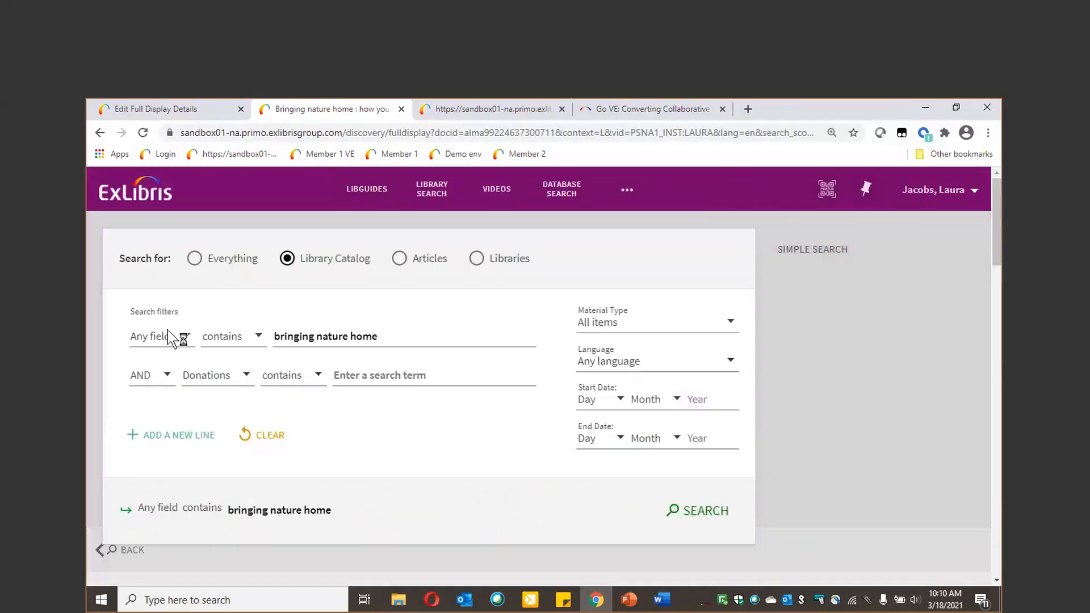
click(182, 337)
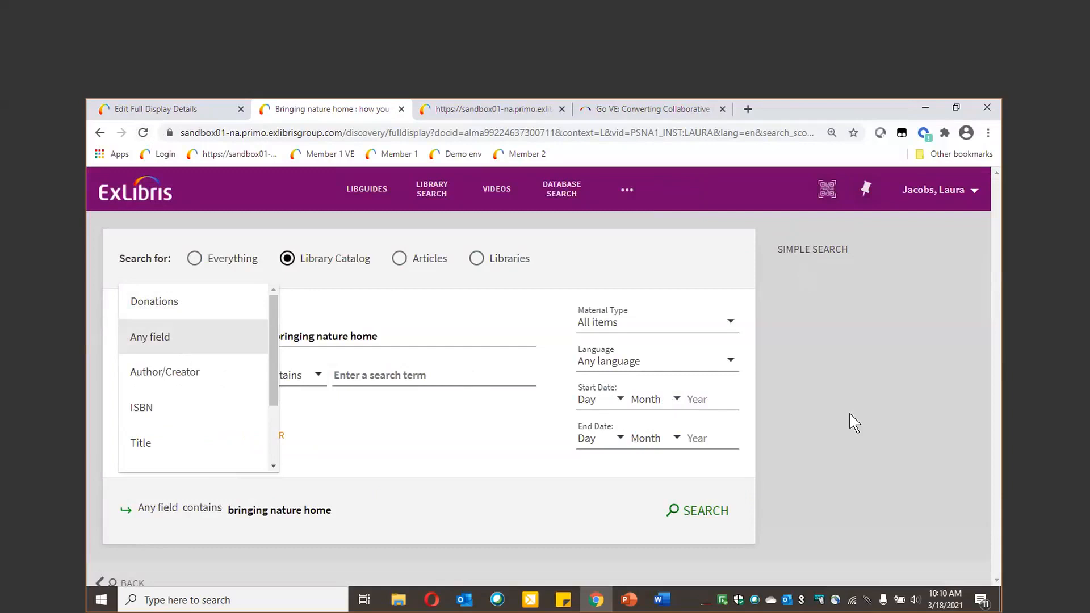
click(288, 462)
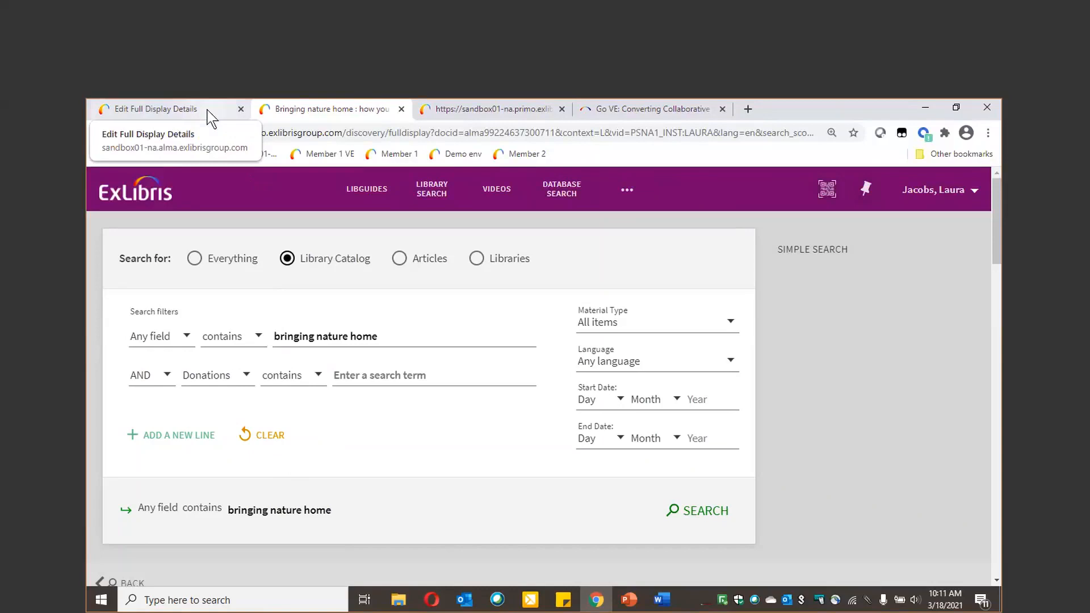
Search the library catalog for Paddington Bear in any field and open the matching book's full record
click(380, 338)
text(paddington)
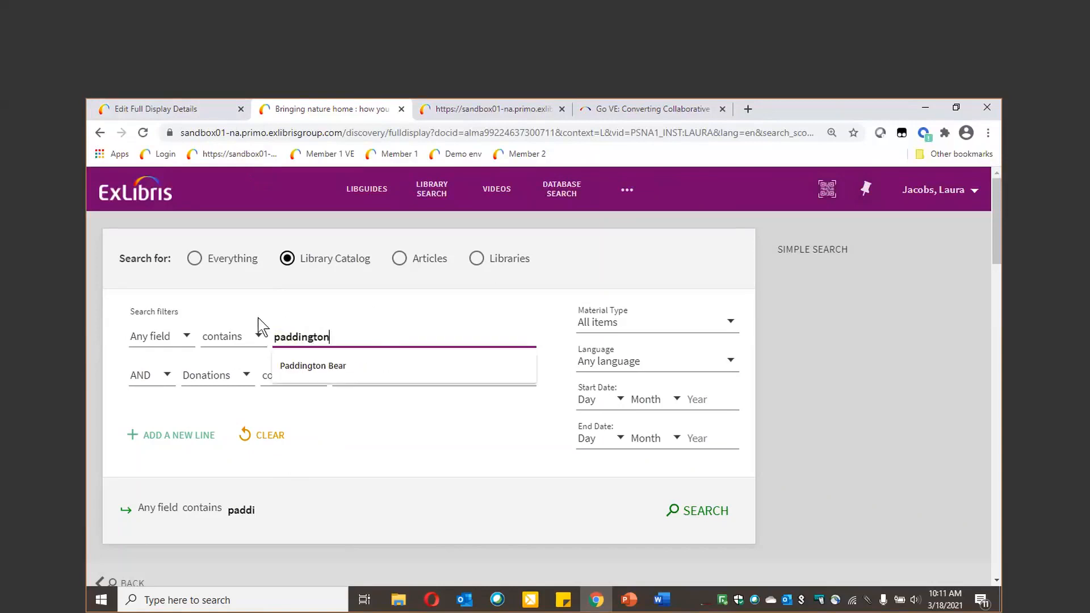
click(367, 369)
click(368, 369)
click(721, 522)
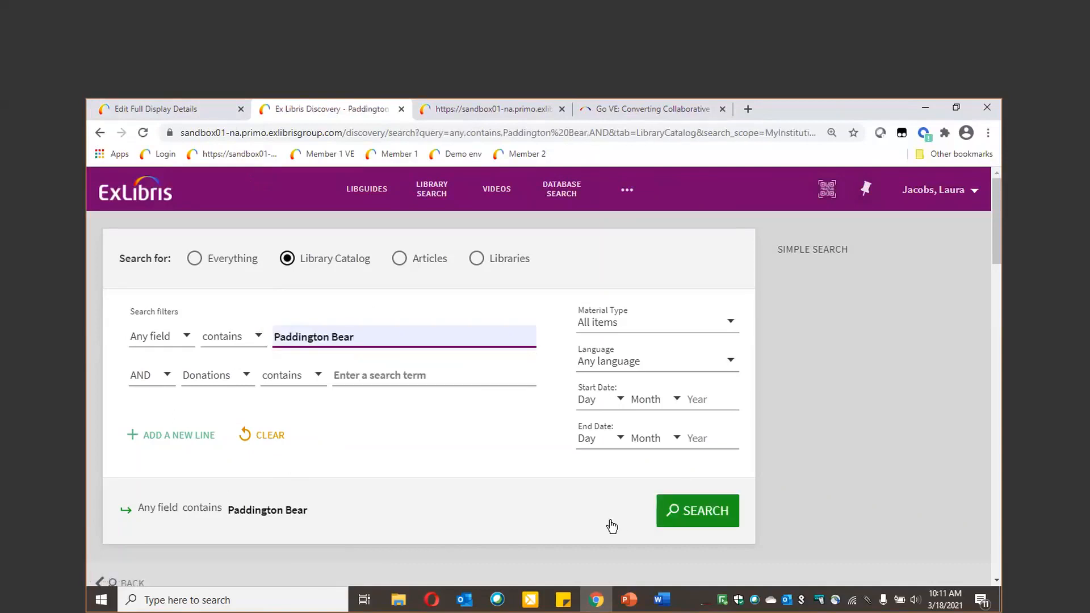
scroll(492, 486, down, 3)
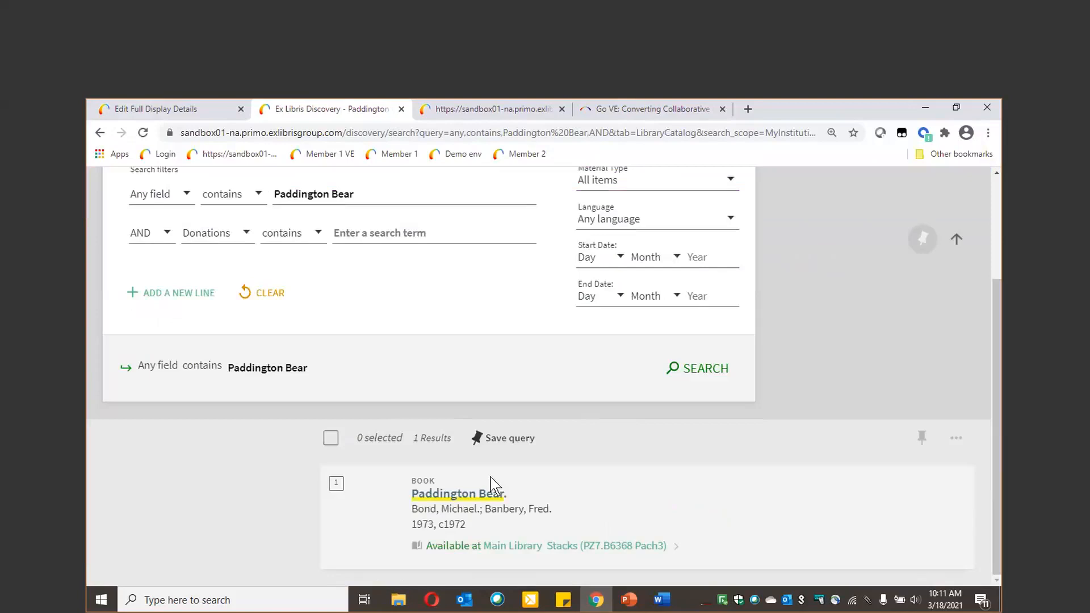
click(488, 493)
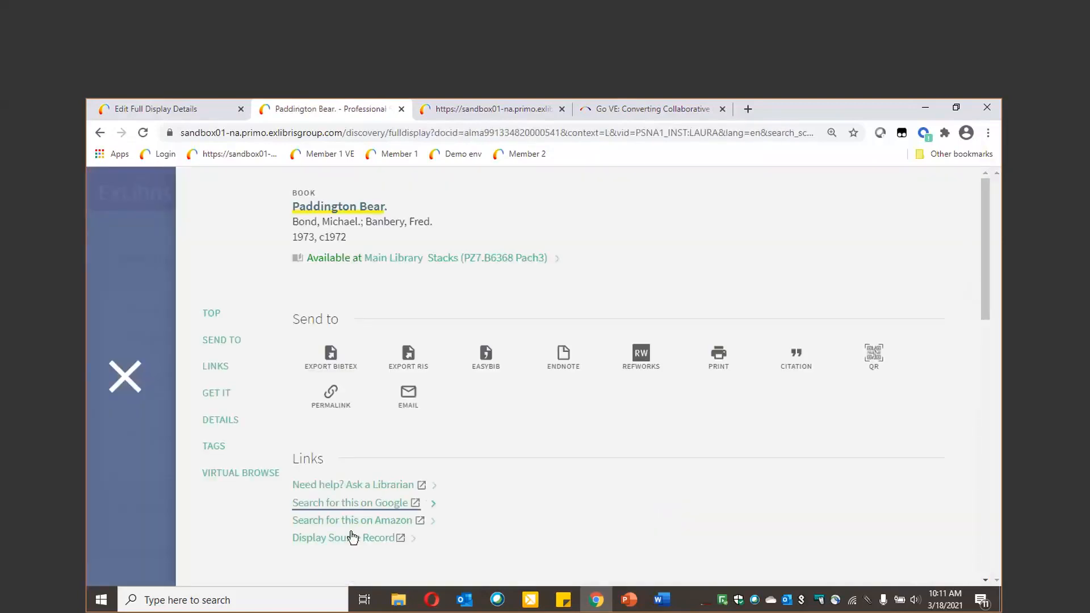
Display the Paddington Bear source record and examine subfields a and 2 of its MARC 385 field
click(351, 542)
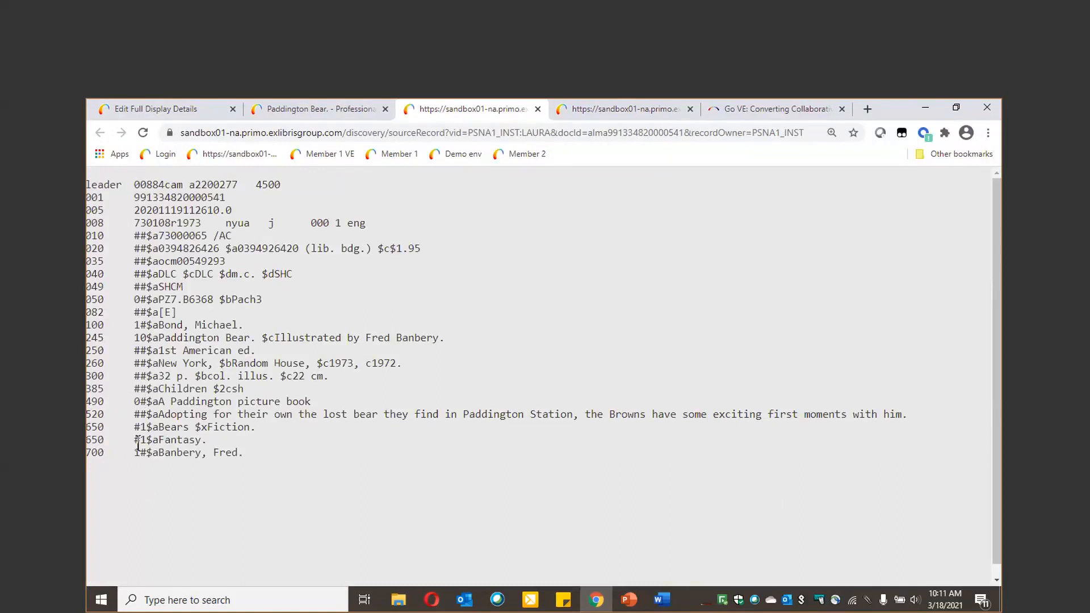
drag(256, 389, 95, 389)
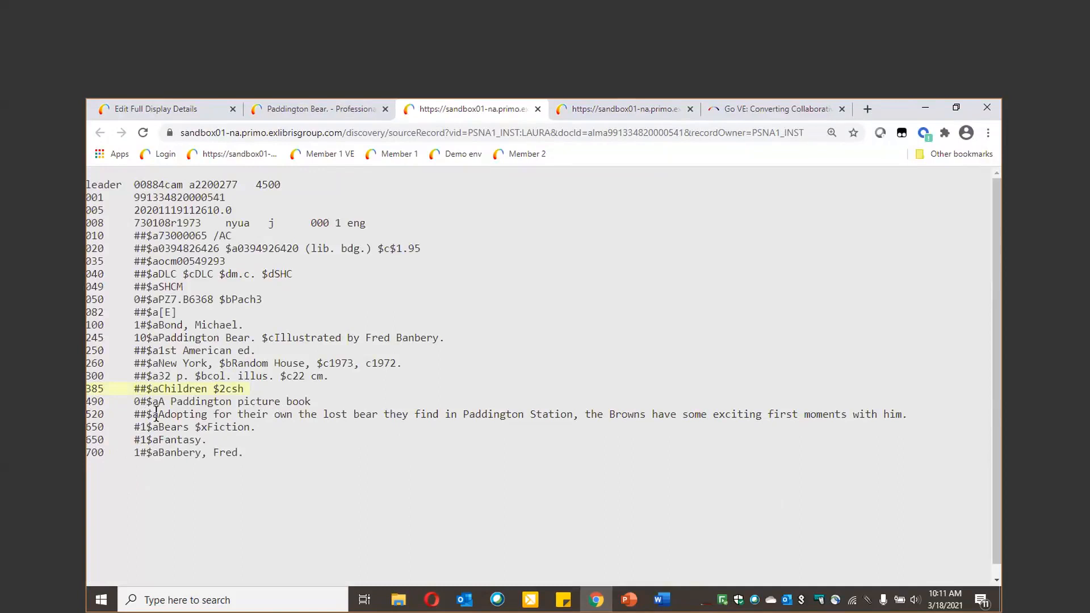
double_click(159, 389)
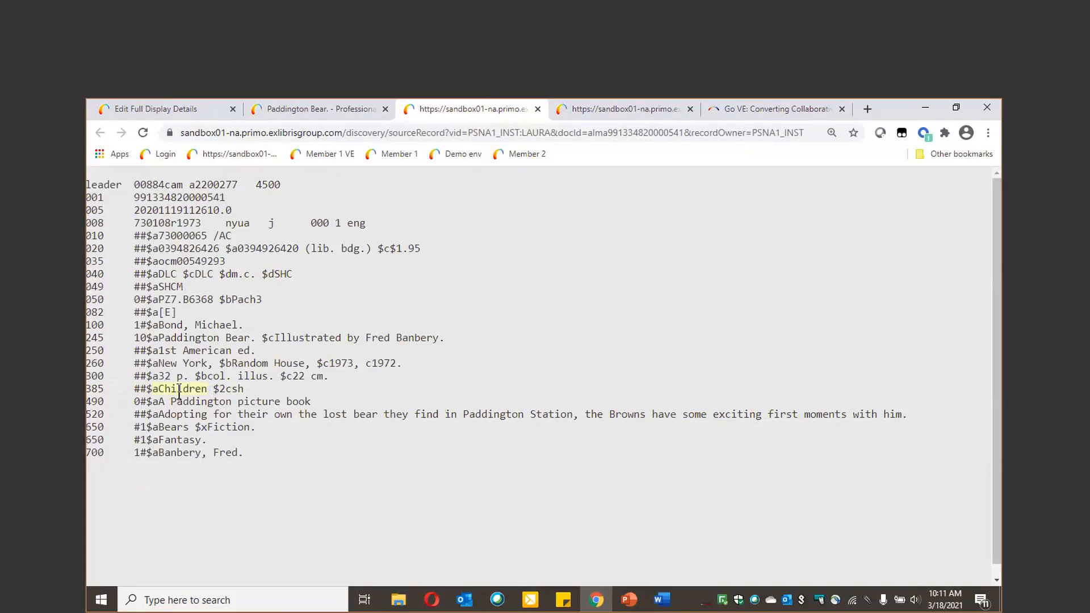
drag(214, 389, 255, 395)
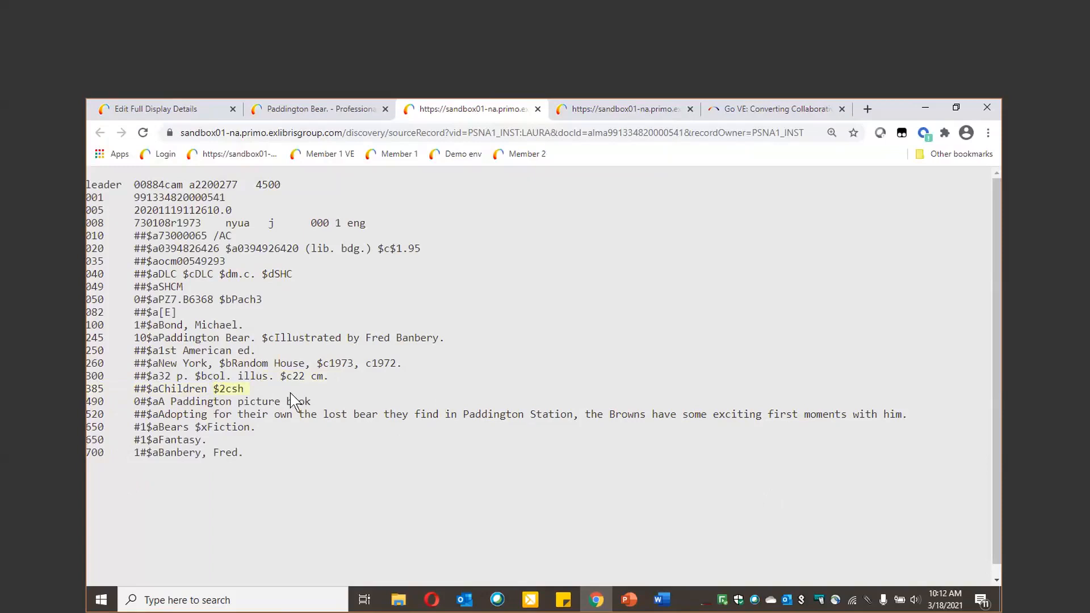
drag(159, 388, 208, 389)
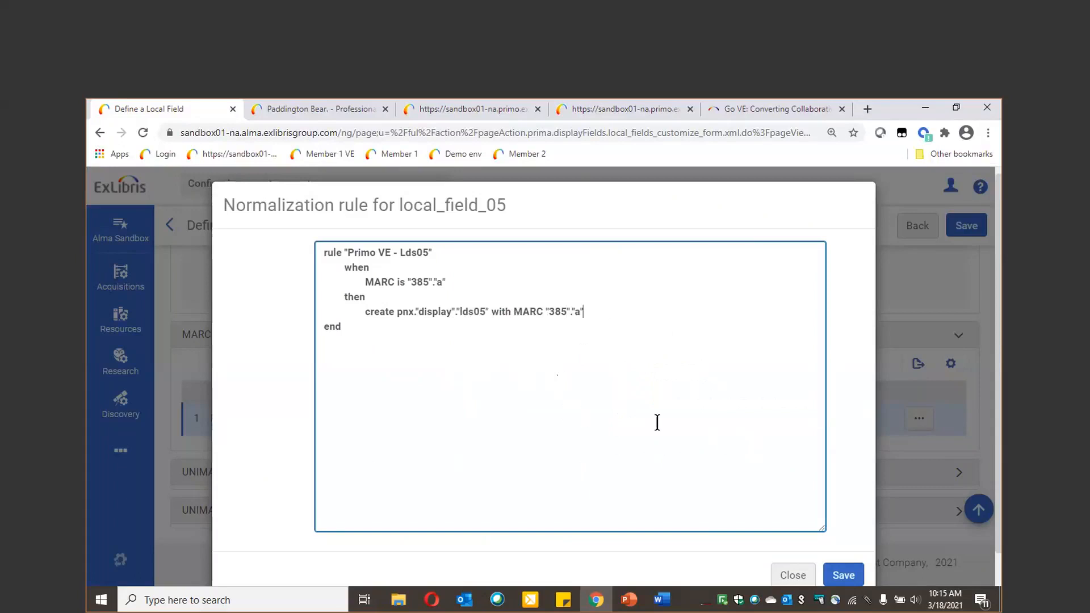
Save the local_field_05 normalization rule based on MARC 385 subfield a, save the Intended Audience field, and check its entry in the list
click(844, 570)
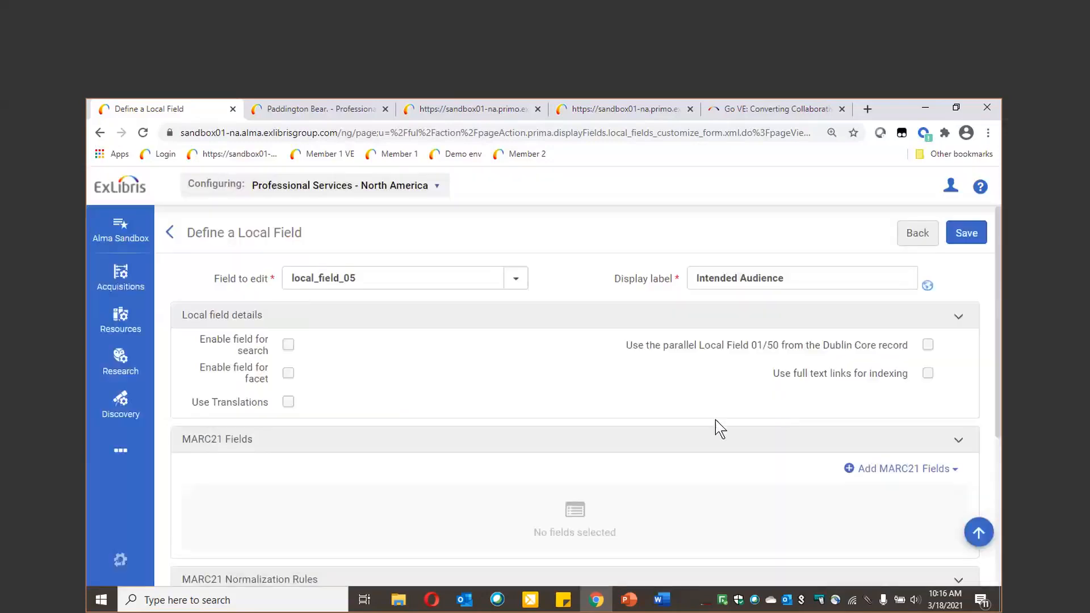
click(969, 232)
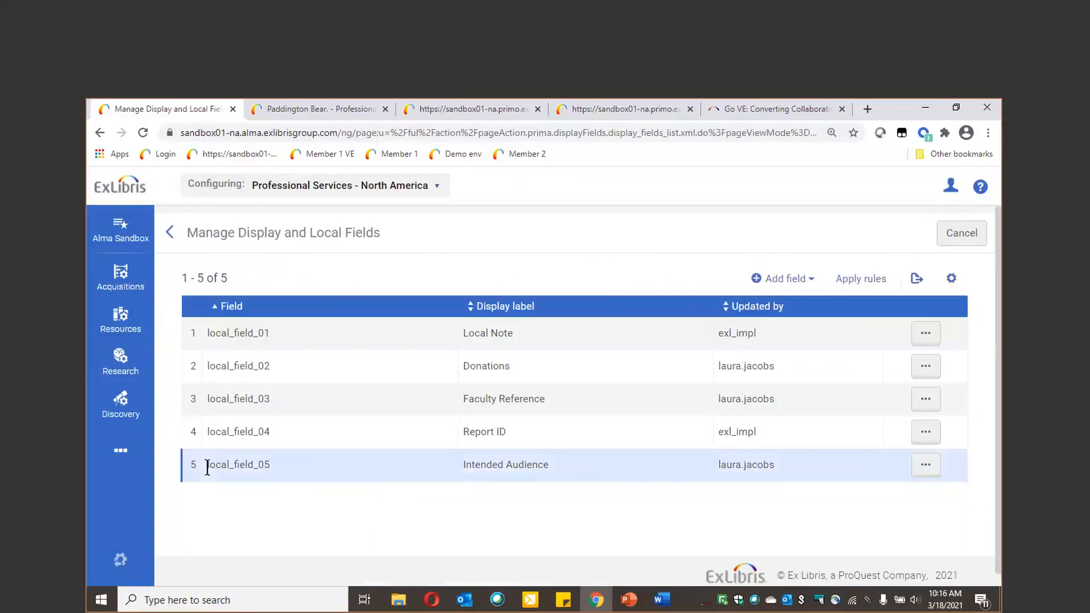
drag(207, 467, 270, 467)
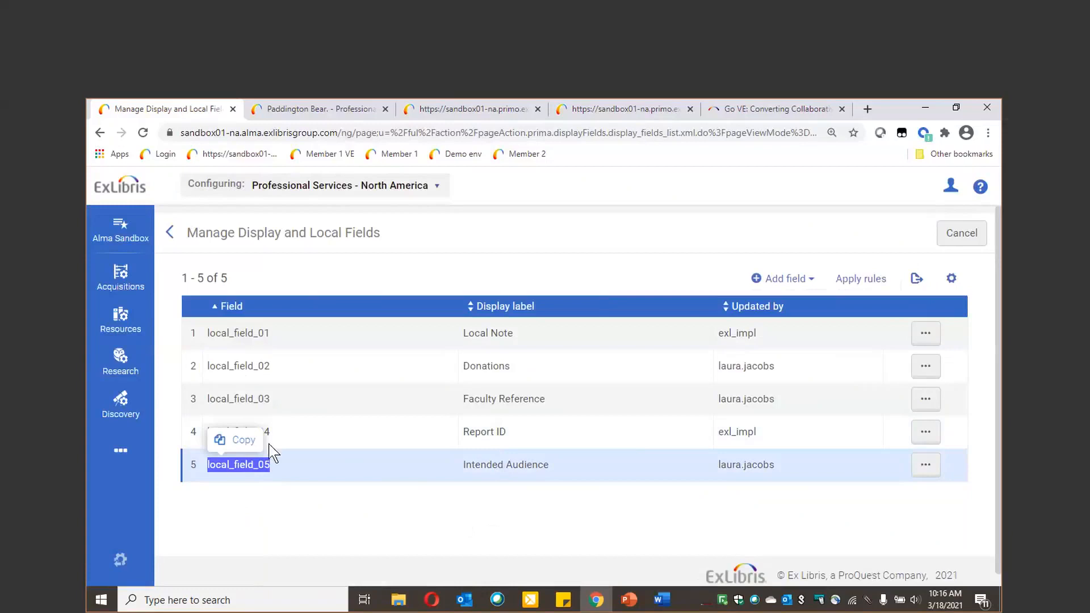
Open the default discovery view's configuration for editing from the views list
click(121, 413)
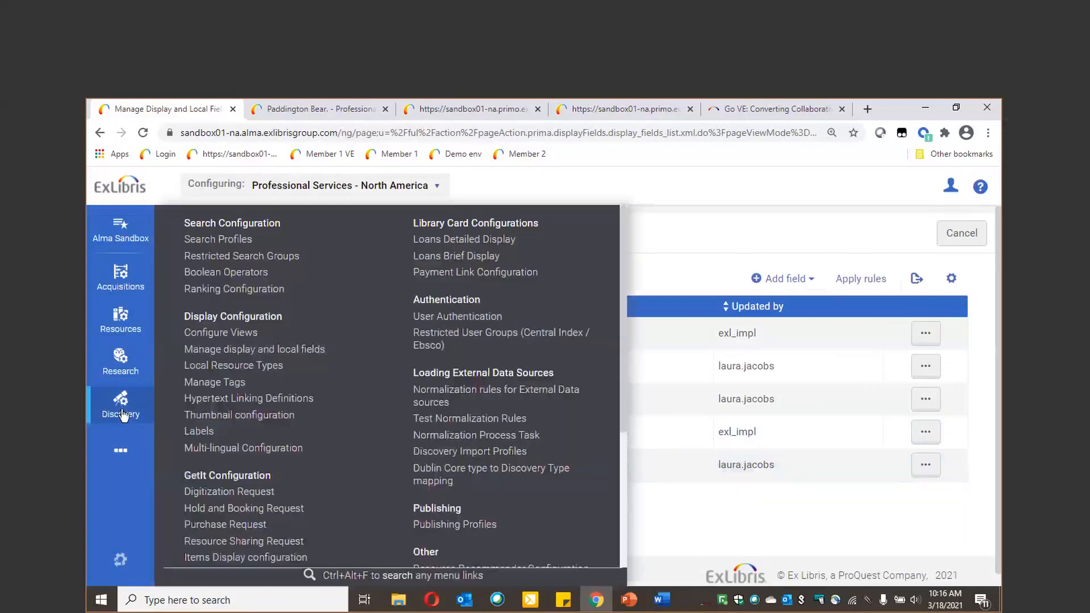
click(238, 341)
scroll(749, 458, down, 5)
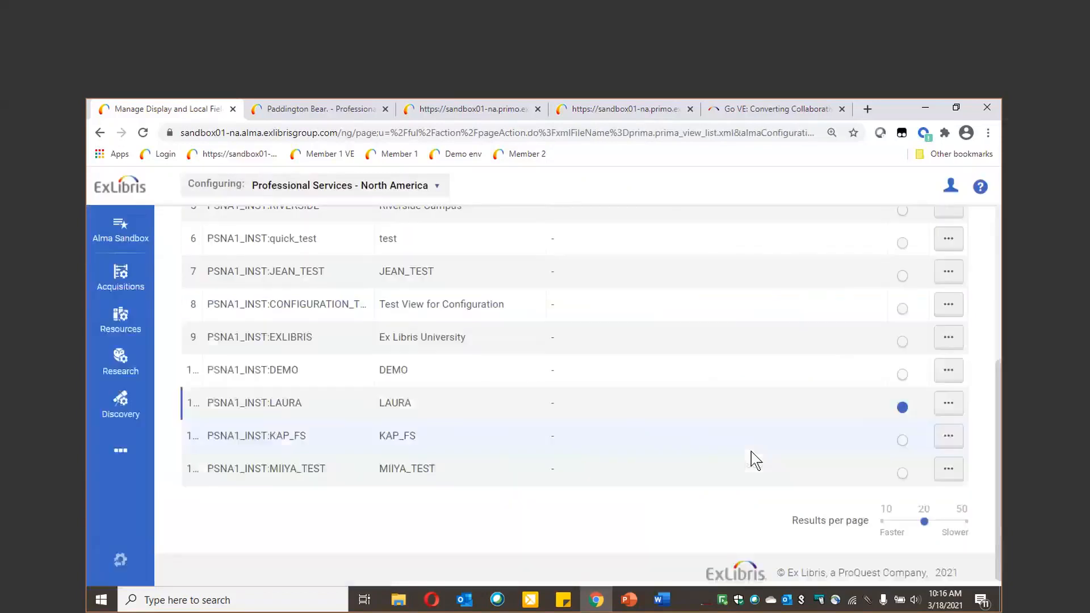
click(949, 402)
click(865, 433)
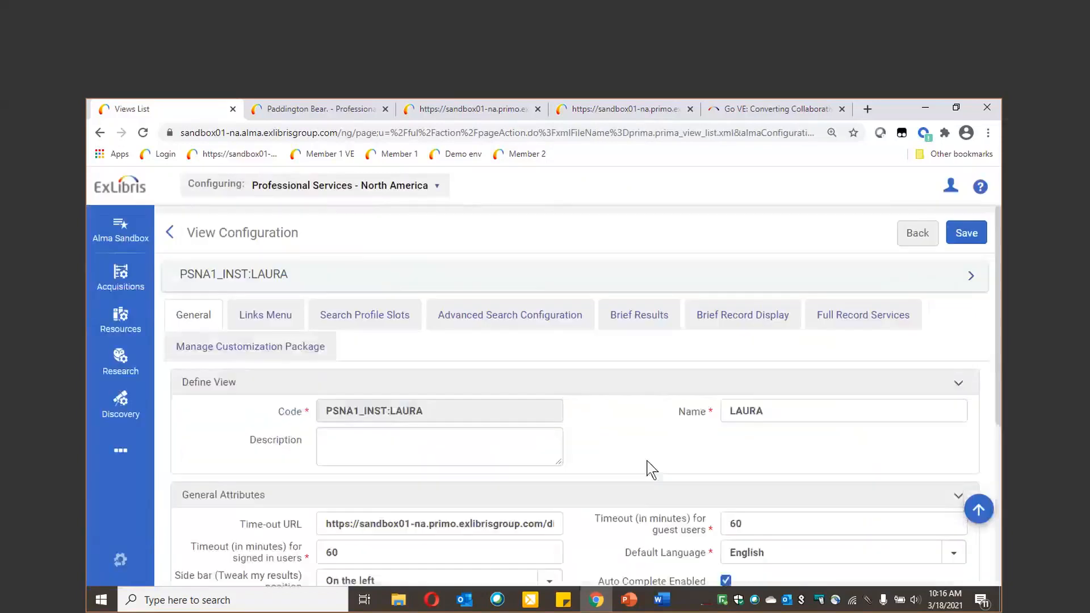
Add a new row with the Intended Audience field to the Record details service in the view's full record services
click(862, 316)
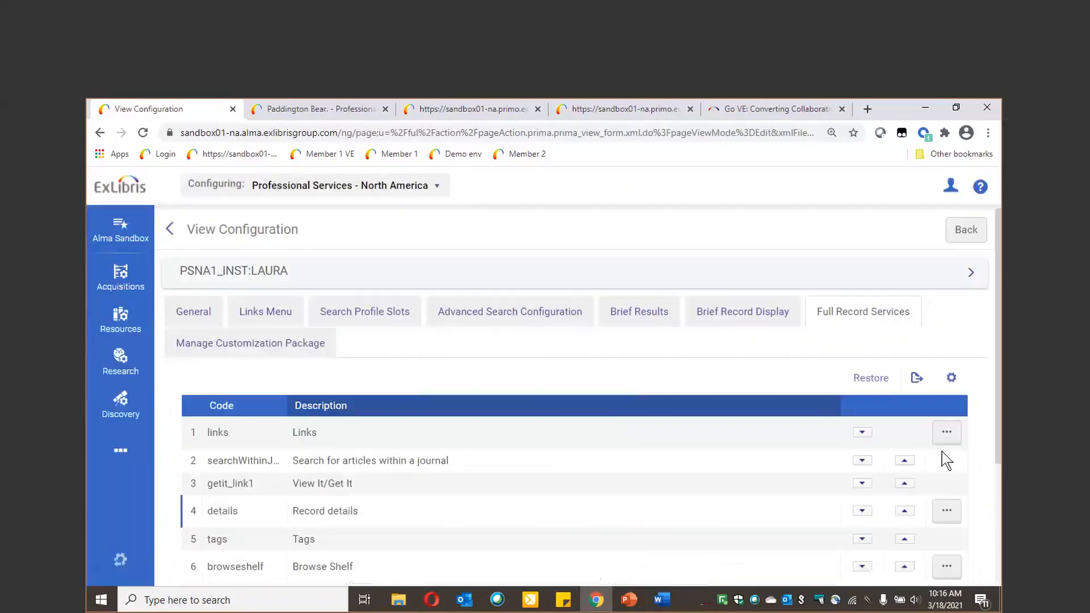
click(954, 520)
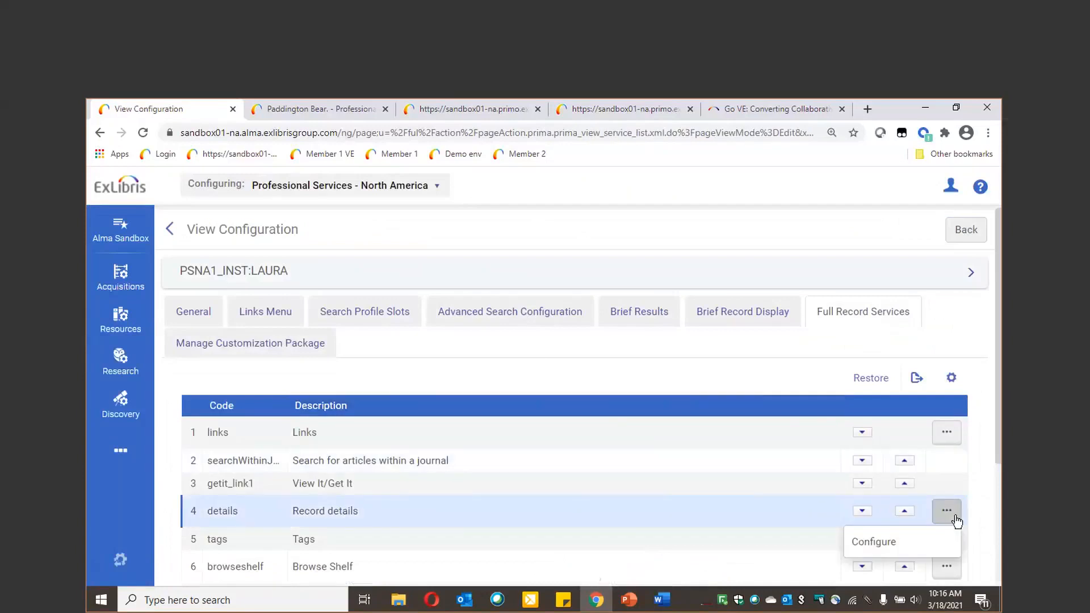
click(894, 542)
click(877, 350)
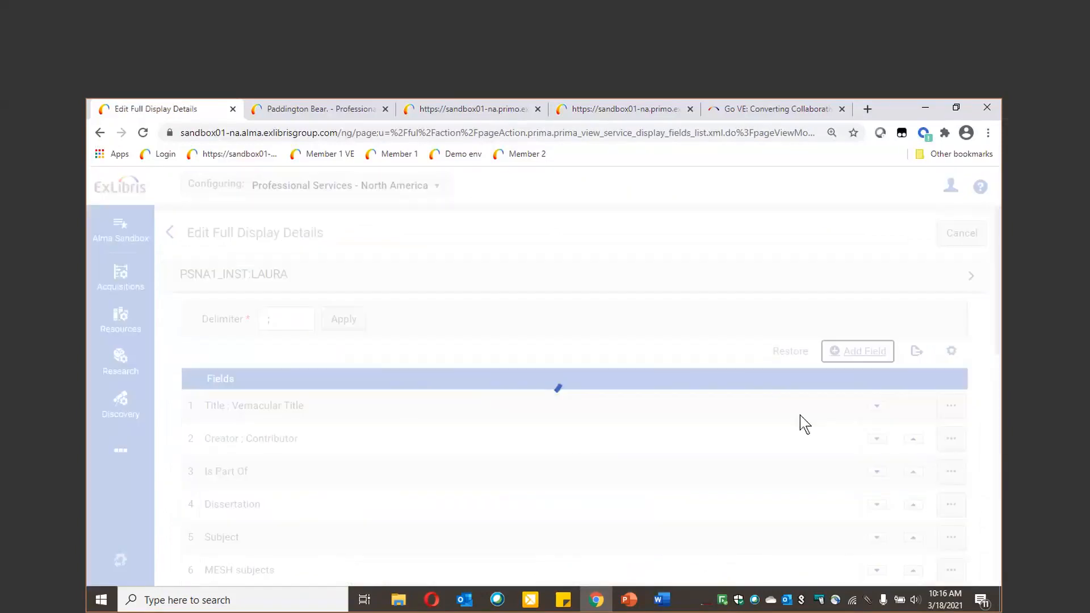
click(828, 267)
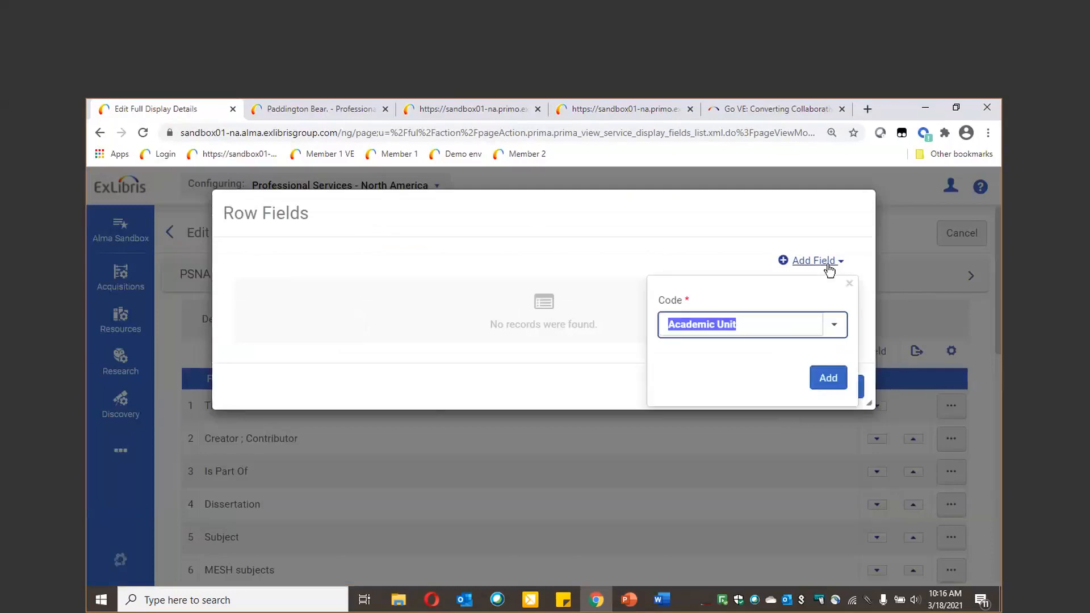
text(Intend)
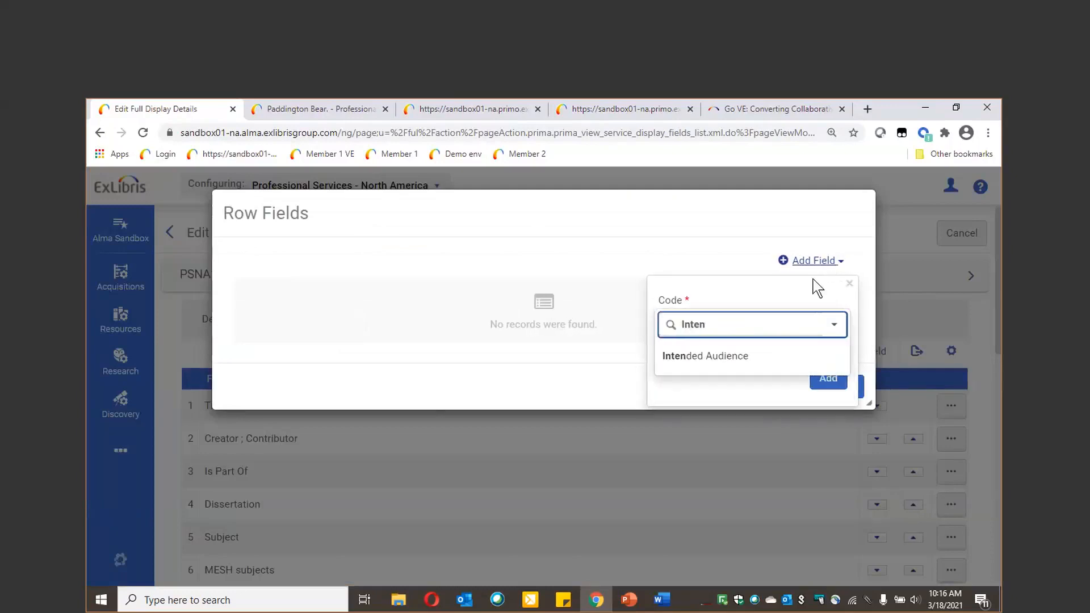
click(769, 358)
click(841, 386)
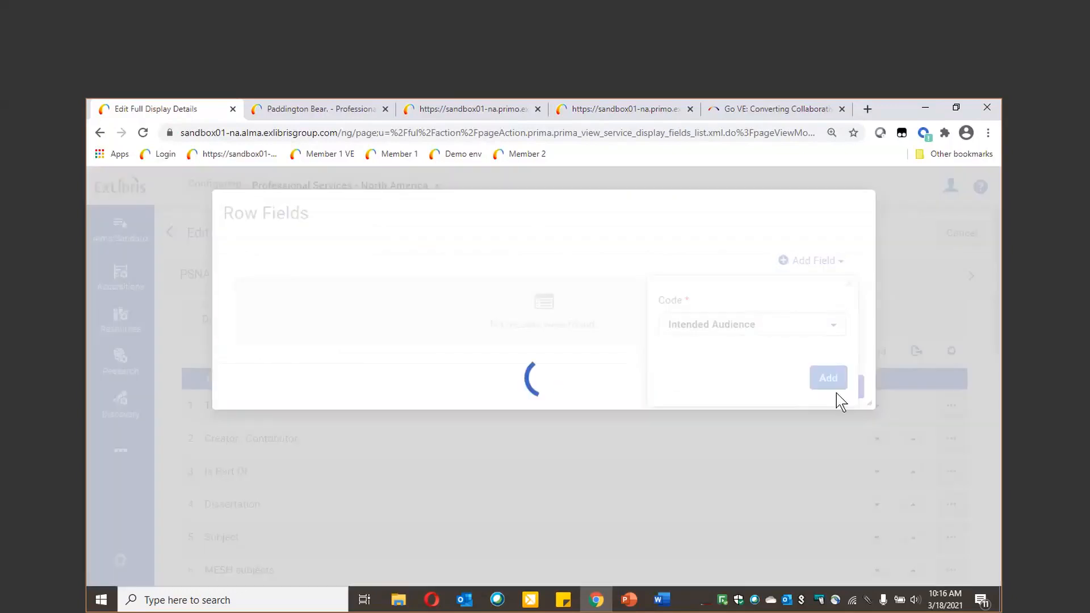
click(839, 392)
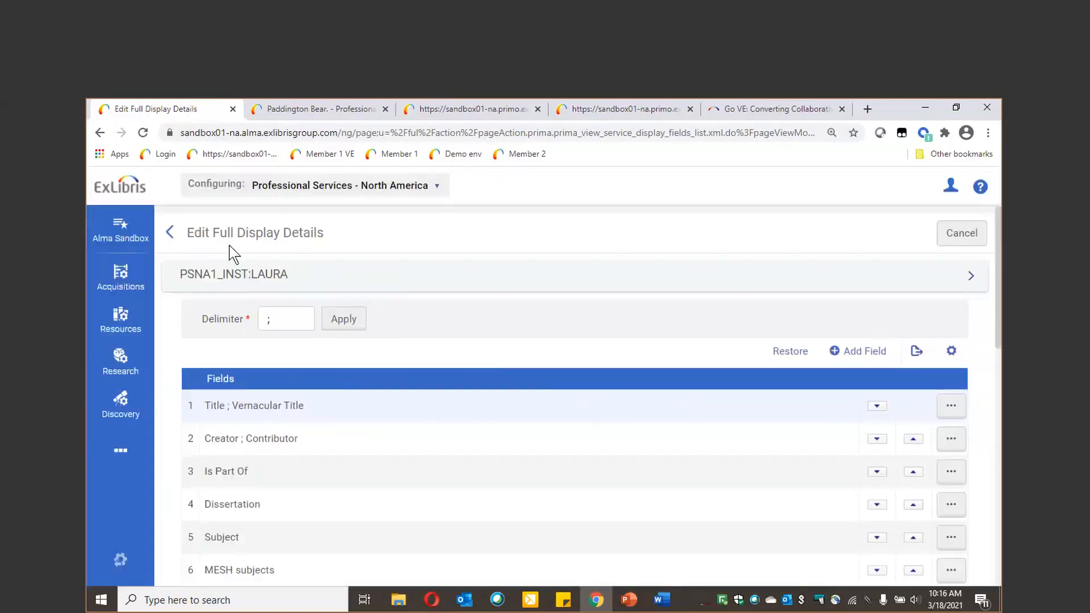
Refresh the Paddington Bear record, return to the display and local fields list in Alma, and apply the rules
click(306, 108)
click(143, 133)
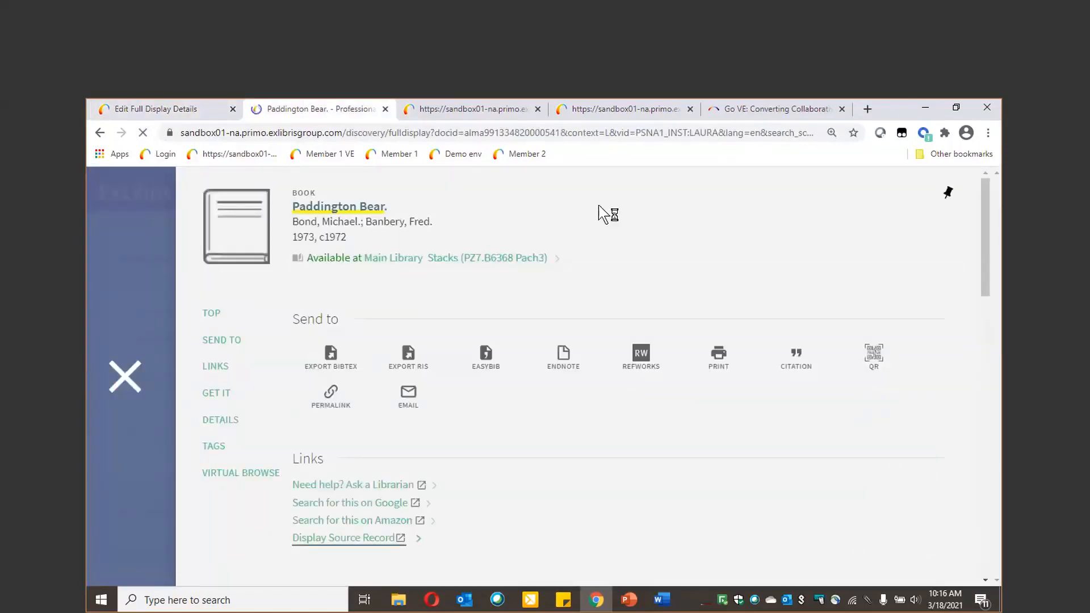
click(176, 108)
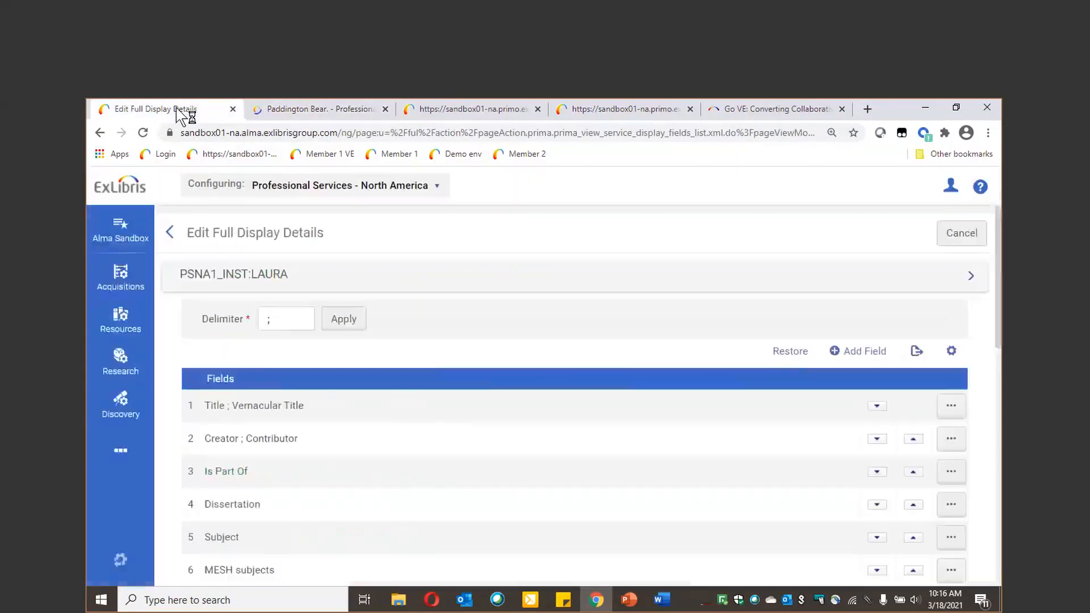
click(115, 413)
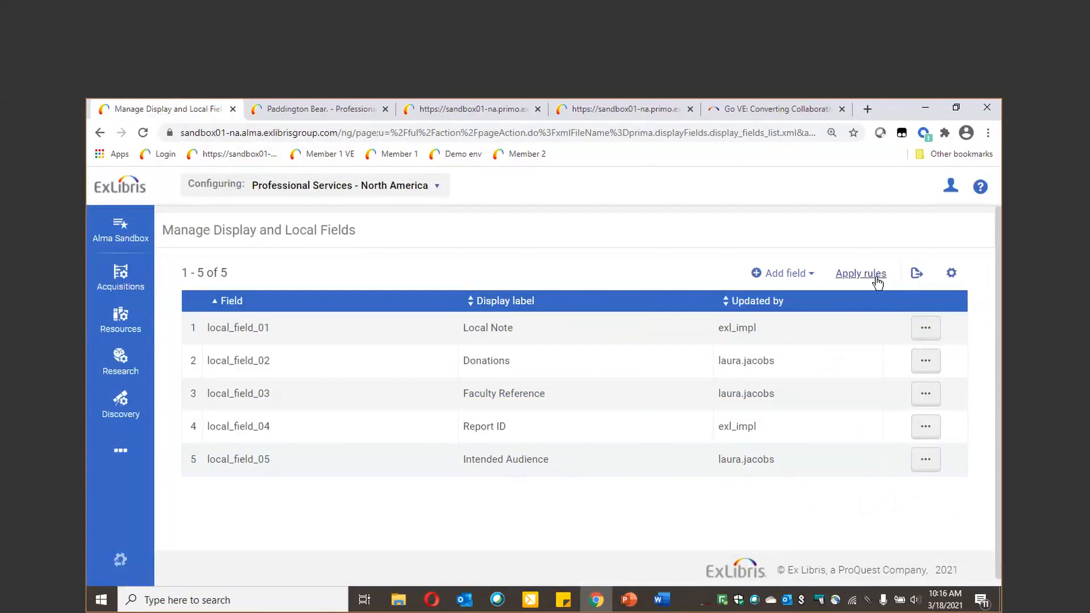
click(877, 278)
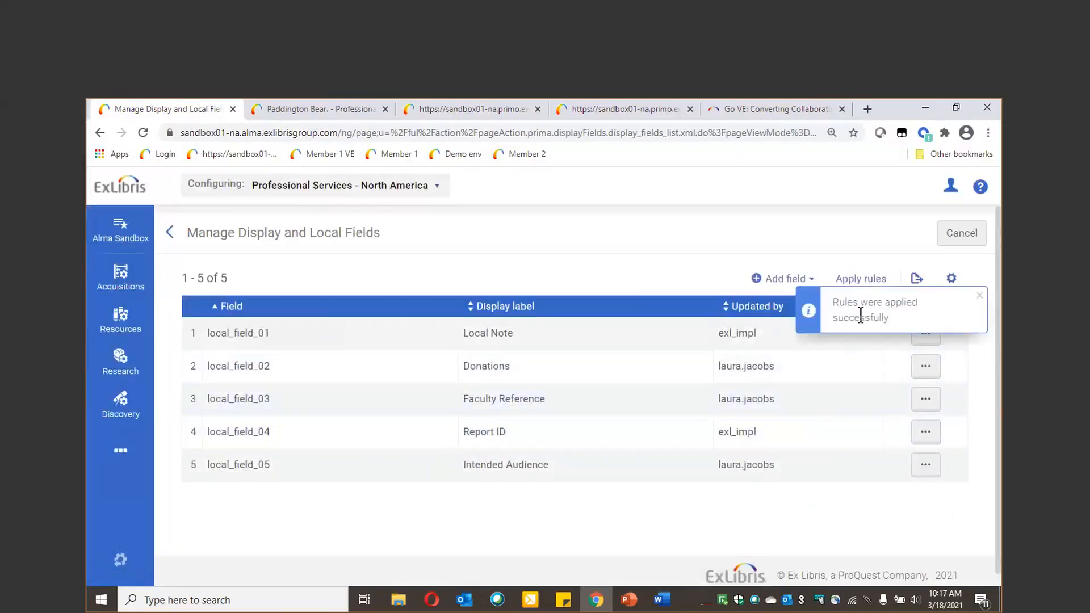
Refresh the Paddington Bear record in discovery and check the Intended Audience line in its details
click(292, 111)
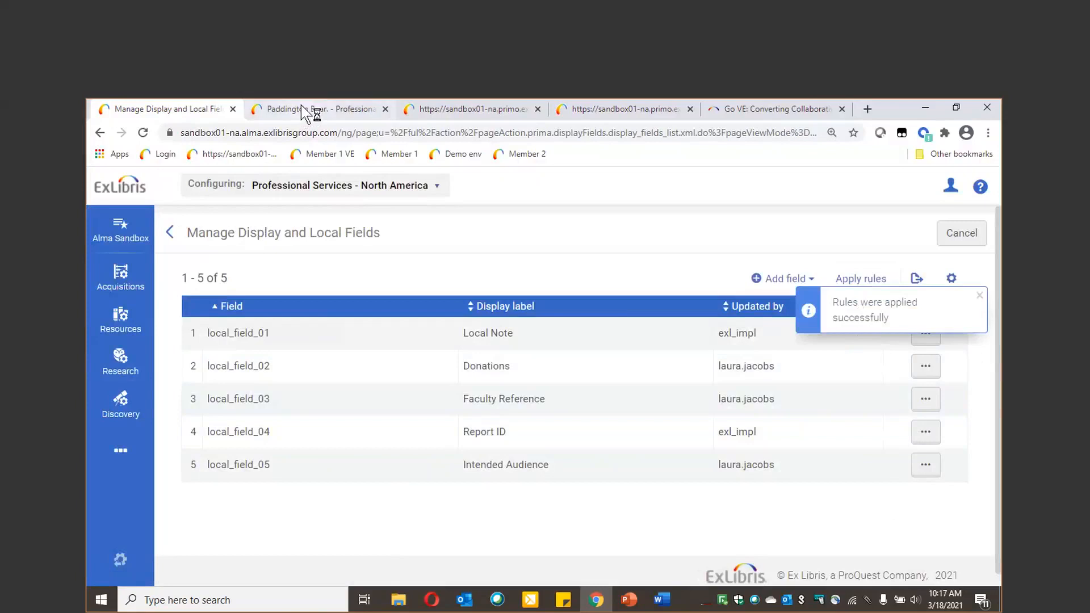
click(143, 133)
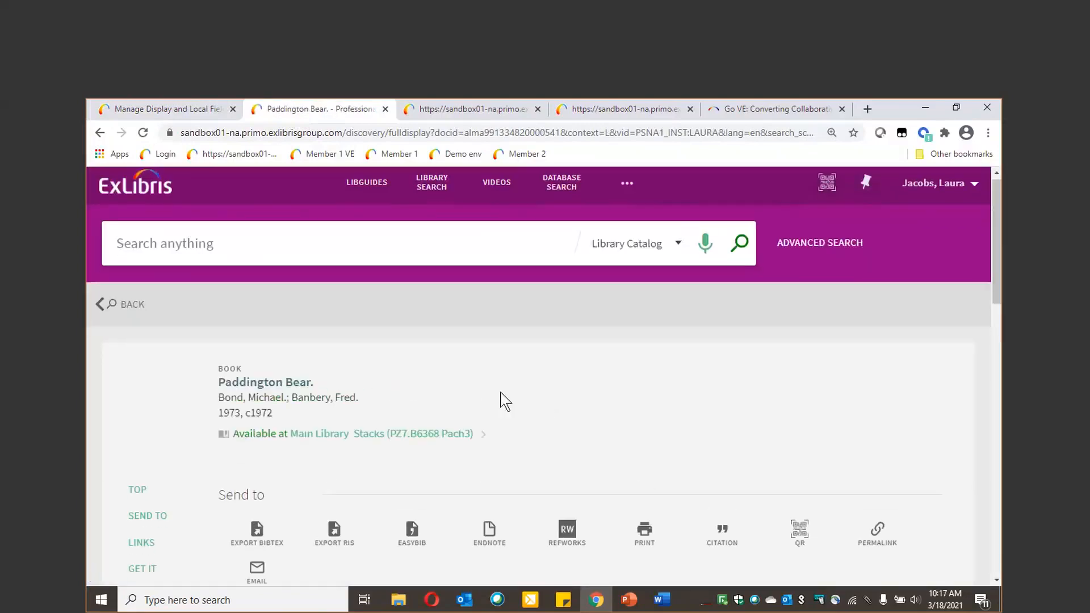
scroll(502, 397, down, 7)
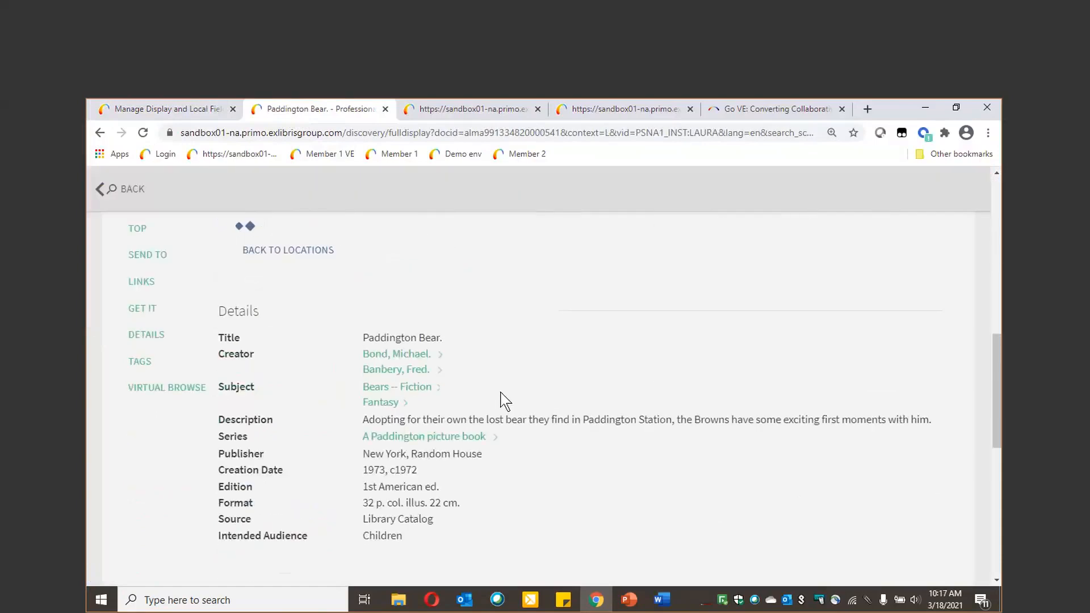
drag(219, 551, 420, 554)
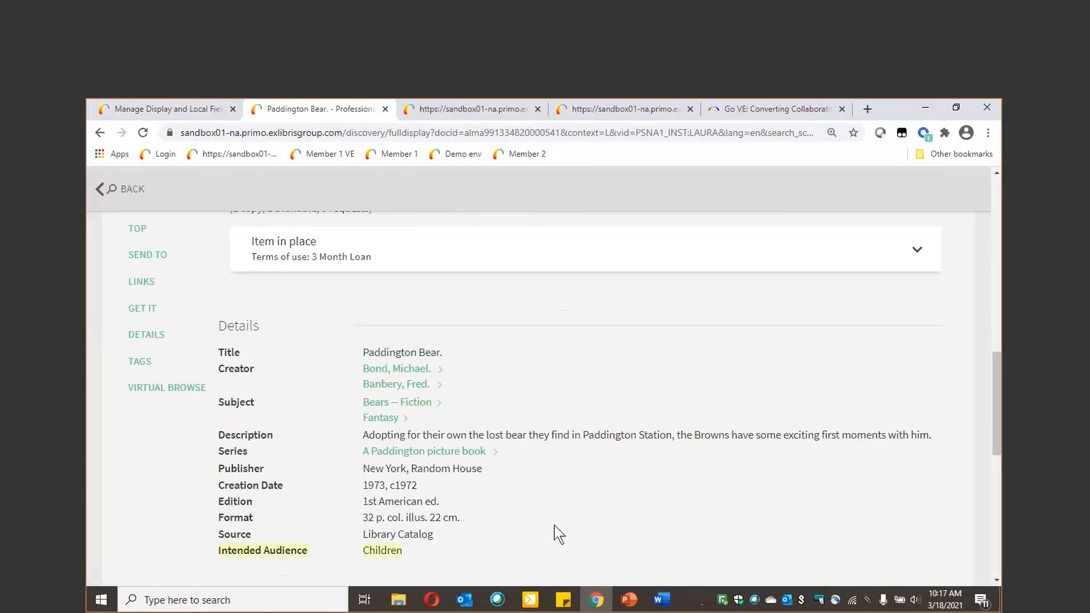
scroll(558, 533, down, 3)
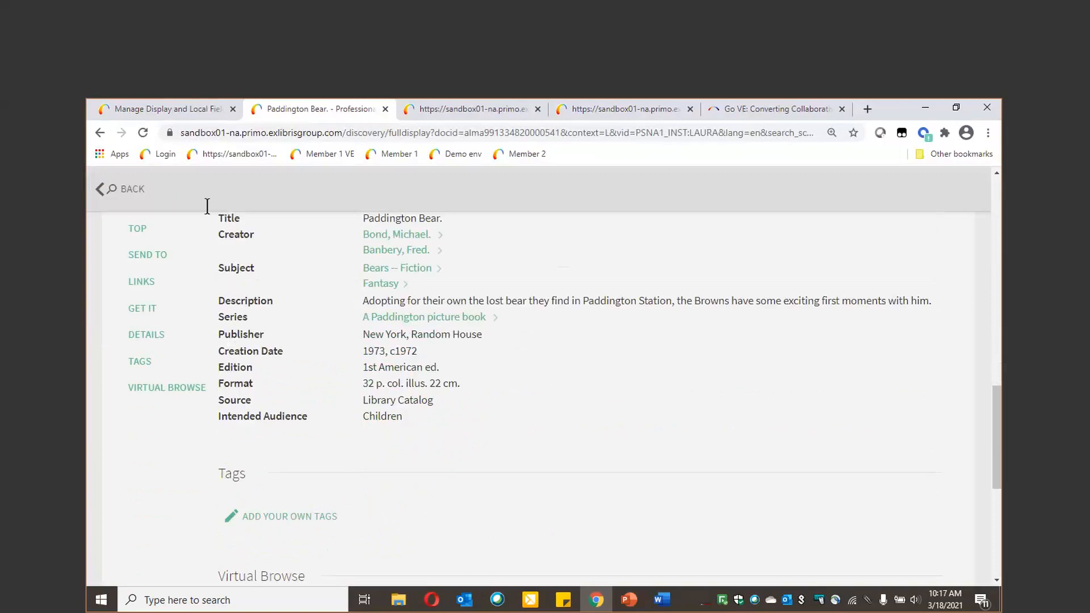
Return to Alma, open the Intended Audience field's definition, and review its MARC21 normalization rules
click(191, 110)
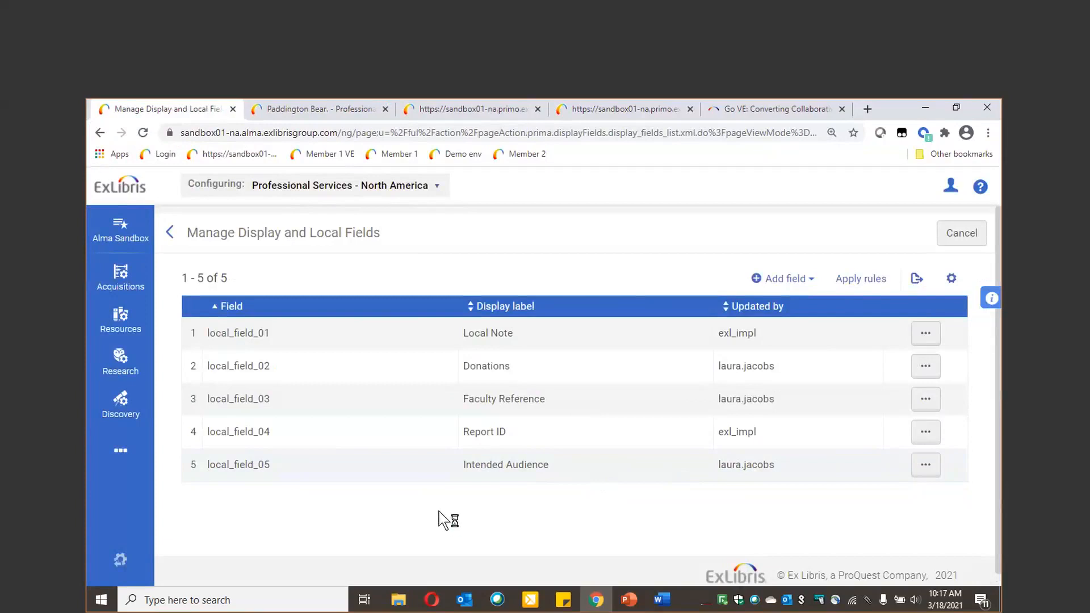
click(926, 464)
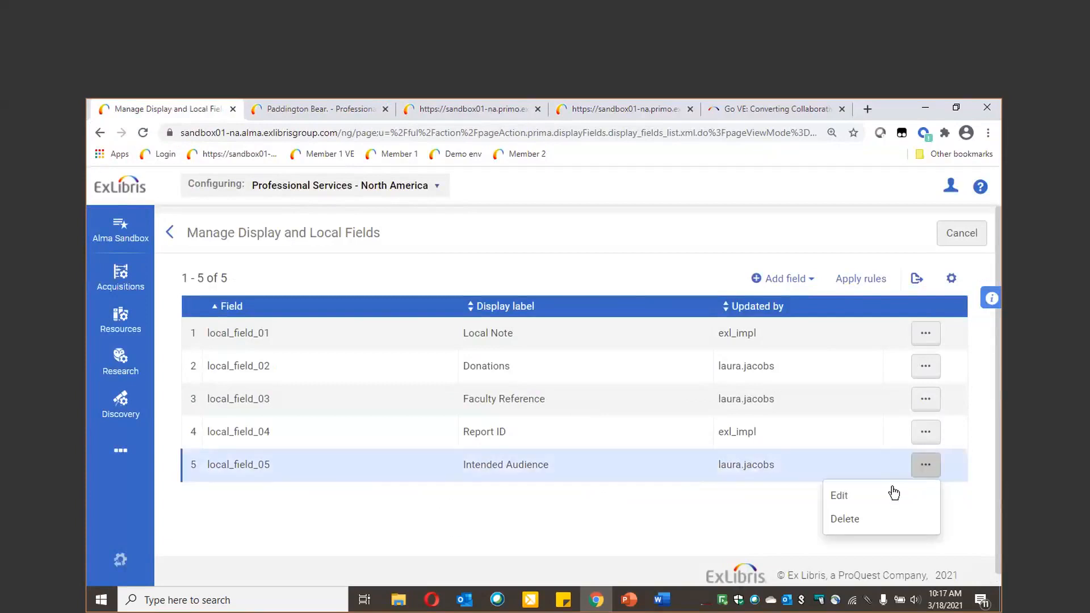
click(892, 492)
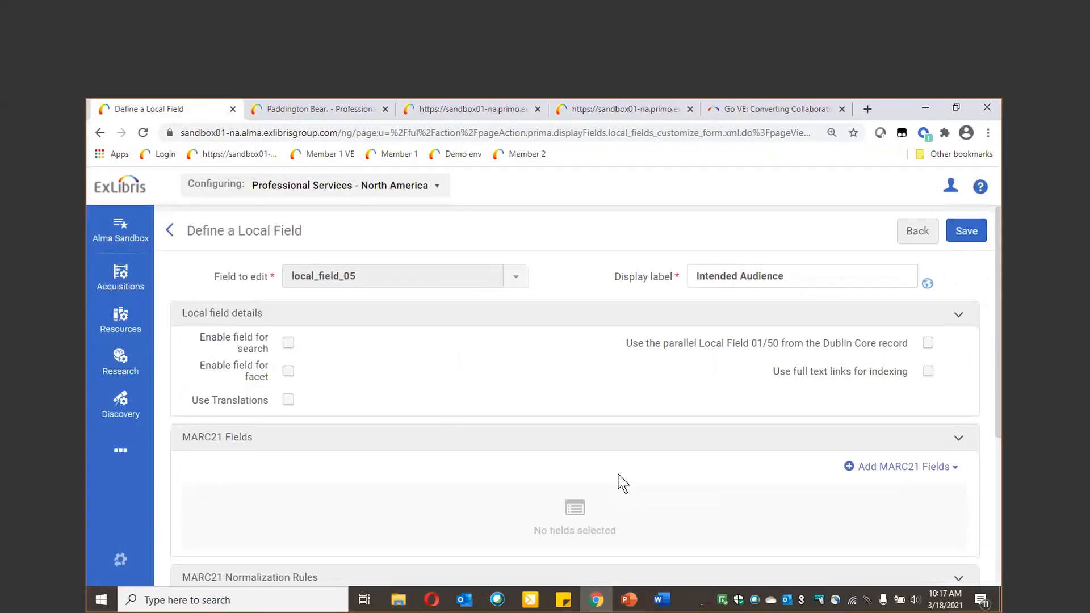
scroll(622, 484, down, 3)
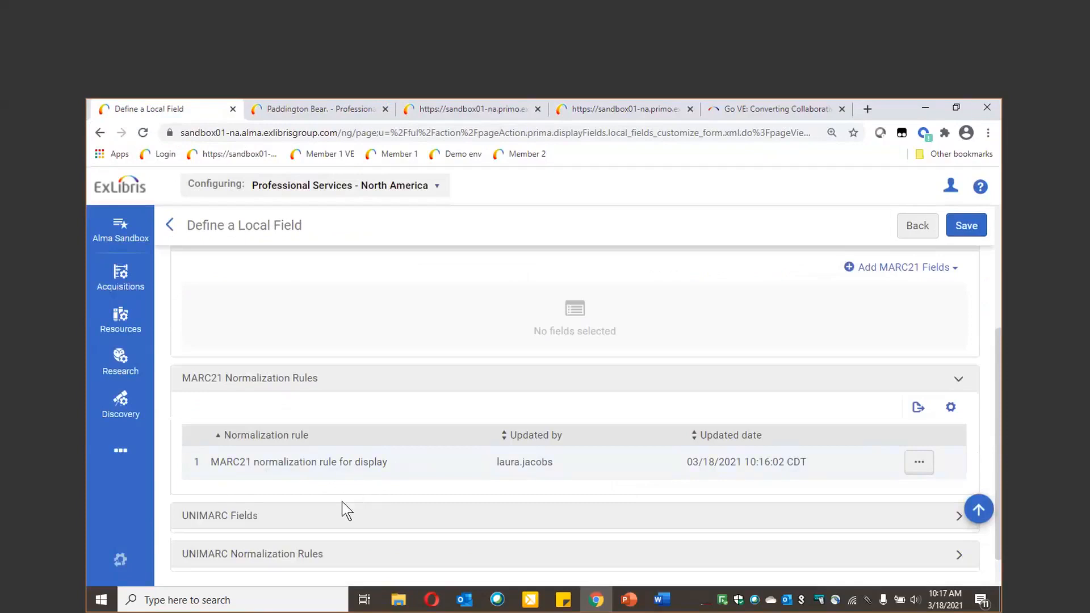
Add Local Field 05 to the local fields that use search and facet normalization rules
click(130, 410)
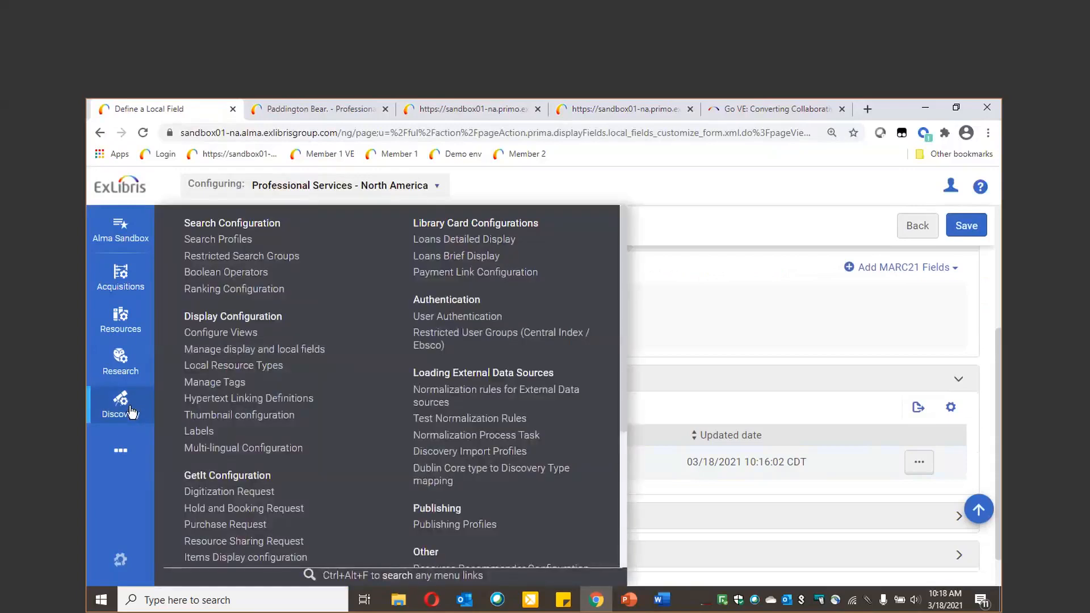
scroll(341, 420, down, 4)
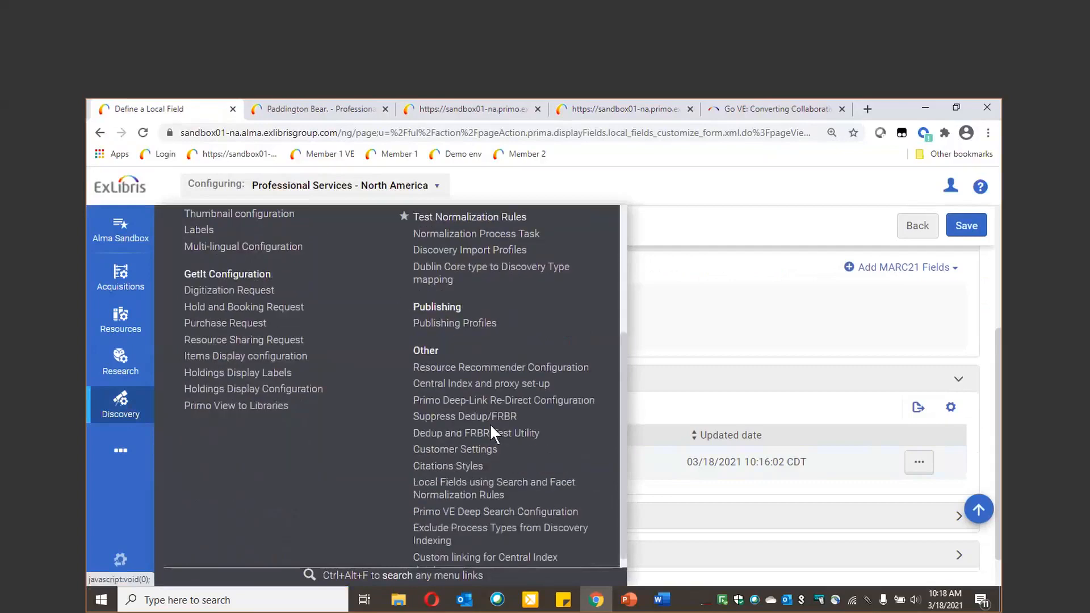
click(483, 498)
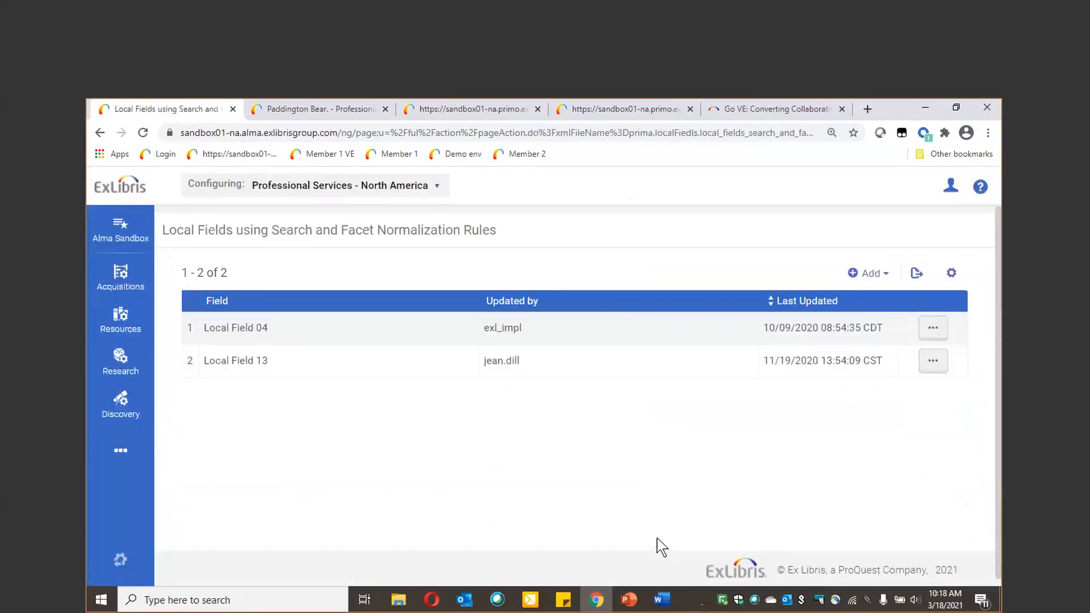
click(884, 277)
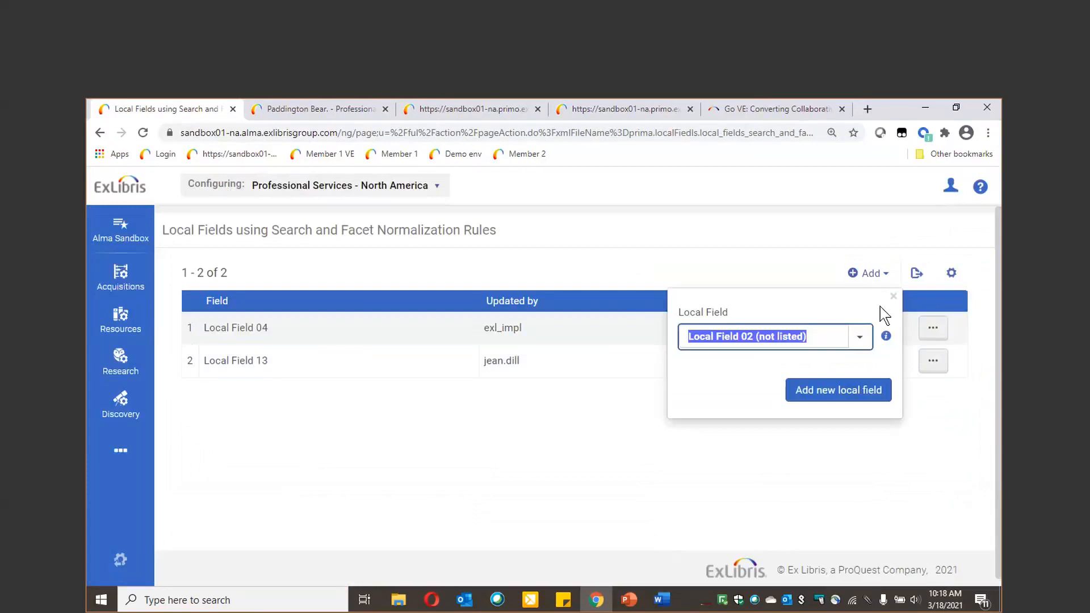
click(864, 340)
click(799, 411)
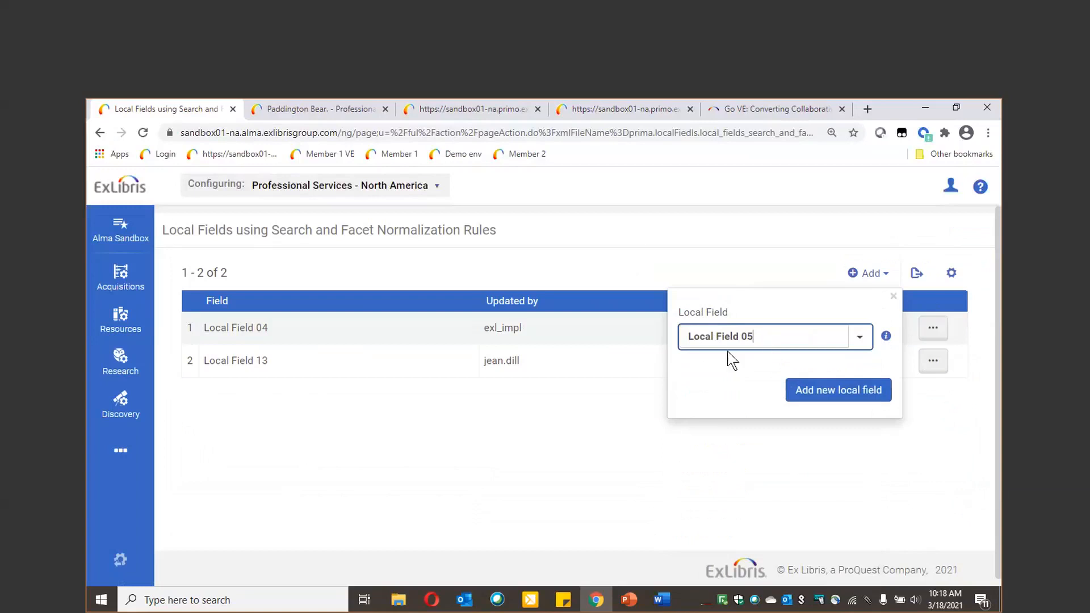
click(818, 390)
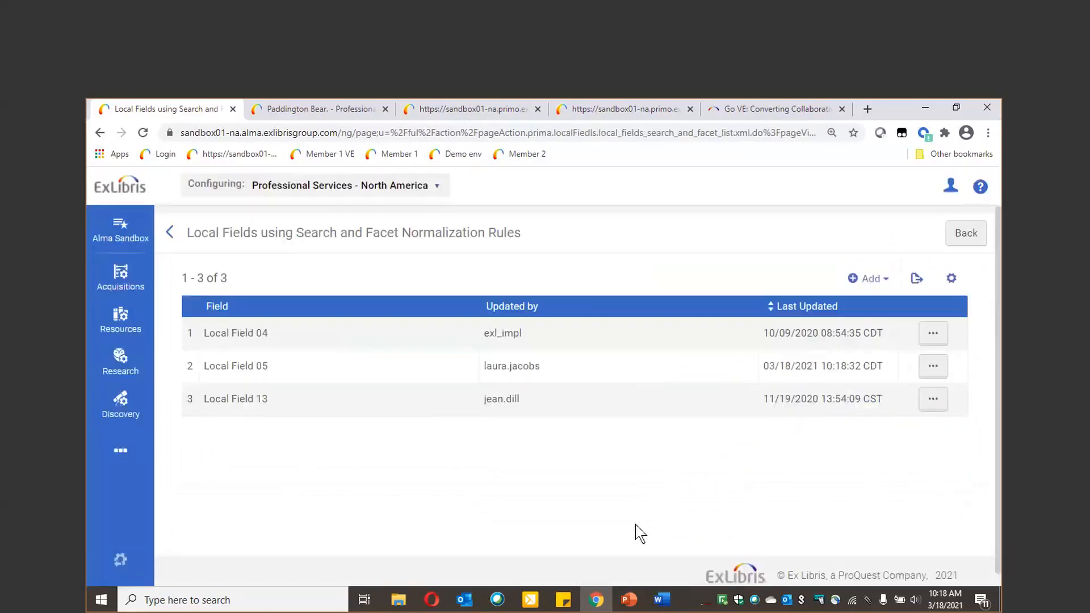
Reopen the Intended Audience field's definition and open its MARC21 normalization rule for search and facet for editing
click(121, 407)
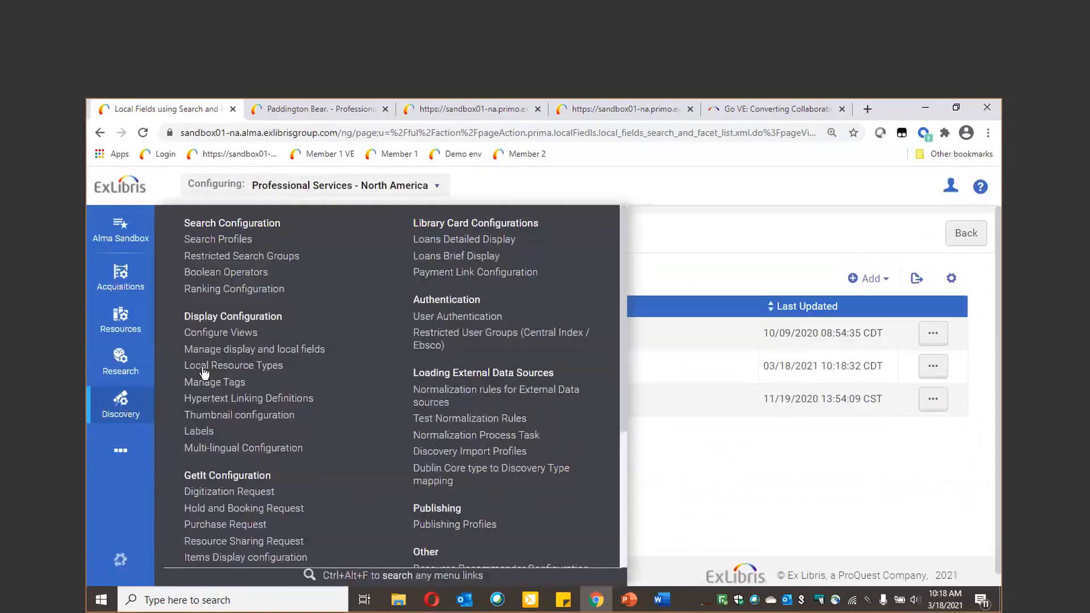
click(193, 349)
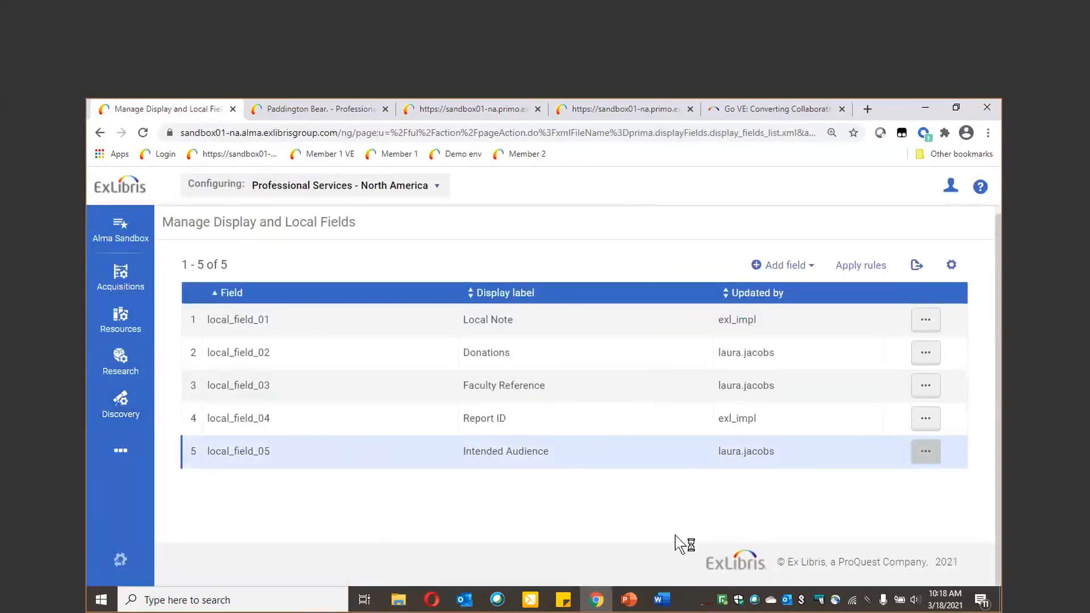
click(926, 452)
click(894, 481)
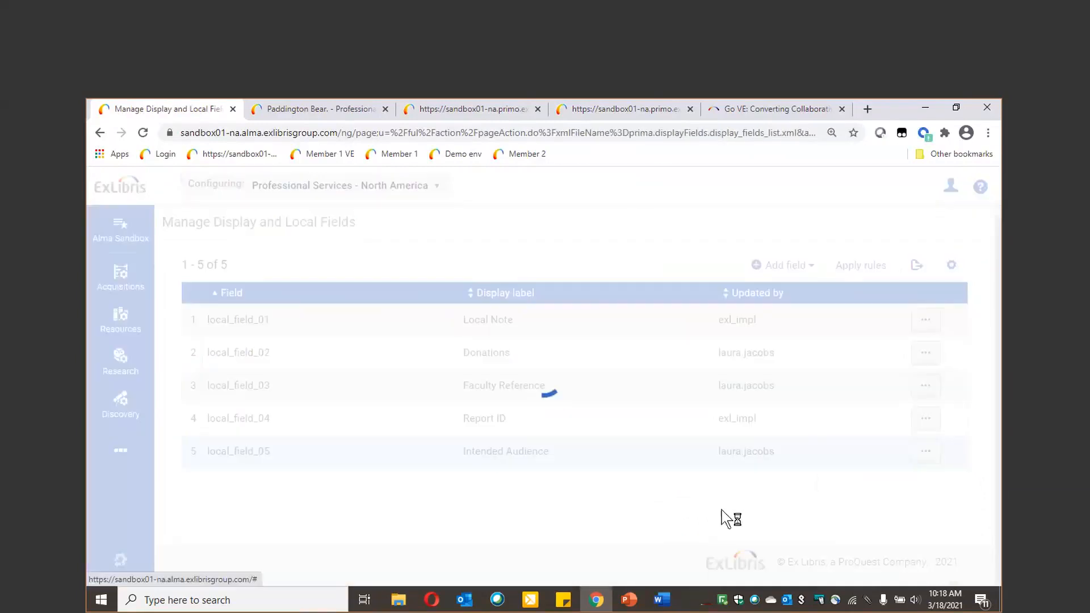
scroll(216, 489, down, 1)
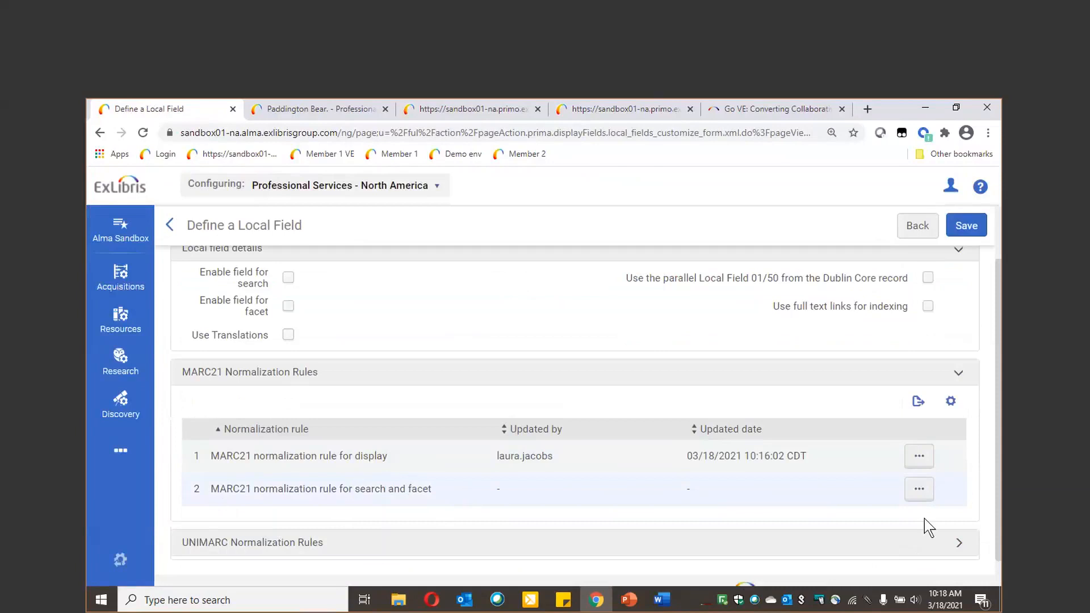
click(921, 494)
click(895, 519)
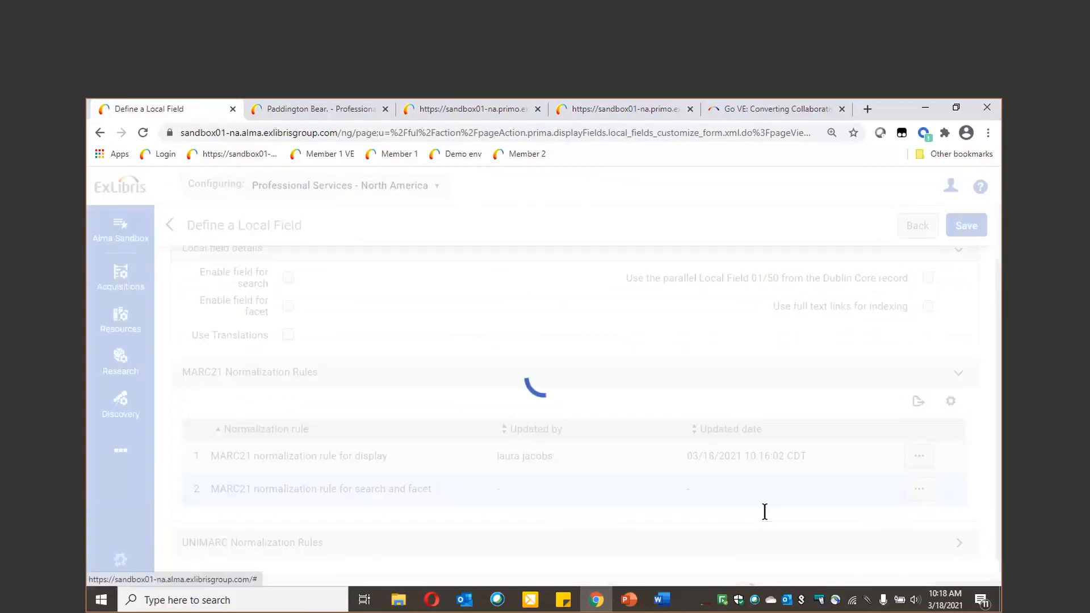
Replace both XXX placeholders in the local_field_05 search and facet rule with MARC field 385, keeping subfield a
click(435, 284)
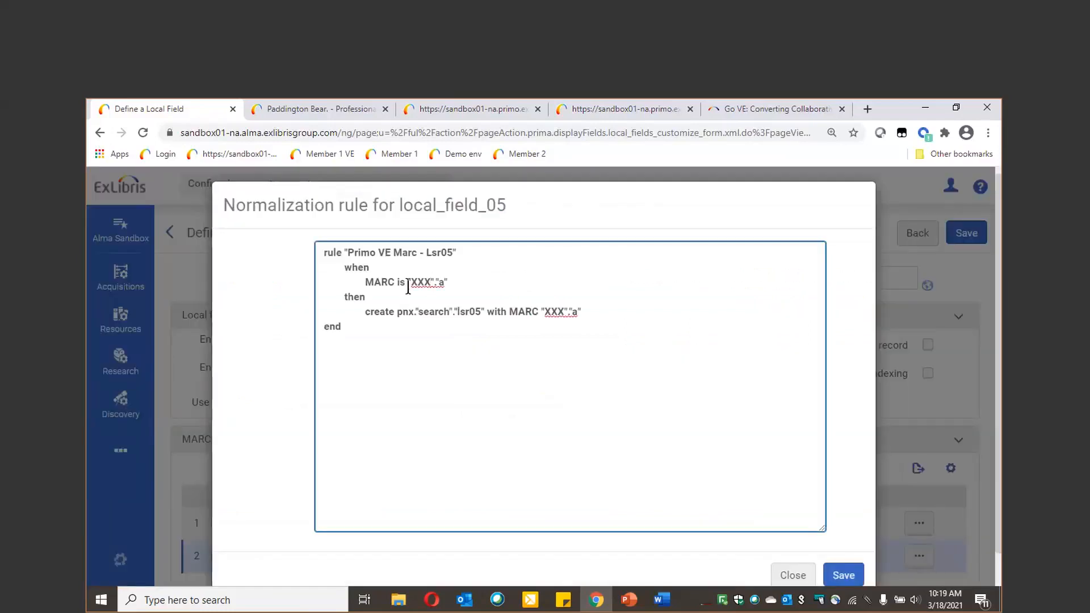
drag(412, 282, 434, 283)
click(559, 319)
drag(547, 310, 566, 311)
click(720, 368)
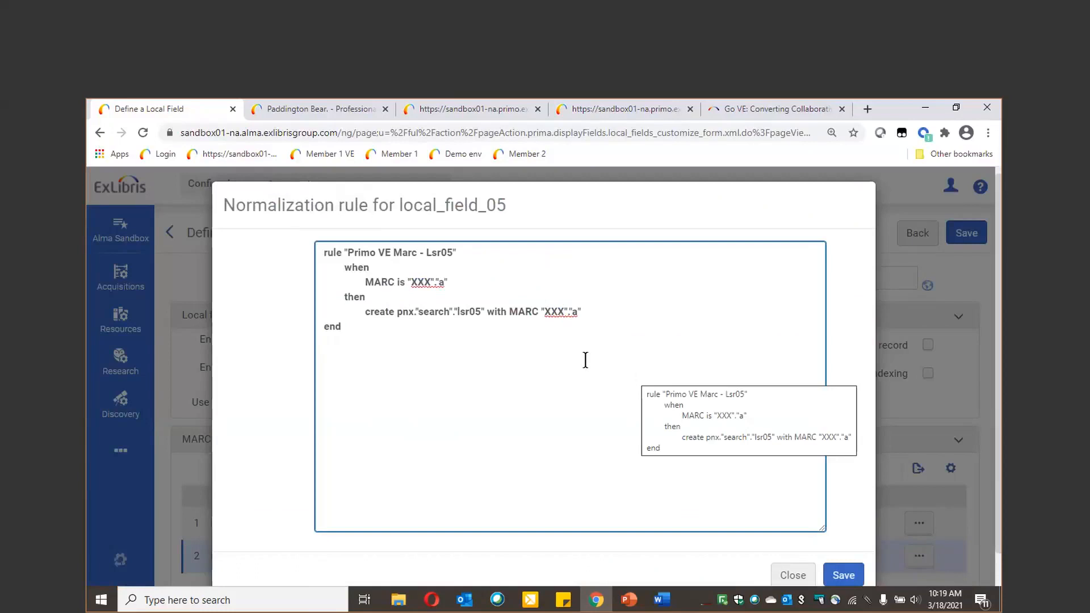
click(429, 280)
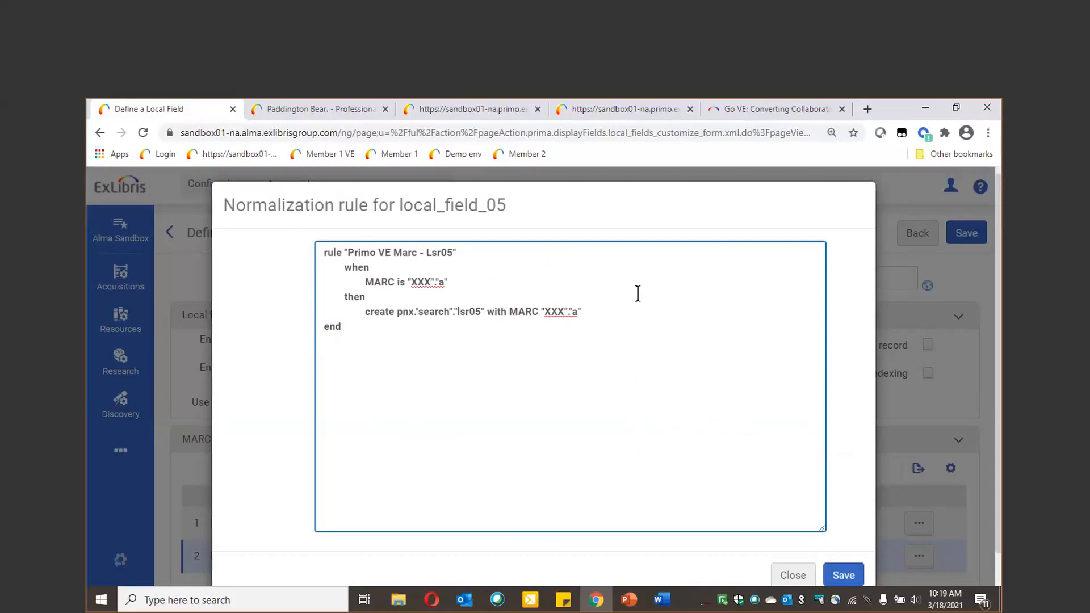
key(BackSpace)
key(BackSpace)
key(BackSpace)
text(385)
click(564, 310)
key(BackSpace)
key(BackSpace)
key(BackSpace)
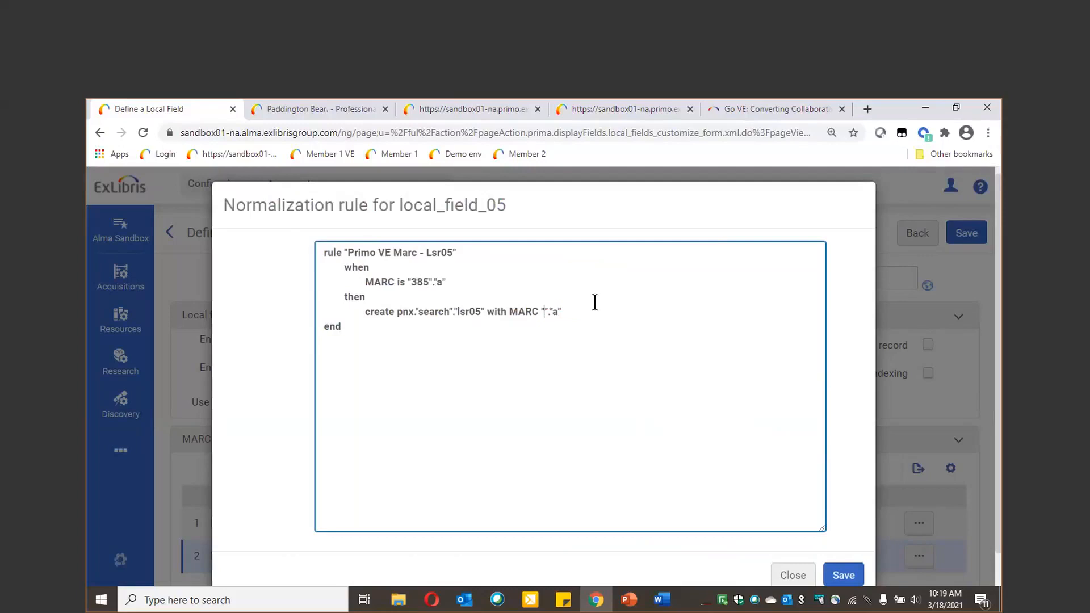
text(385)
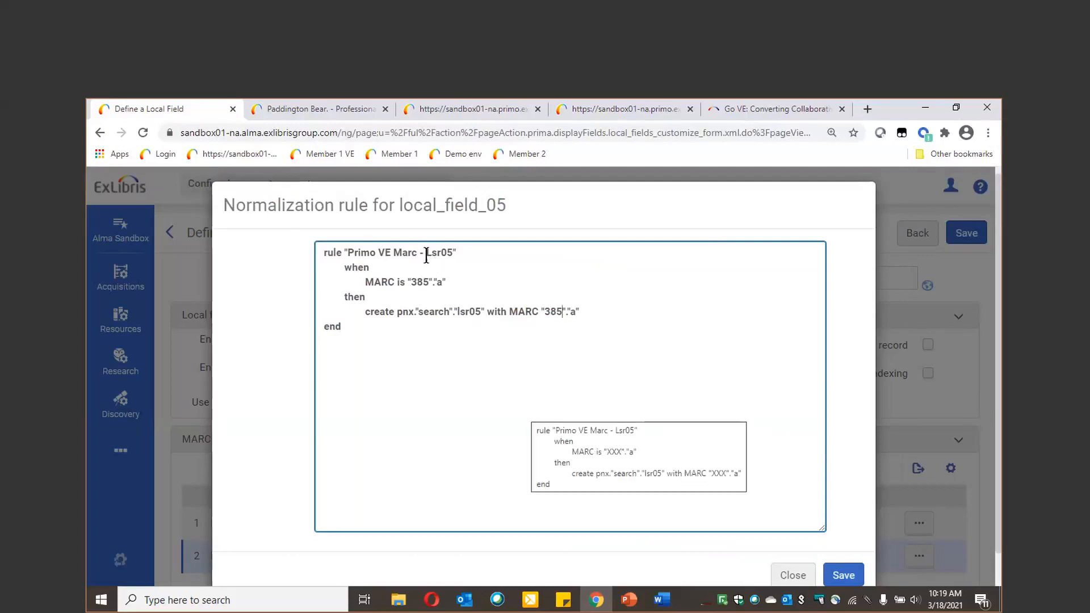
Check the lsr05 references in the search and facet rule, then save the rule and the Intended Audience field
drag(425, 253, 456, 264)
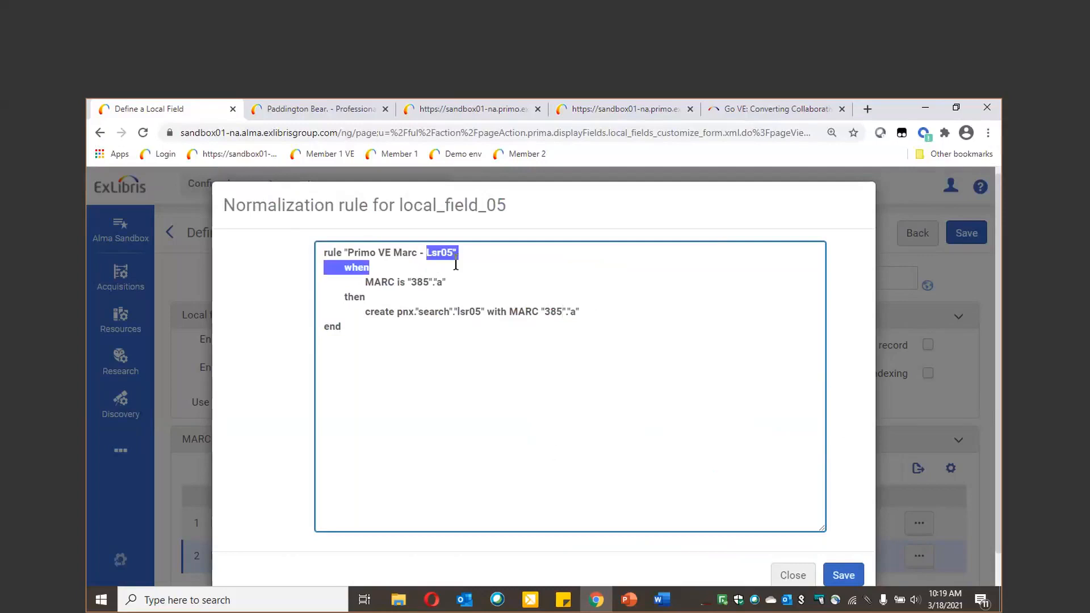
click(528, 271)
drag(459, 311, 475, 312)
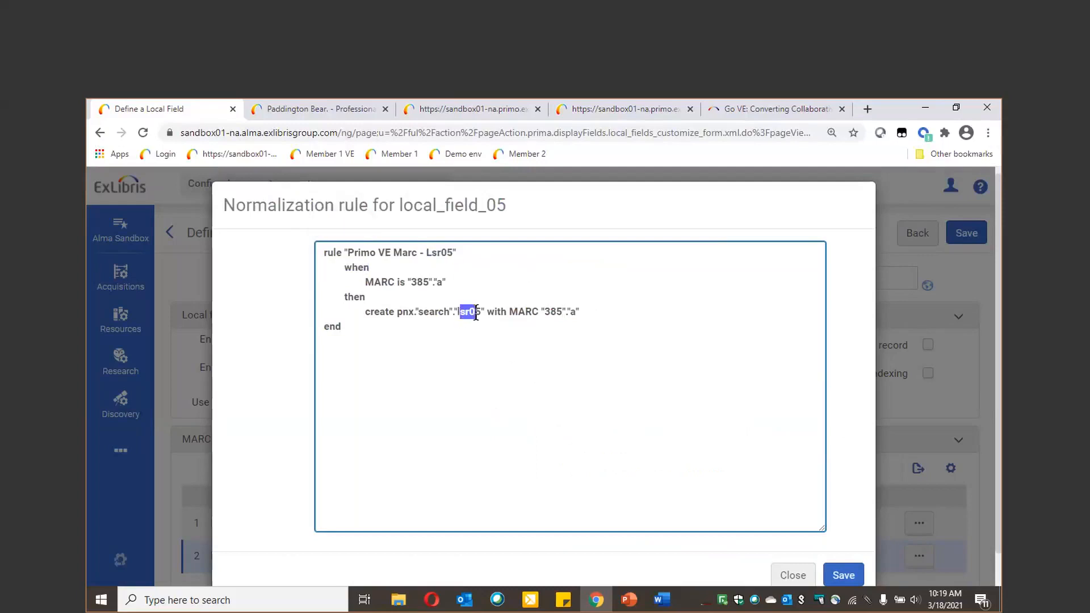
click(540, 356)
scroll(674, 452, down, 1)
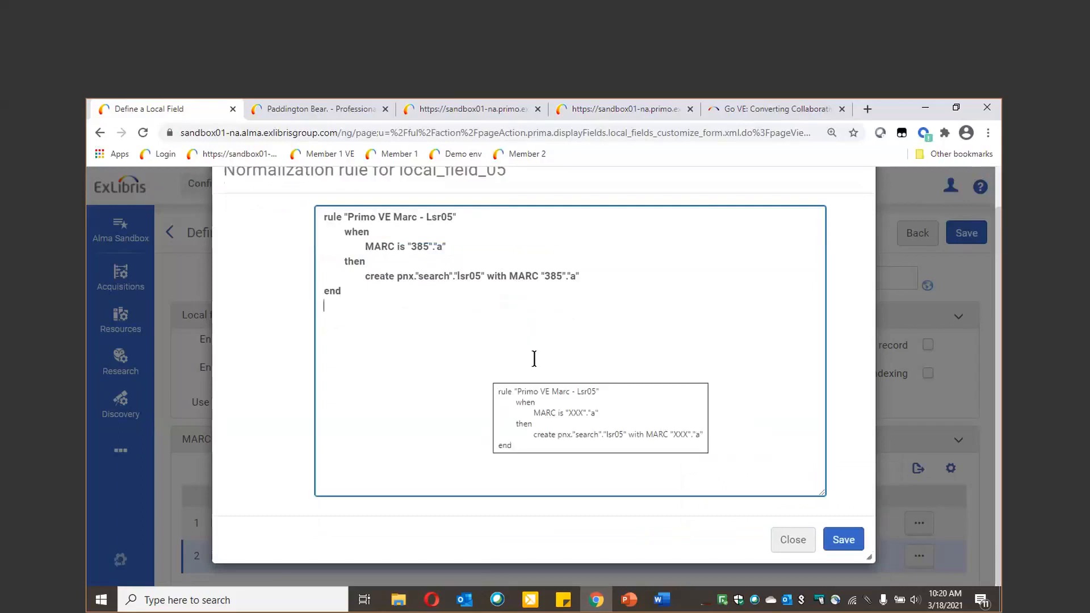
click(843, 539)
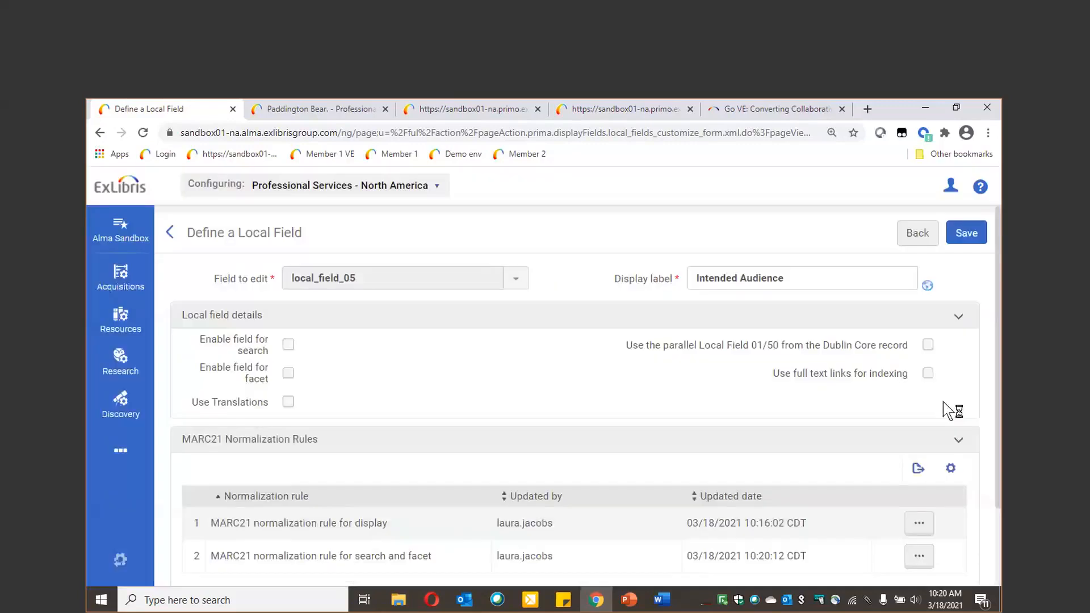
click(966, 232)
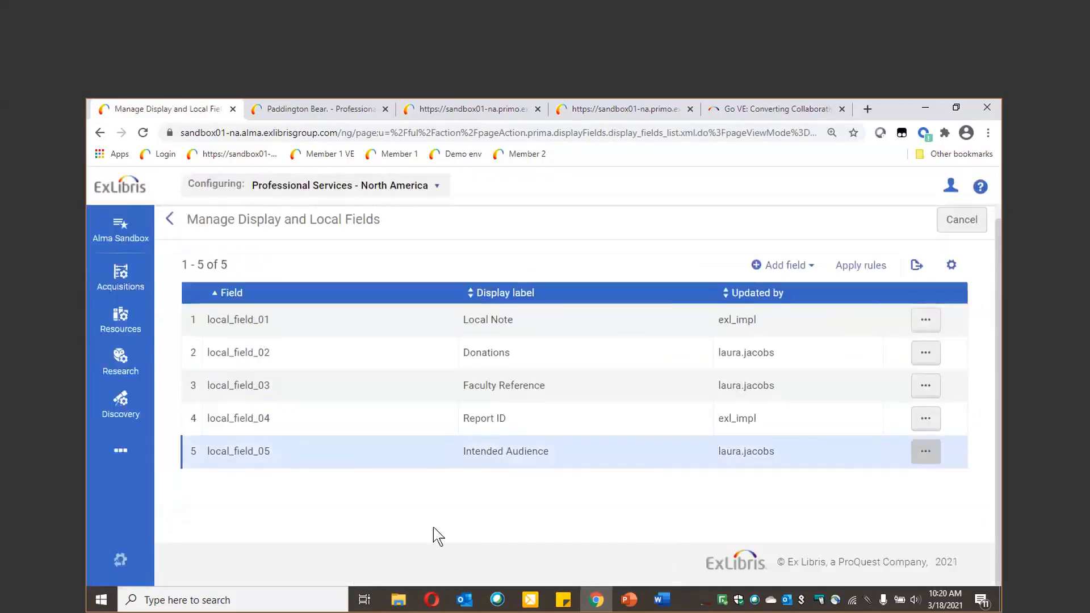
click(130, 413)
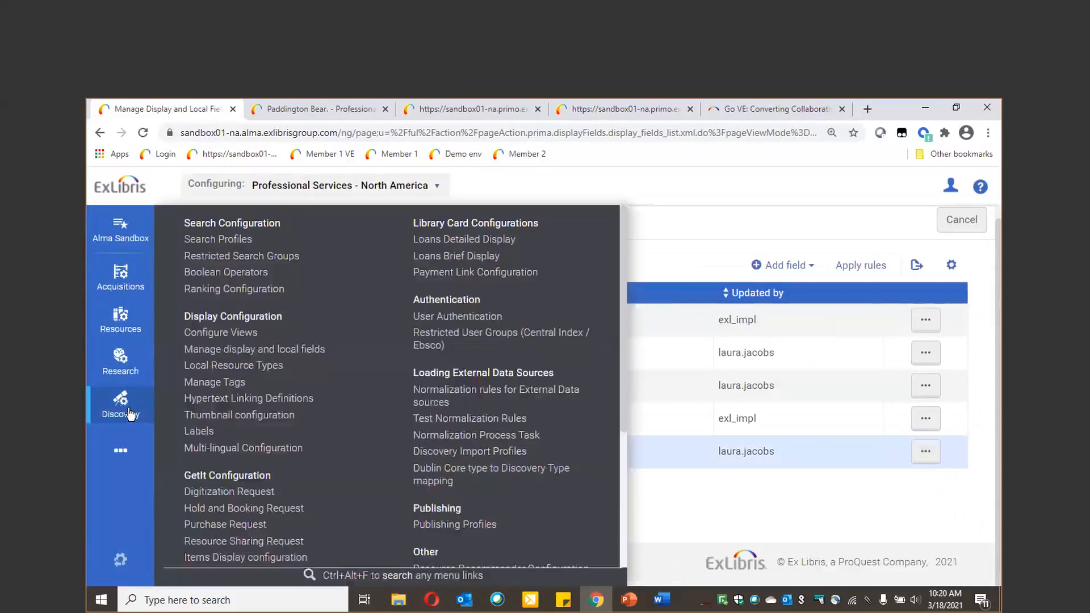
click(250, 334)
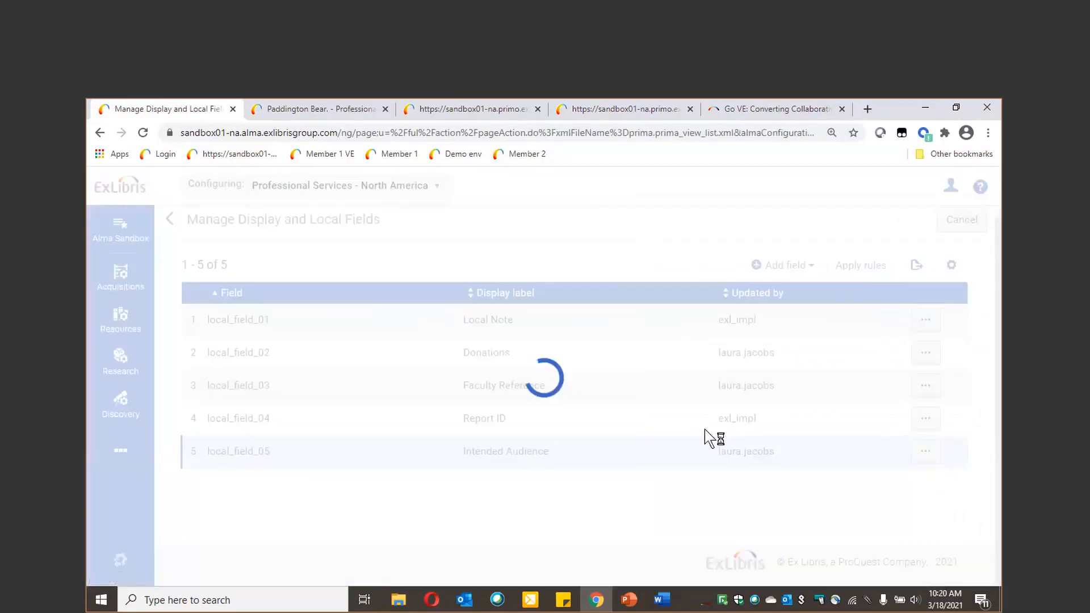
click(956, 407)
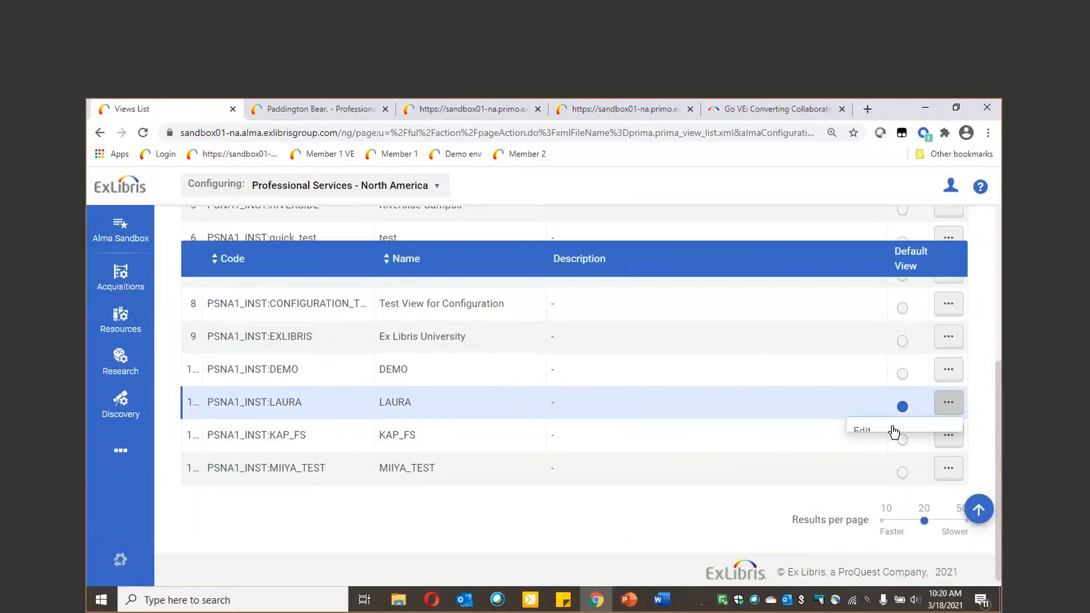
click(888, 431)
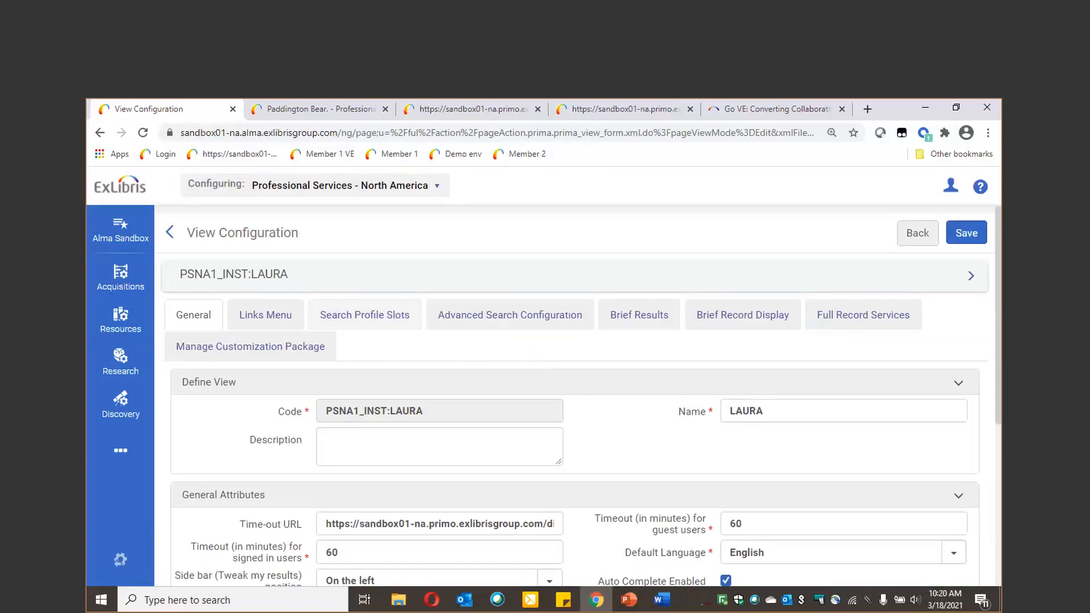
Return to the display and local fields list in the Discovery configuration and apply the rules
click(126, 409)
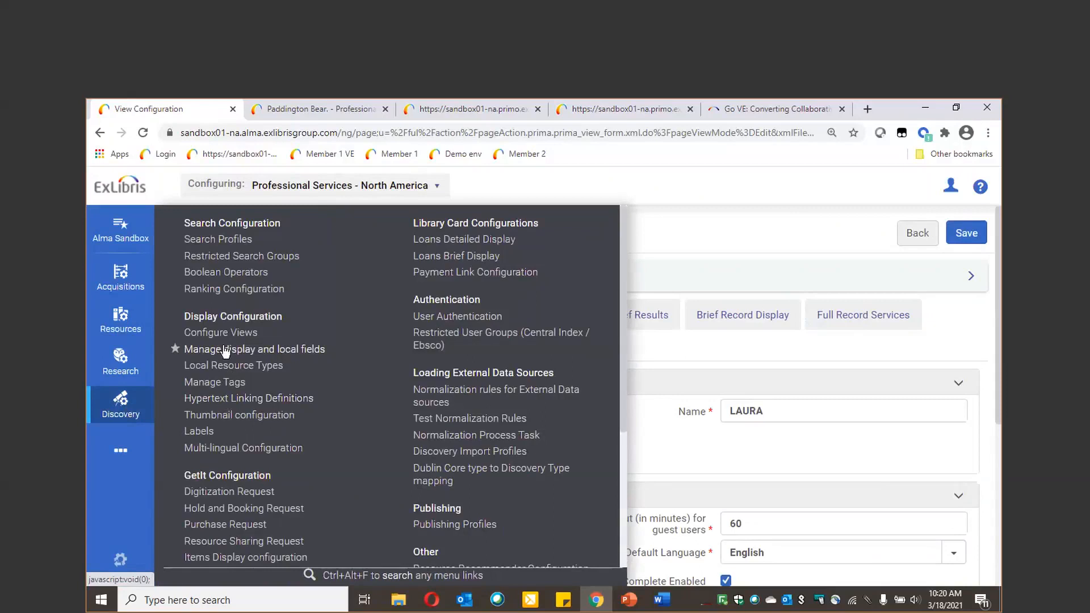
click(224, 349)
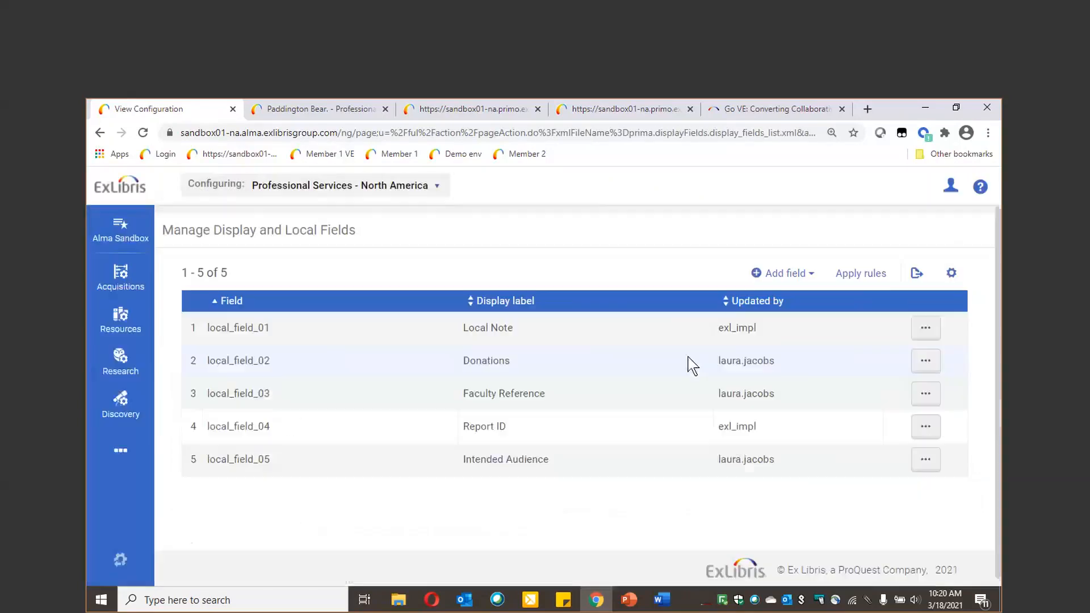
click(869, 278)
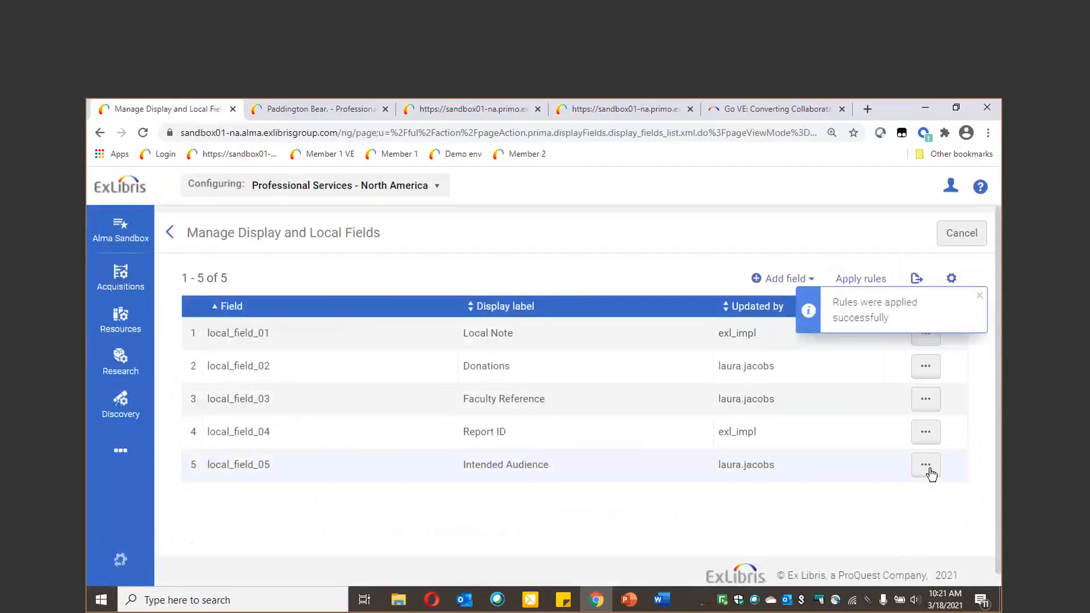
click(925, 465)
click(914, 494)
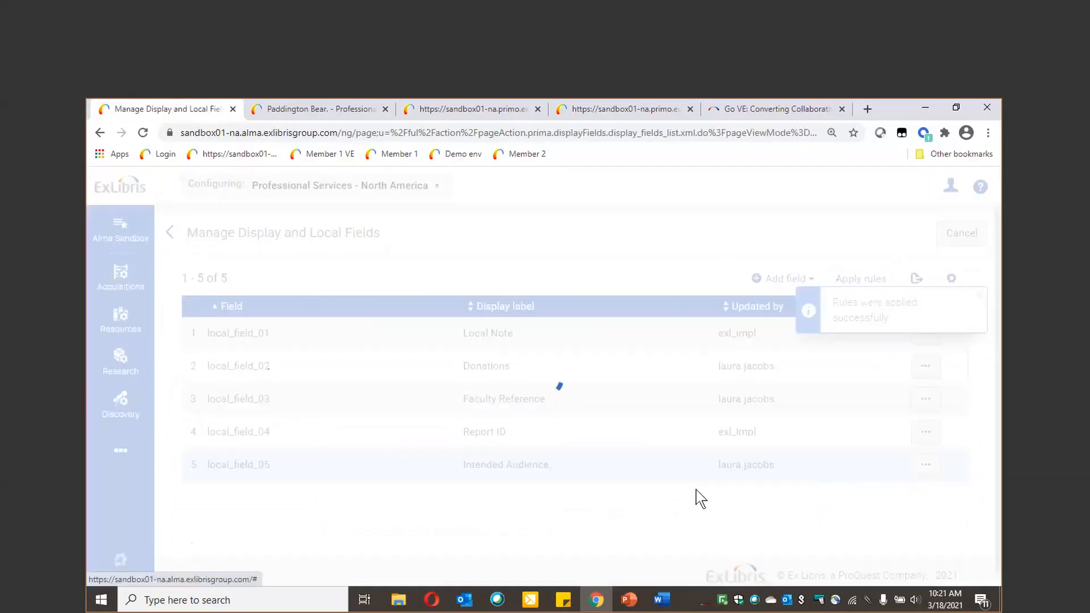
scroll(625, 495, down, 1)
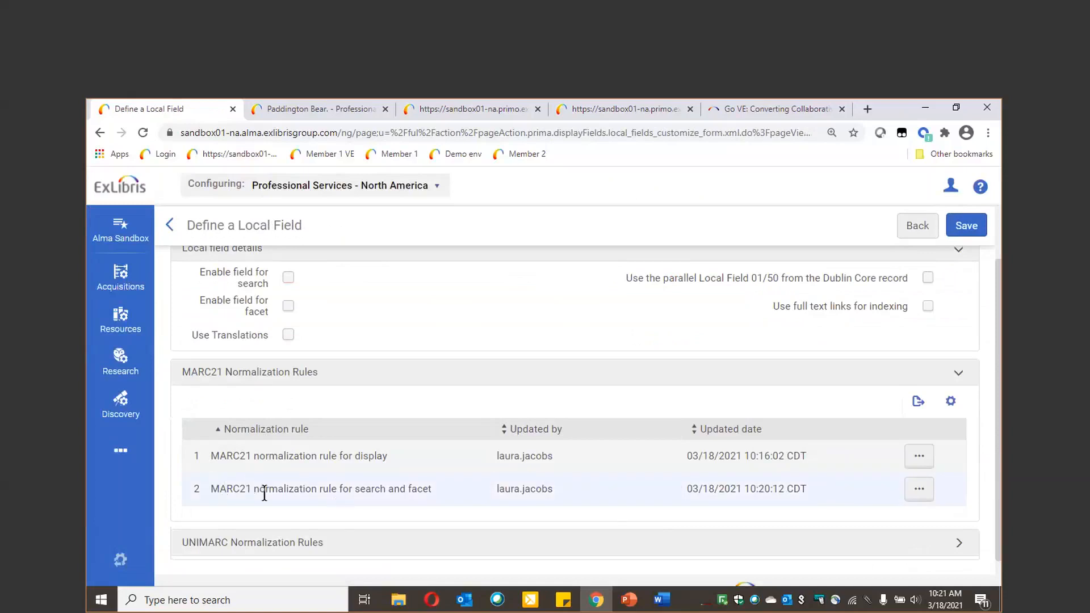
click(919, 489)
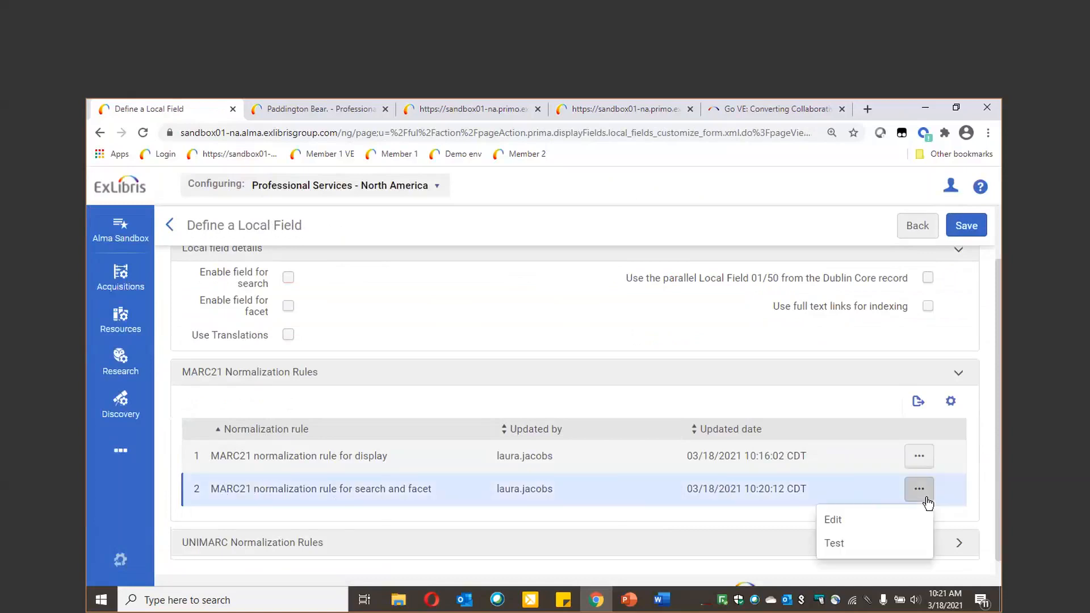
click(844, 540)
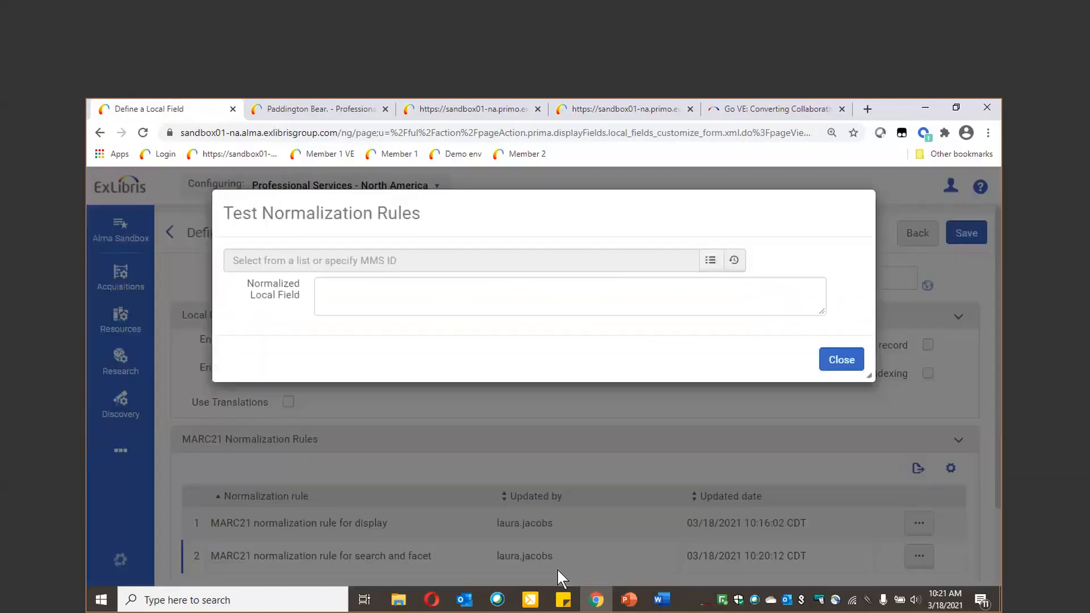
click(714, 265)
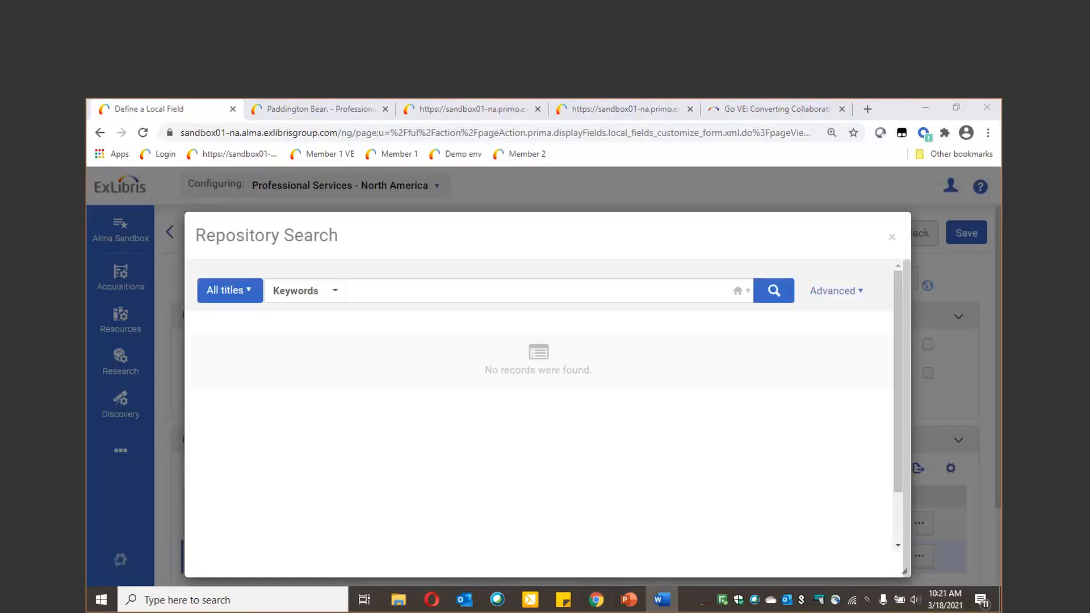
click(412, 301)
key(ctrl+v)
key(Return)
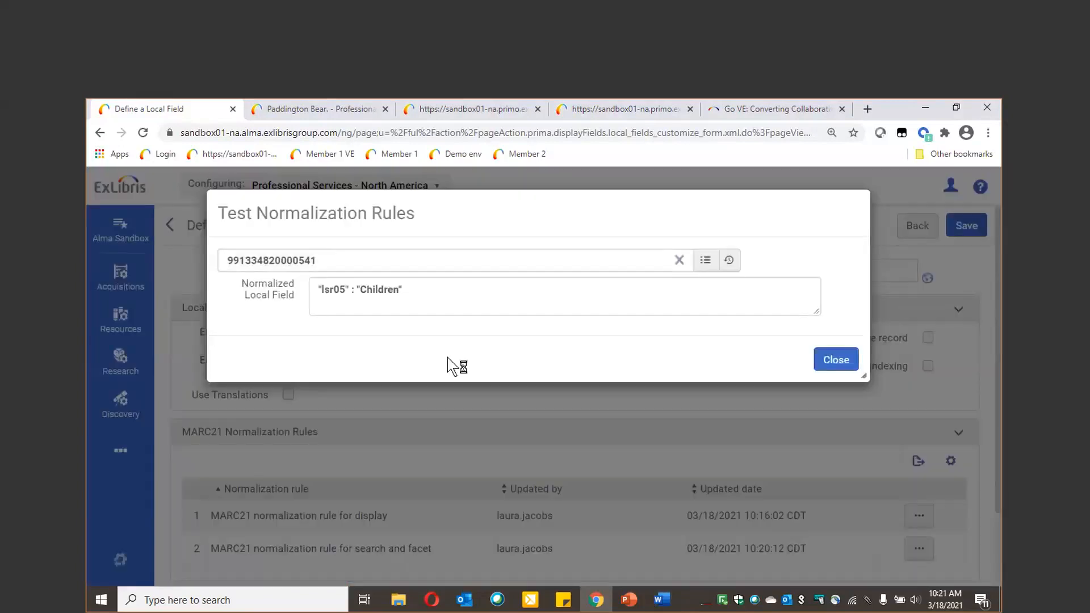
double_click(361, 293)
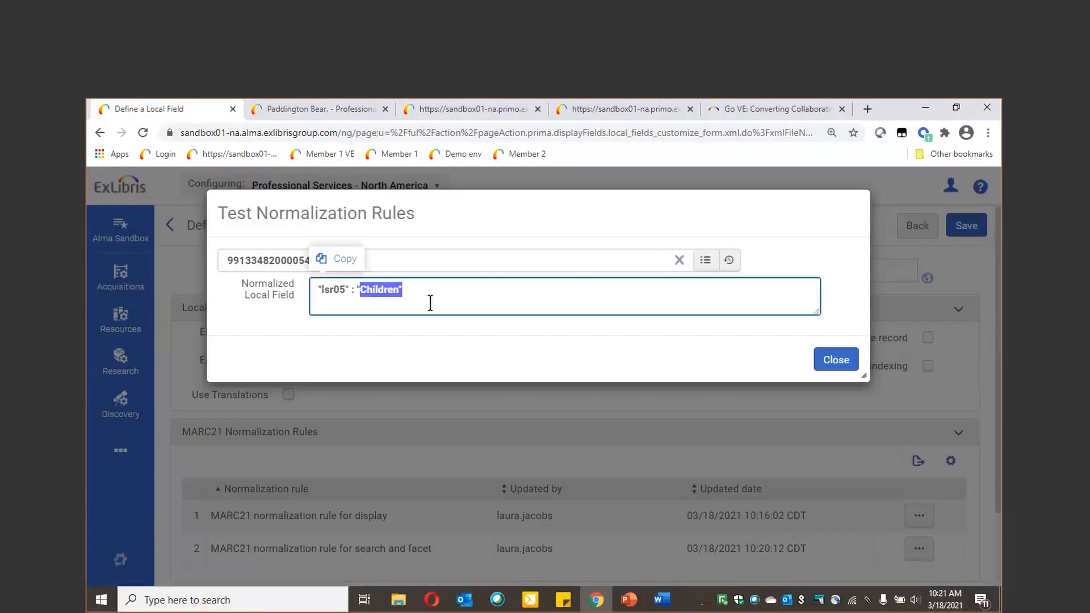
click(448, 333)
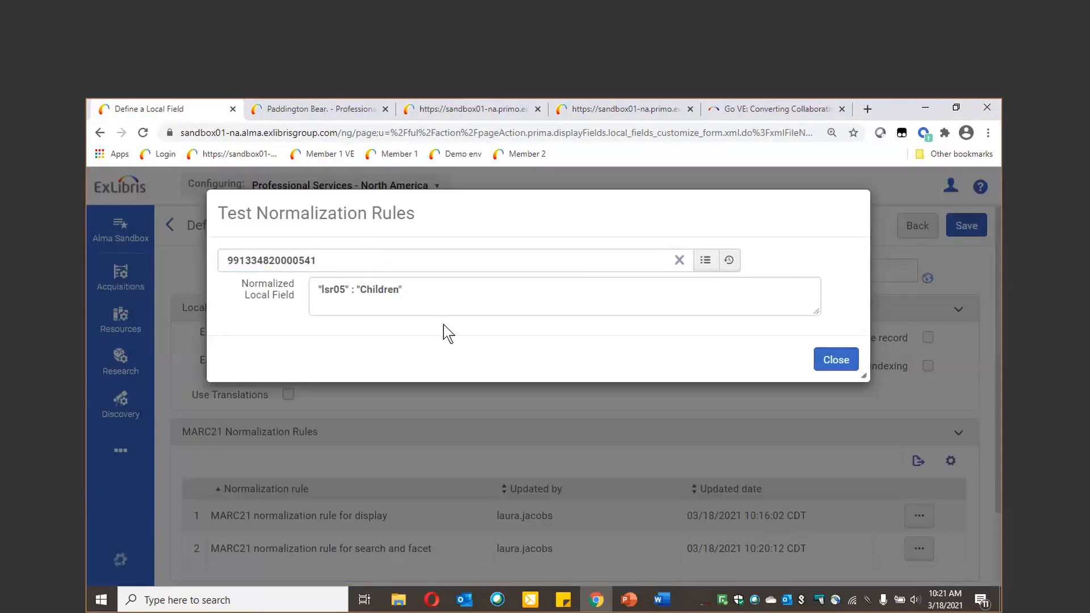
click(830, 370)
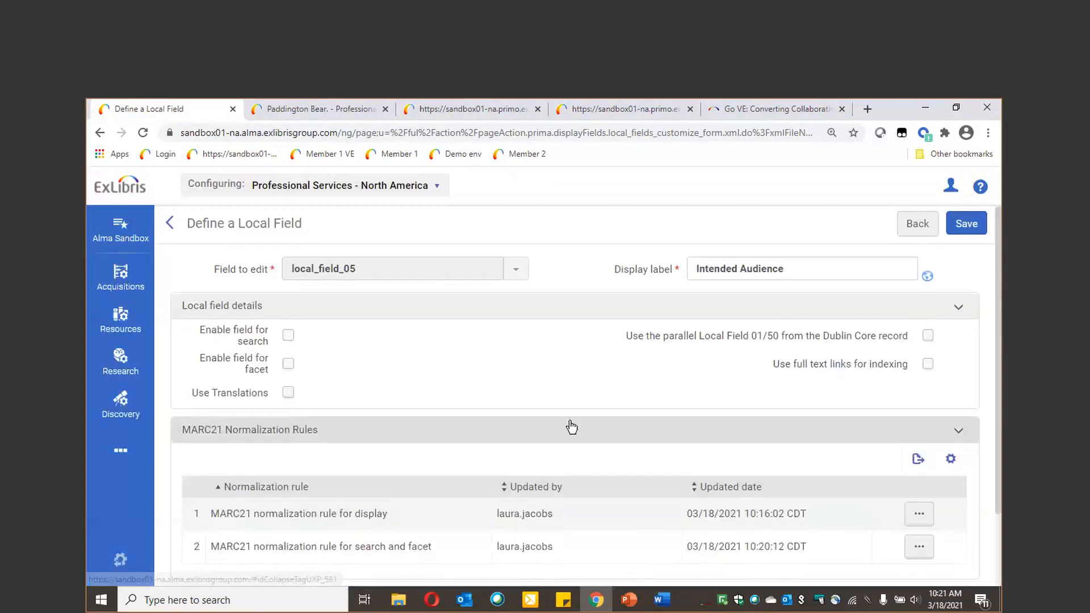
Save the Intended Audience local field definition
scroll(569, 426, down, 2)
scroll(586, 413, up, 2)
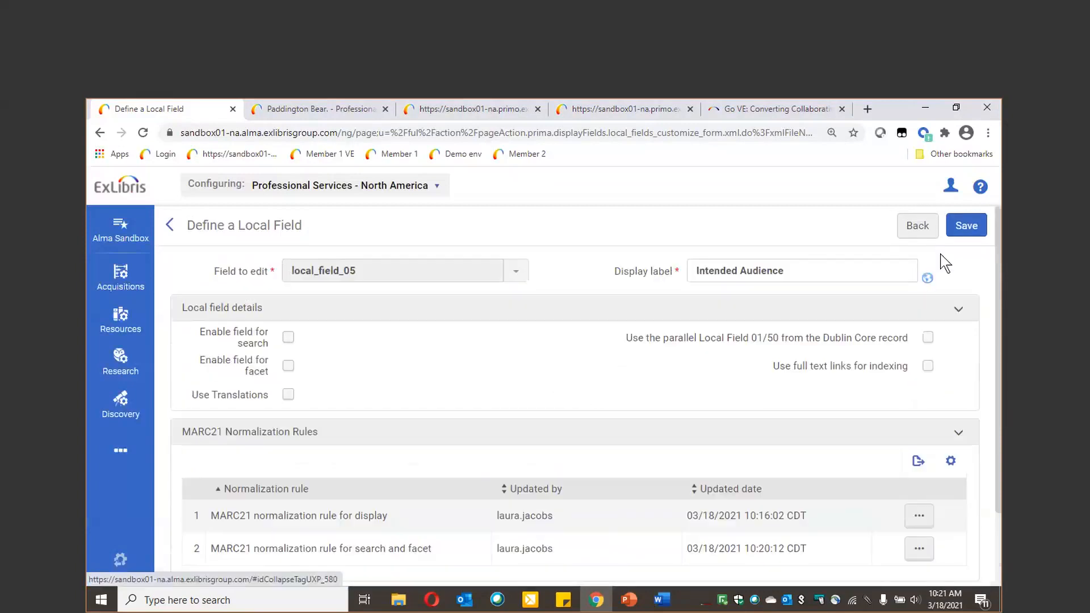
click(966, 227)
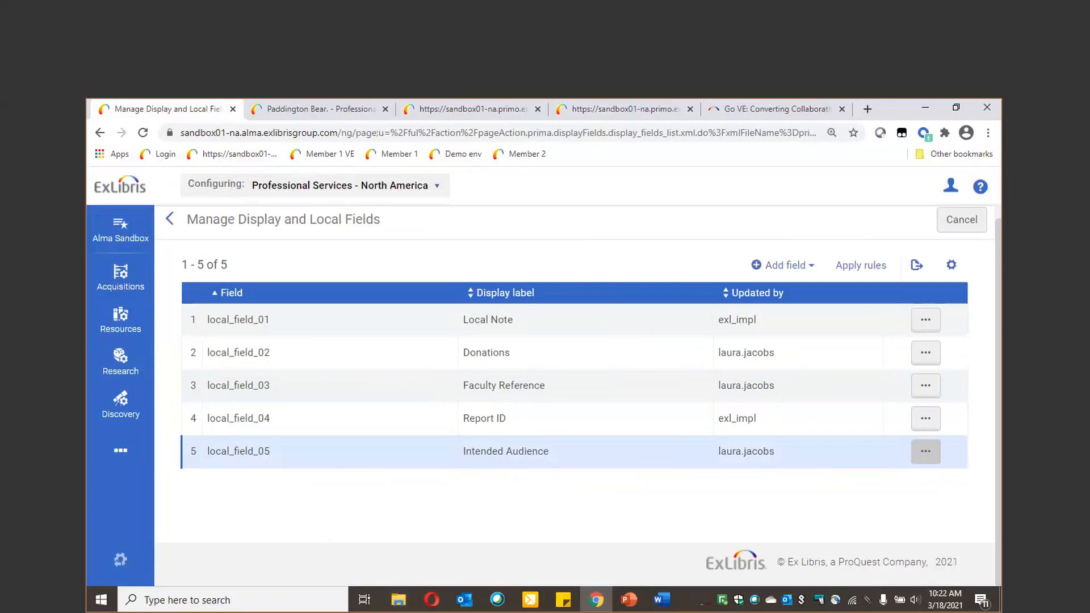
key(alt+Tab)
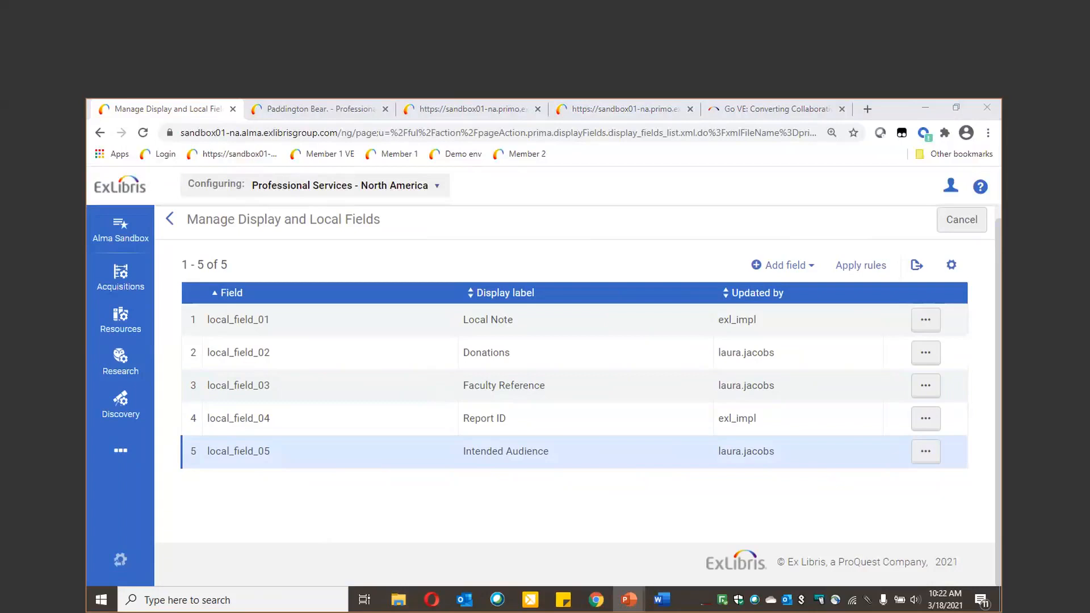
key(shift+F5)
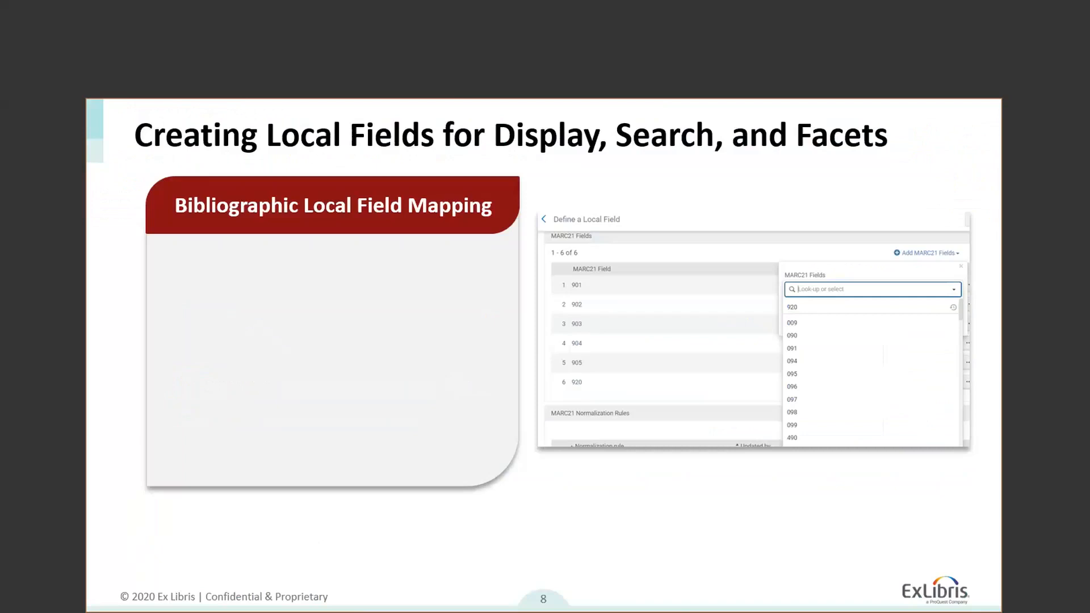
key(Right)
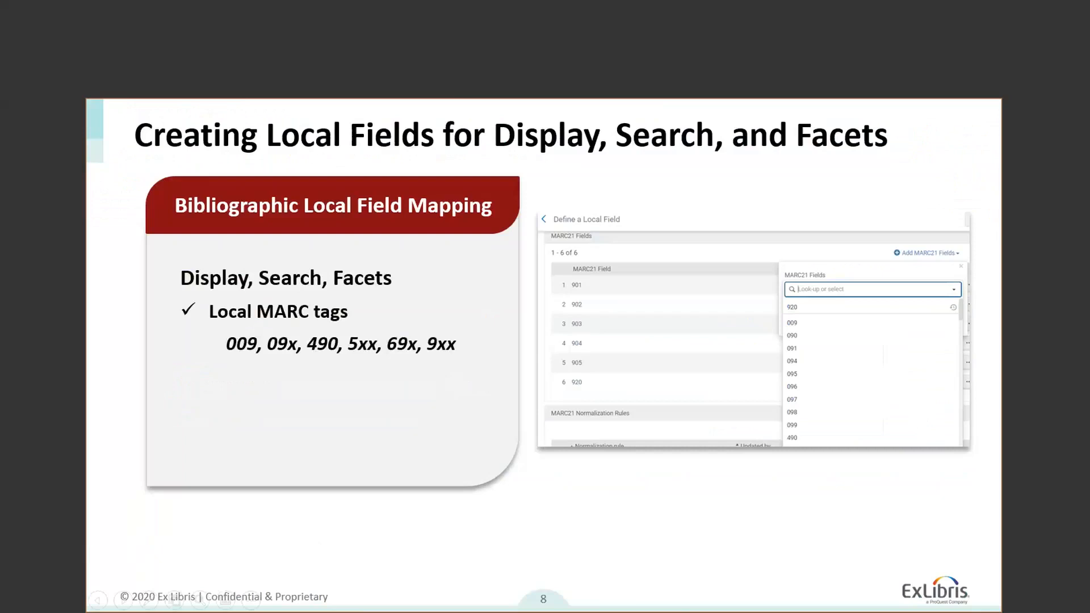
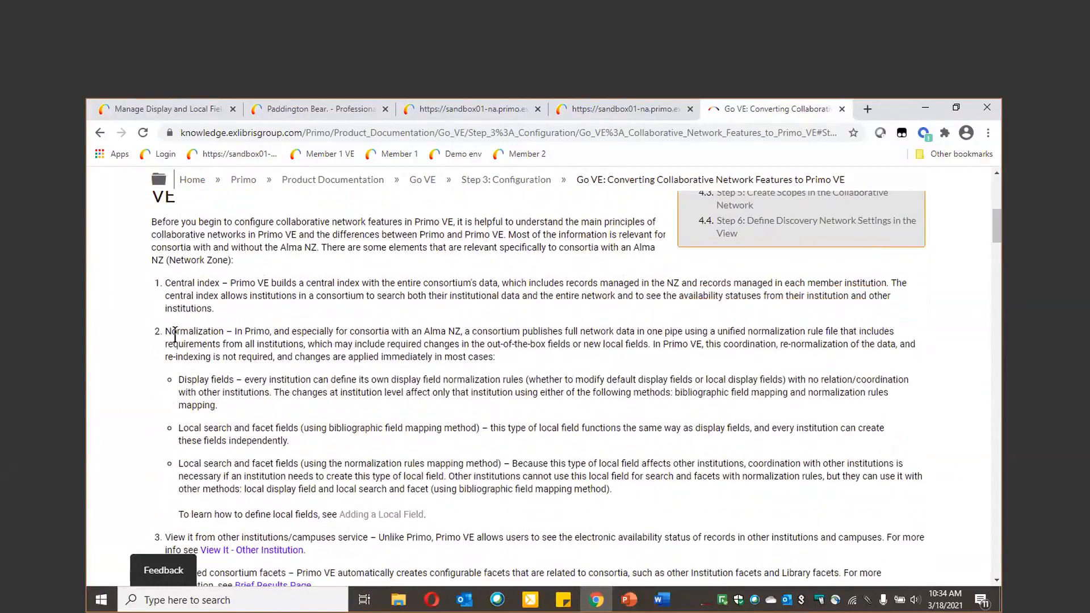
Highlight the Normalization item with its display, search and facet sub-points in the Go VE documentation, then return to the local fields list
shift+click(282, 480)
drag(283, 479, 619, 492)
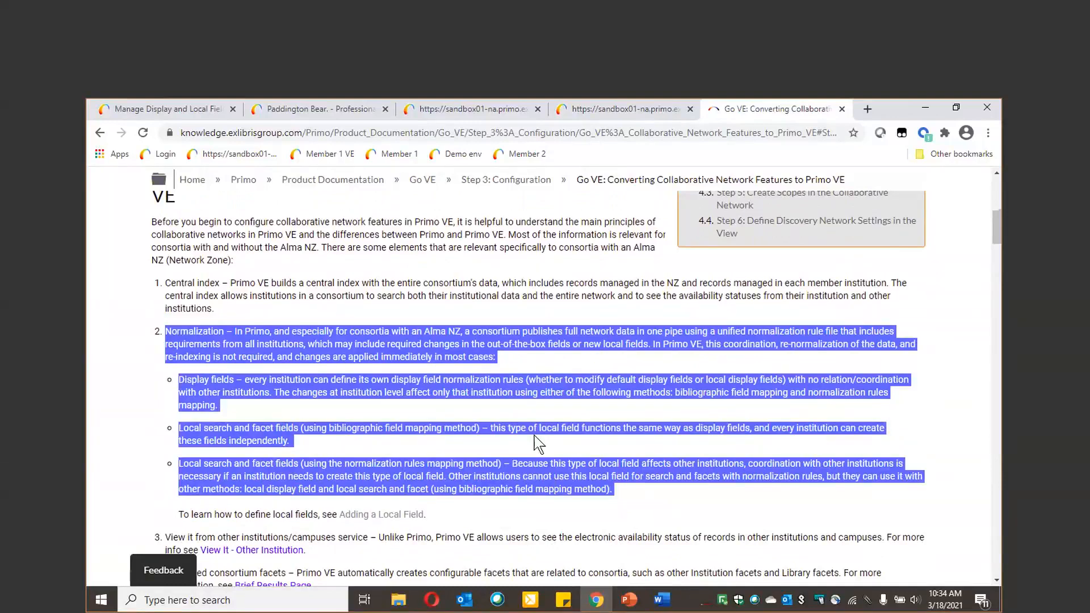
click(148, 110)
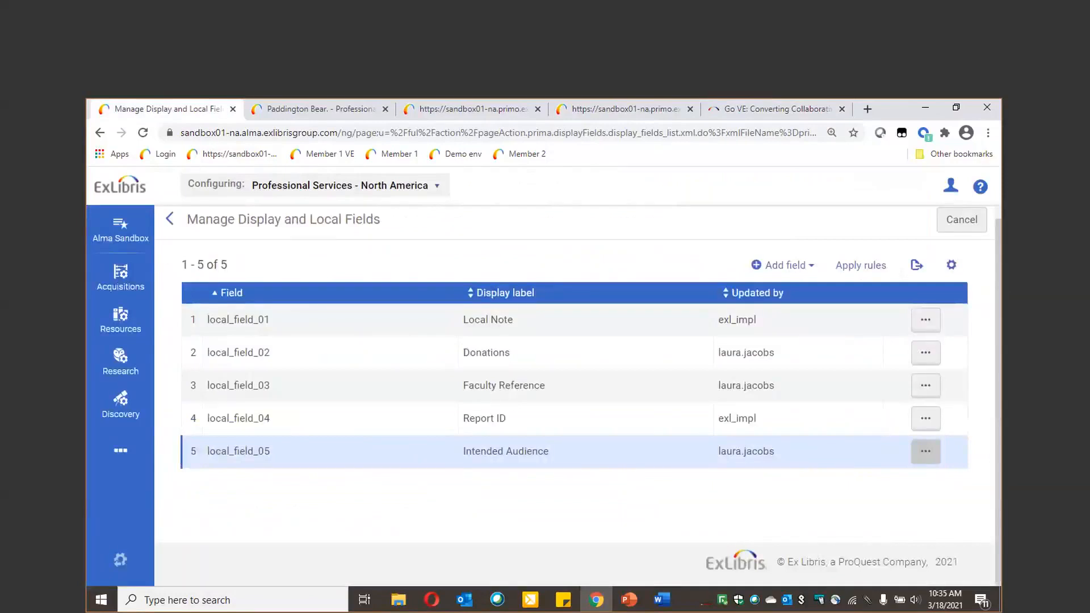
click(629, 600)
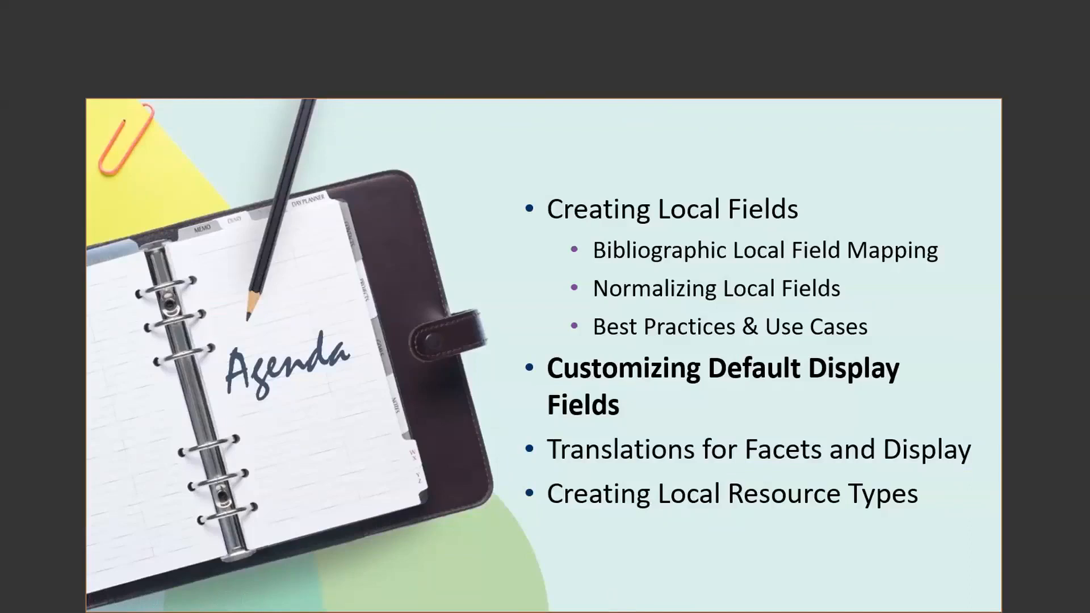
key(Right)
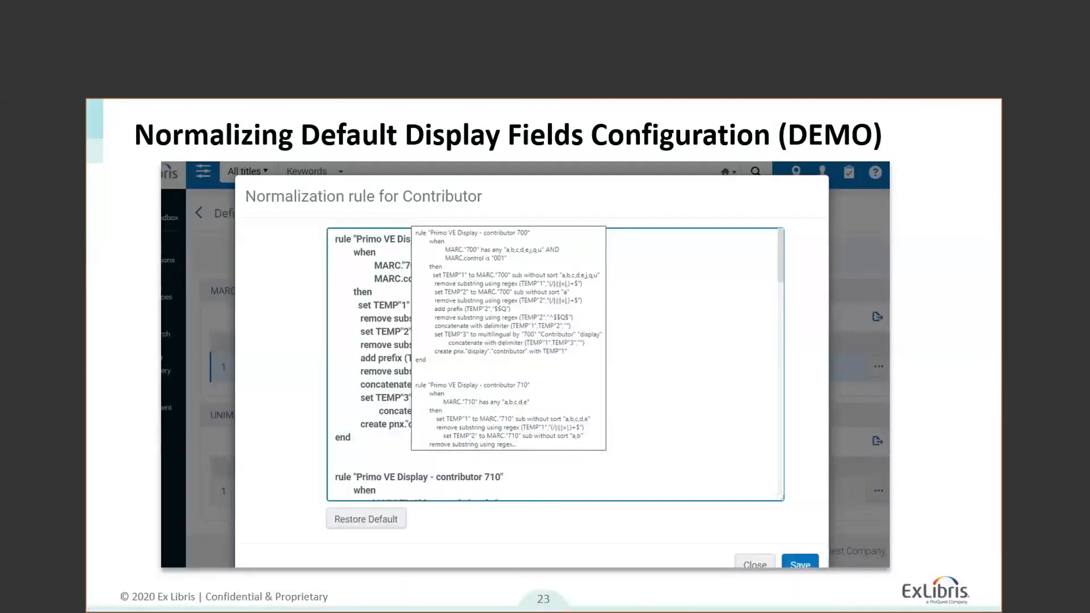
key(Escape)
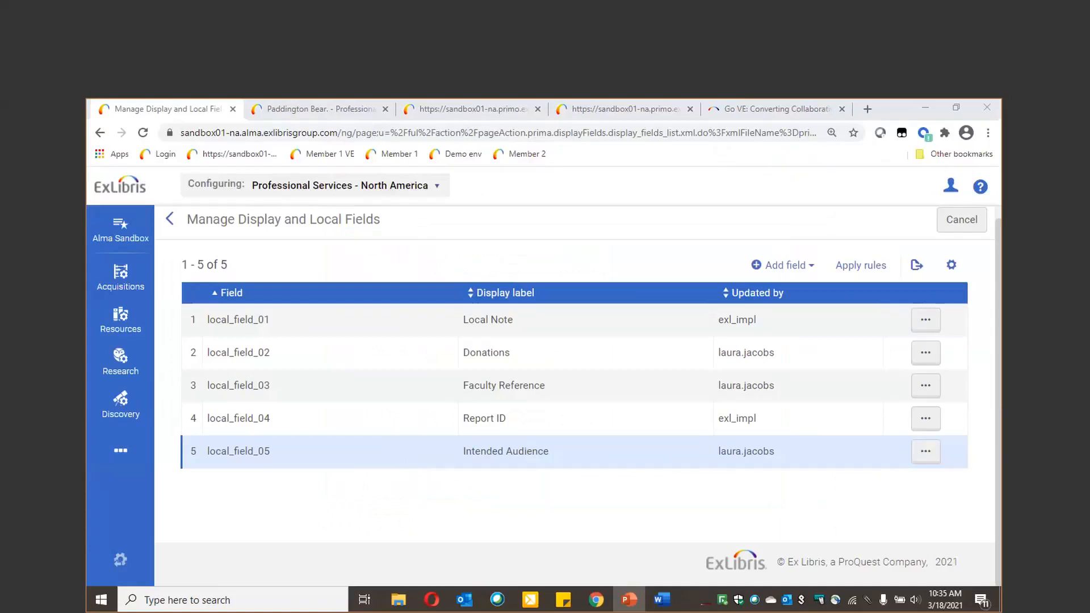
key(alt+Tab)
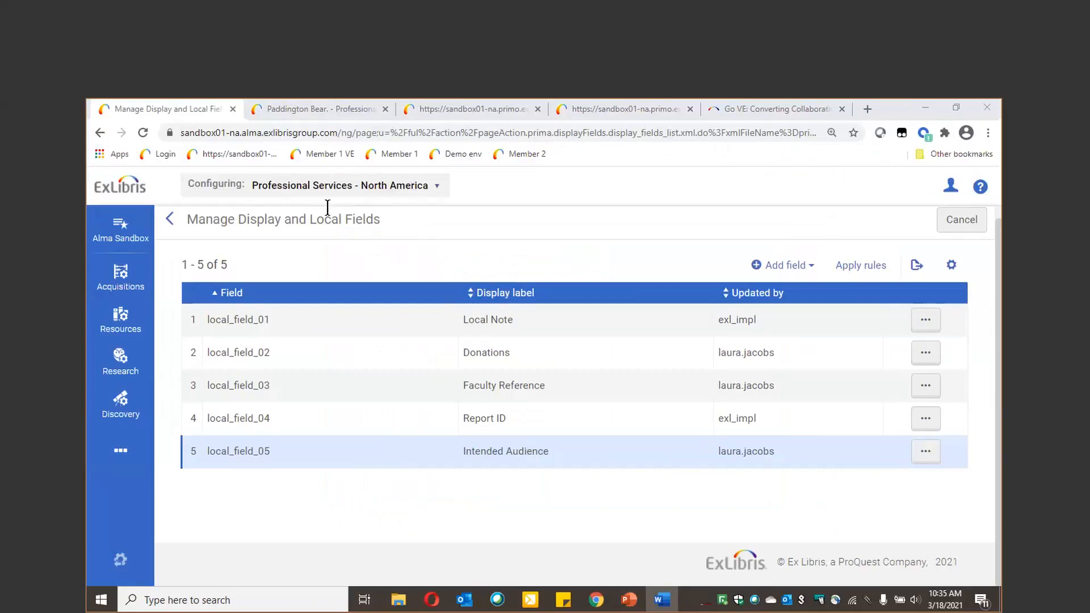
Search the Primo VE Library Catalog for "AI Pro 3" and open the full record of Game AI pro 3
click(318, 109)
scroll(417, 365, up, 7)
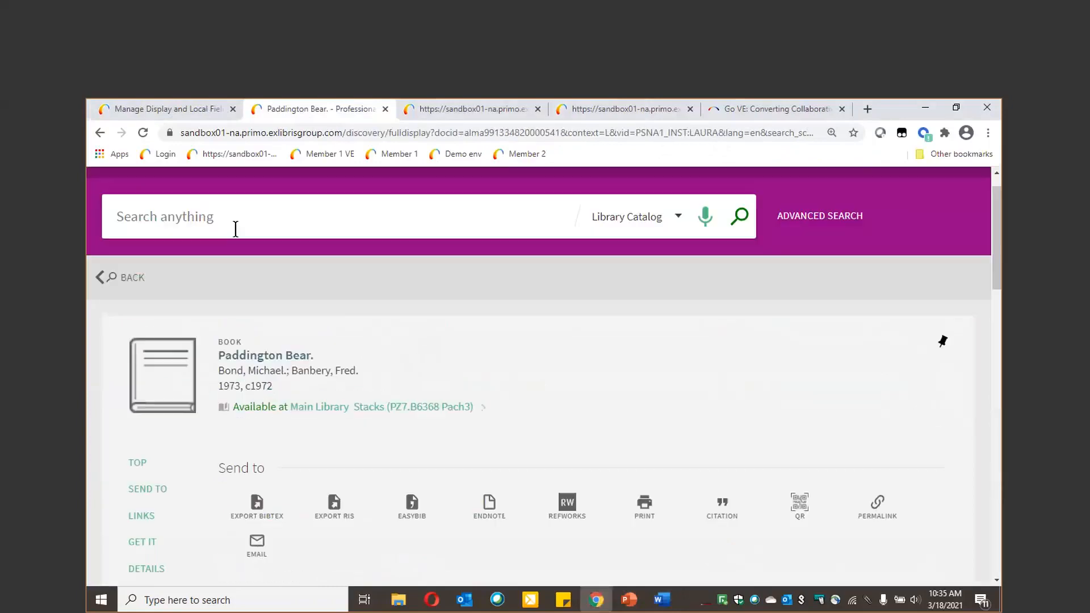
click(226, 218)
text(AI Pro 3)
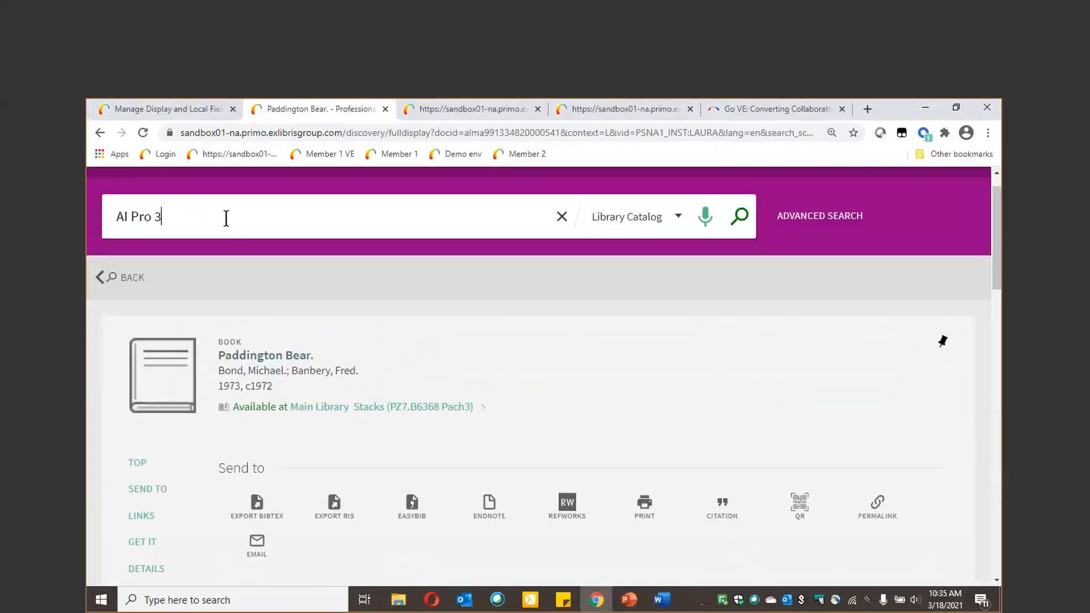
key(Return)
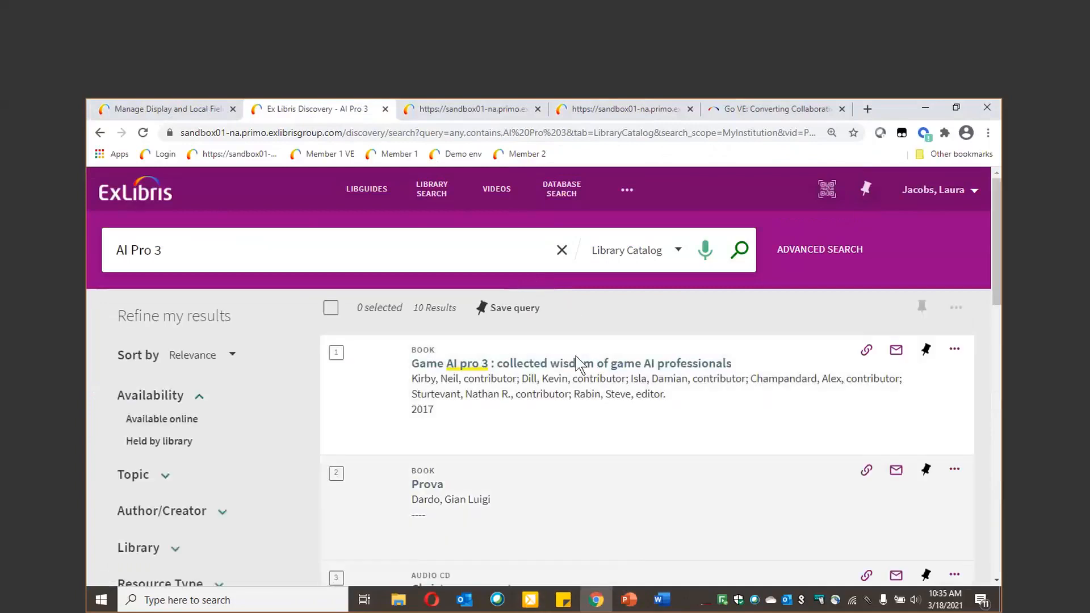
click(593, 364)
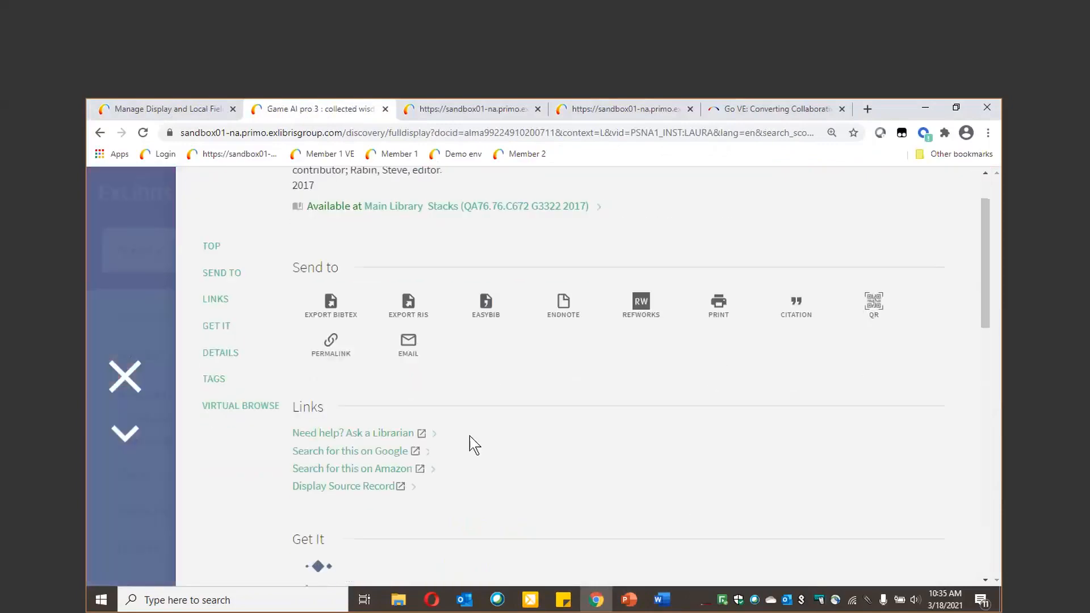
Look over the top sections of the Game AI pro 3 full record and display its source record
scroll(472, 444, down, 1)
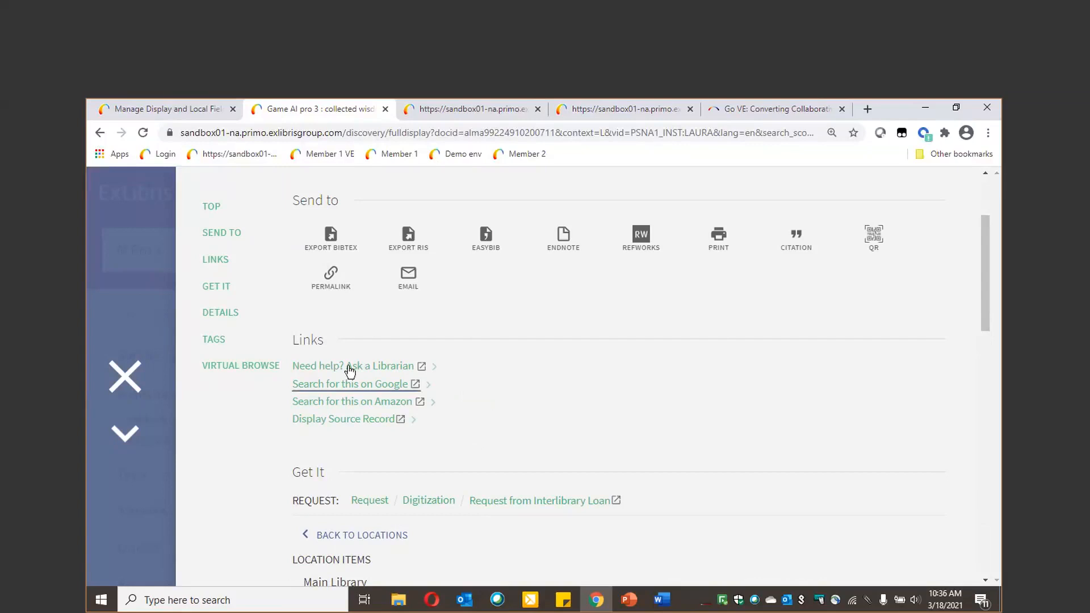
scroll(351, 366, up, 3)
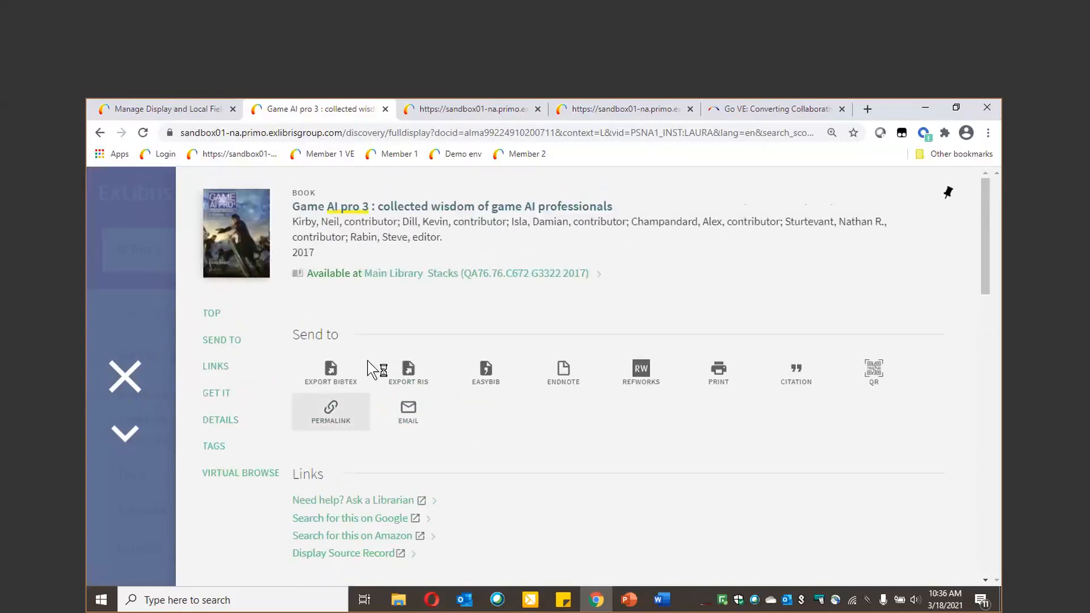
scroll(390, 445, down, 1)
scroll(391, 437, up, 1)
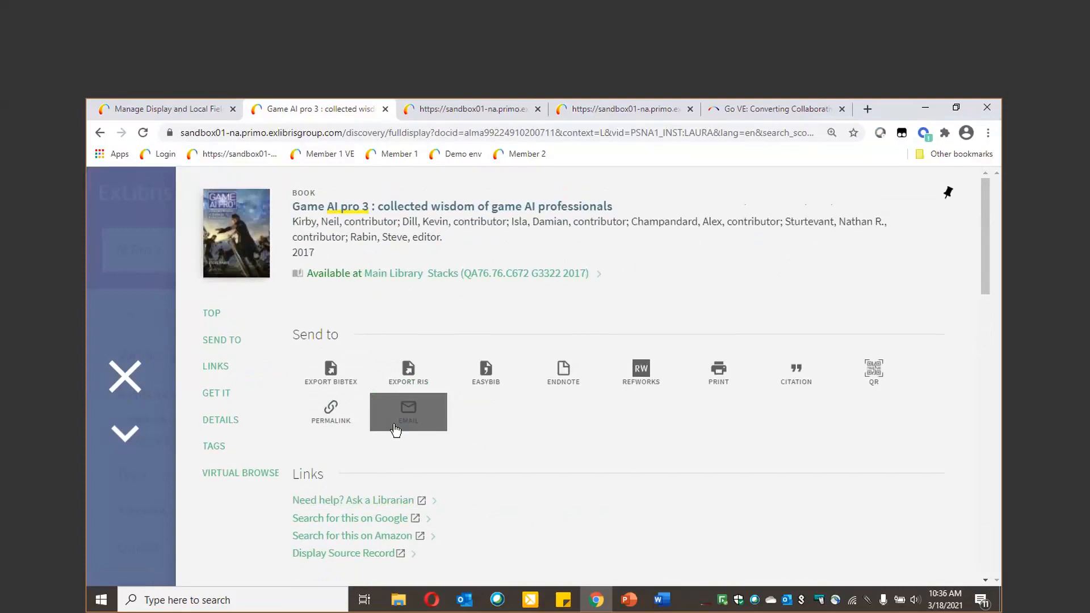
click(331, 351)
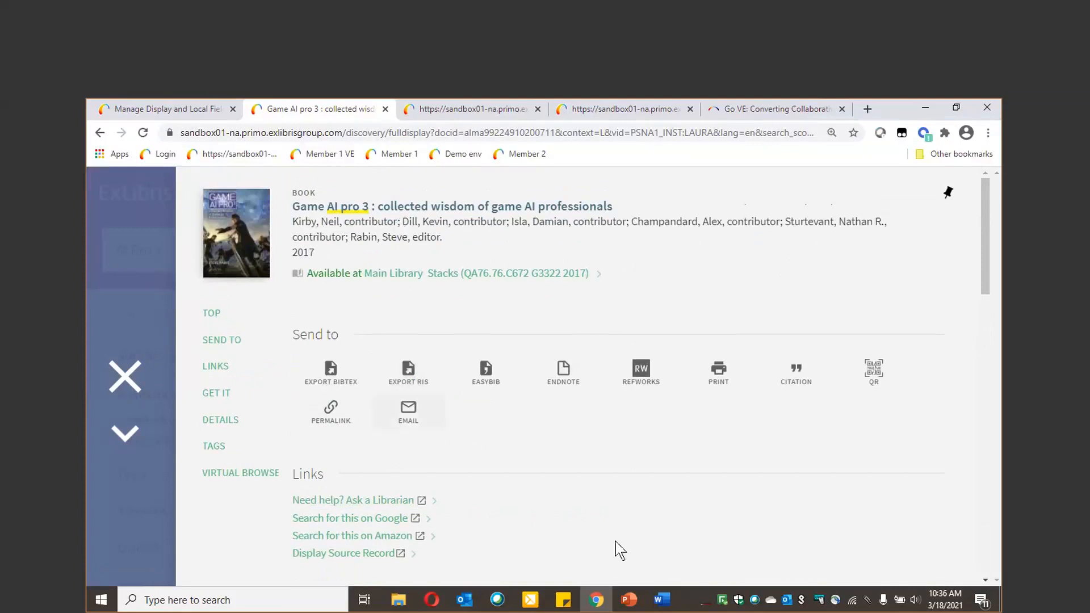
scroll(416, 494, down, 1)
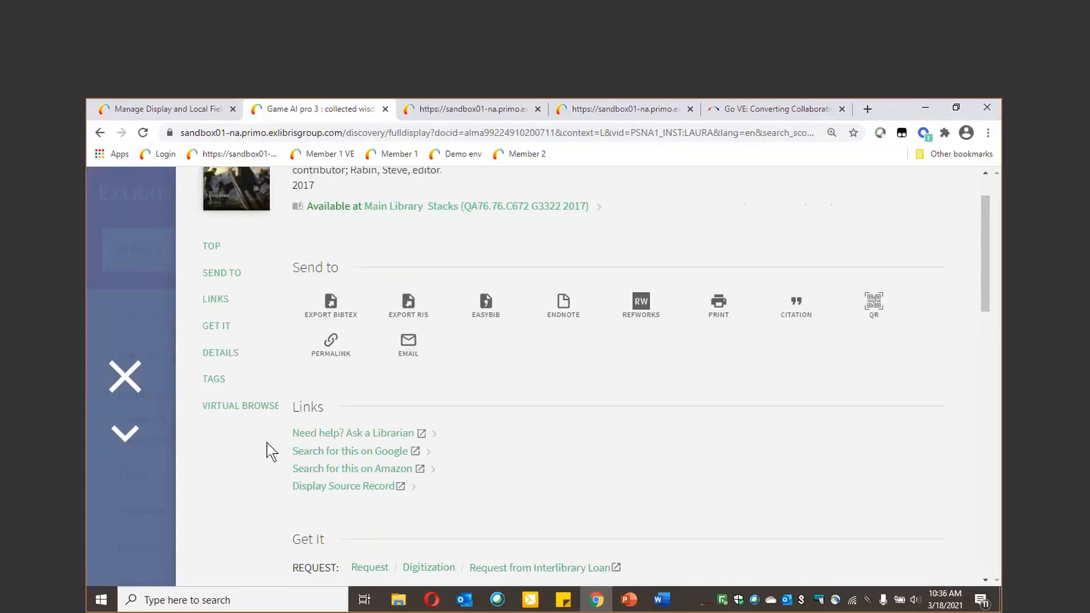
scroll(535, 488, down, 1)
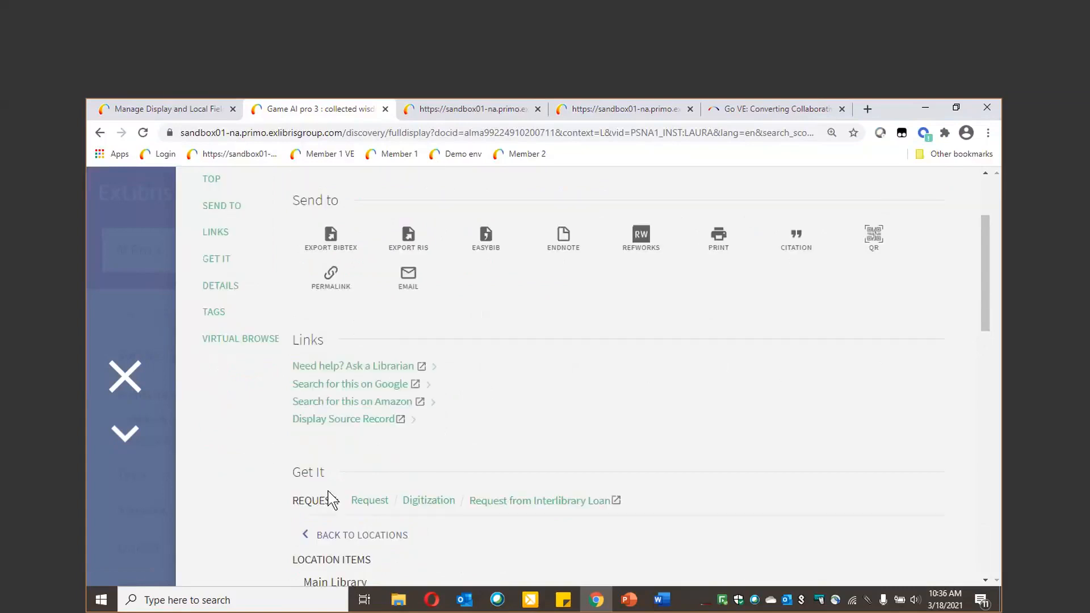
scroll(636, 529, down, 2)
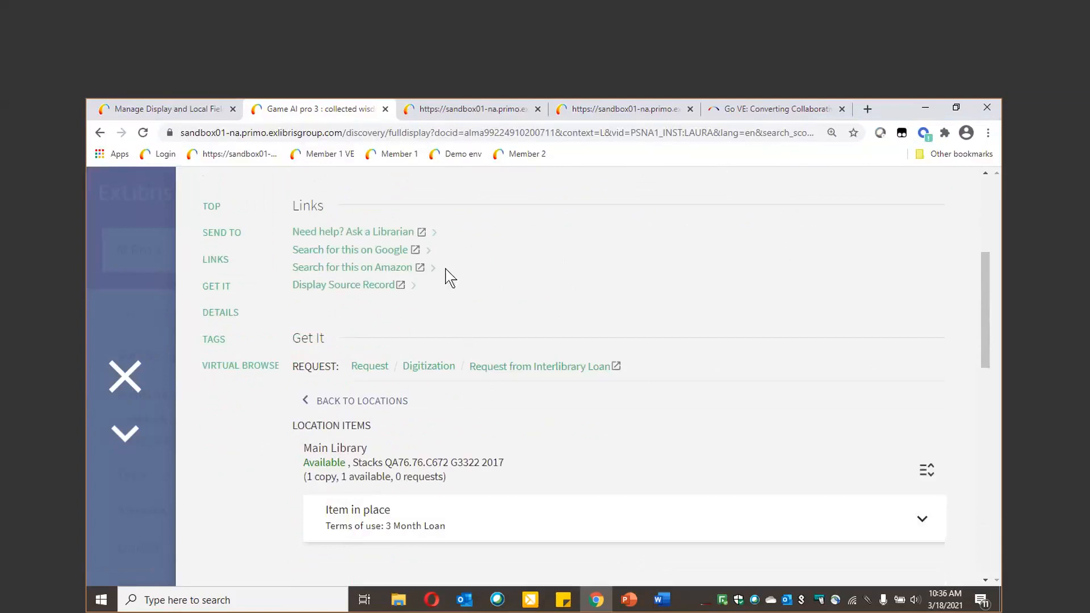
scroll(369, 355, up, 1)
click(368, 352)
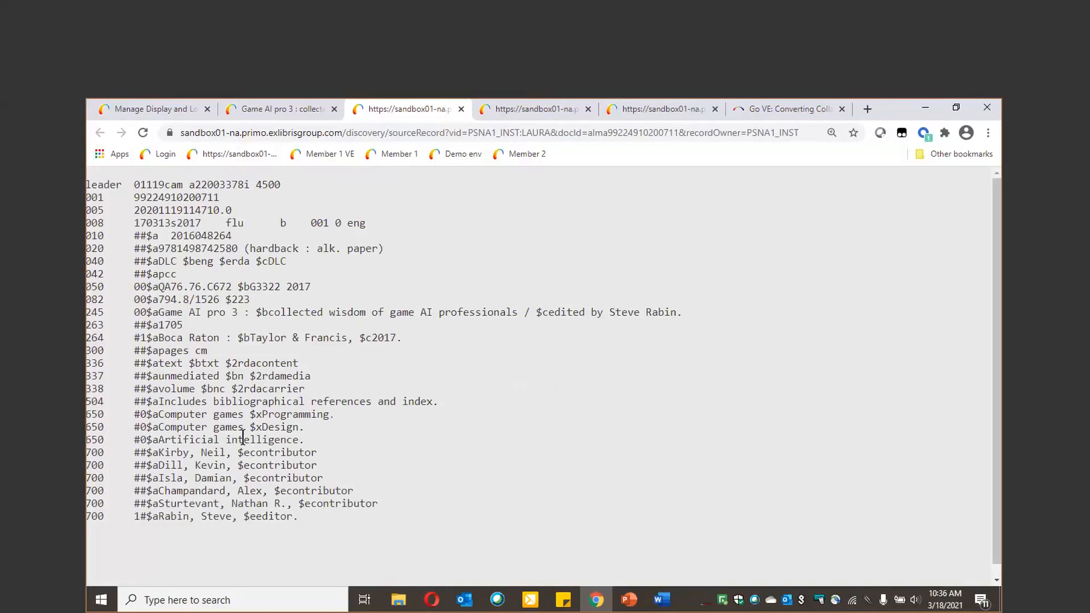
Return to the Game AI pro 3 full record and examine the creator entries in its Details section
click(287, 111)
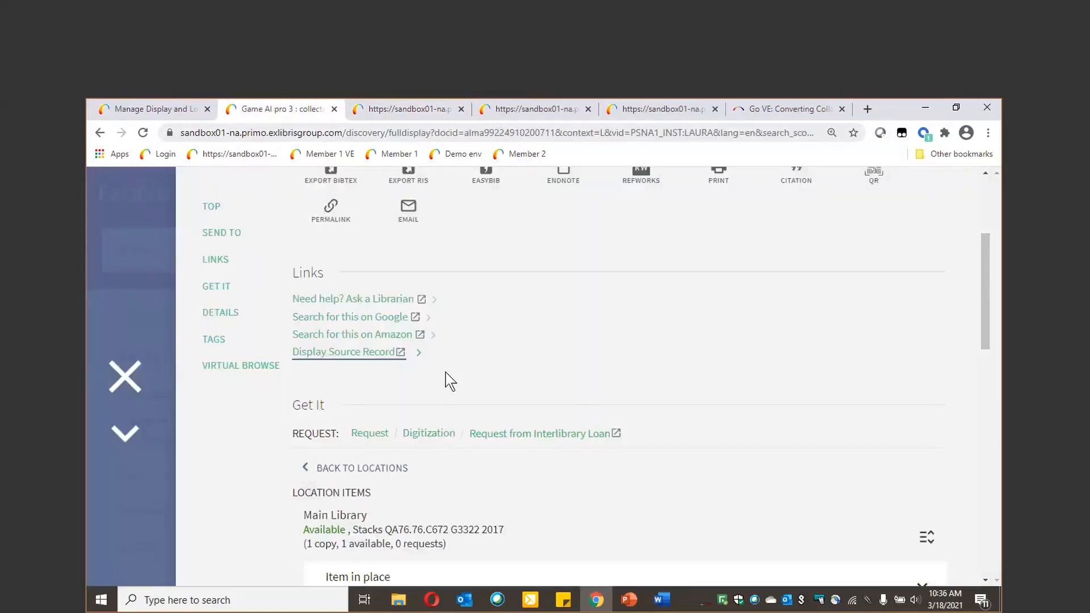
scroll(446, 378, down, 5)
scroll(445, 377, down, 1)
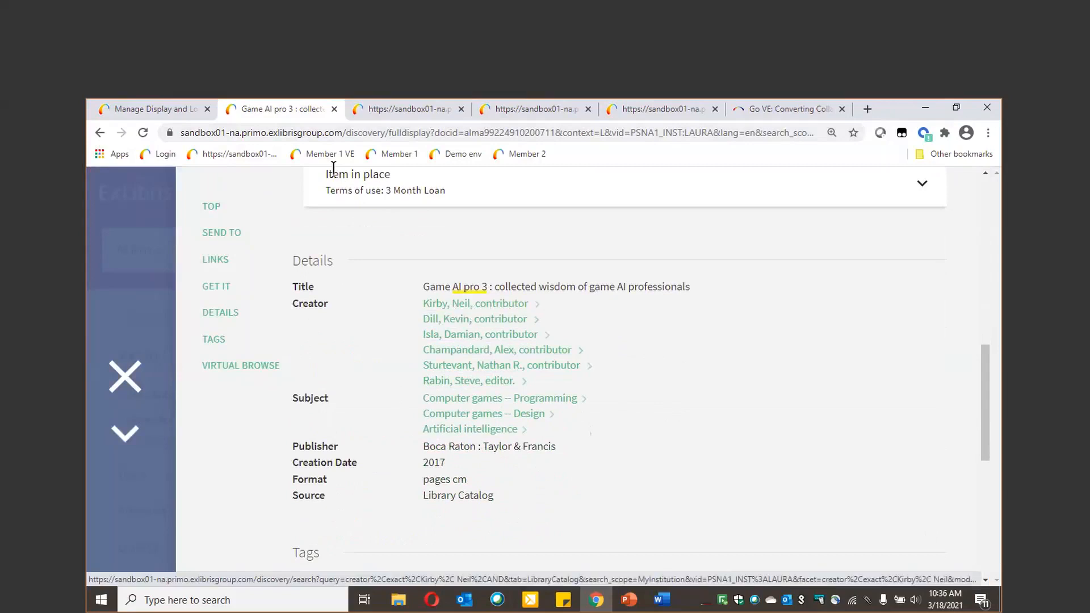
Highlight the $e contributor subfield of the first 700 field in the source record, then return to the full record
click(369, 116)
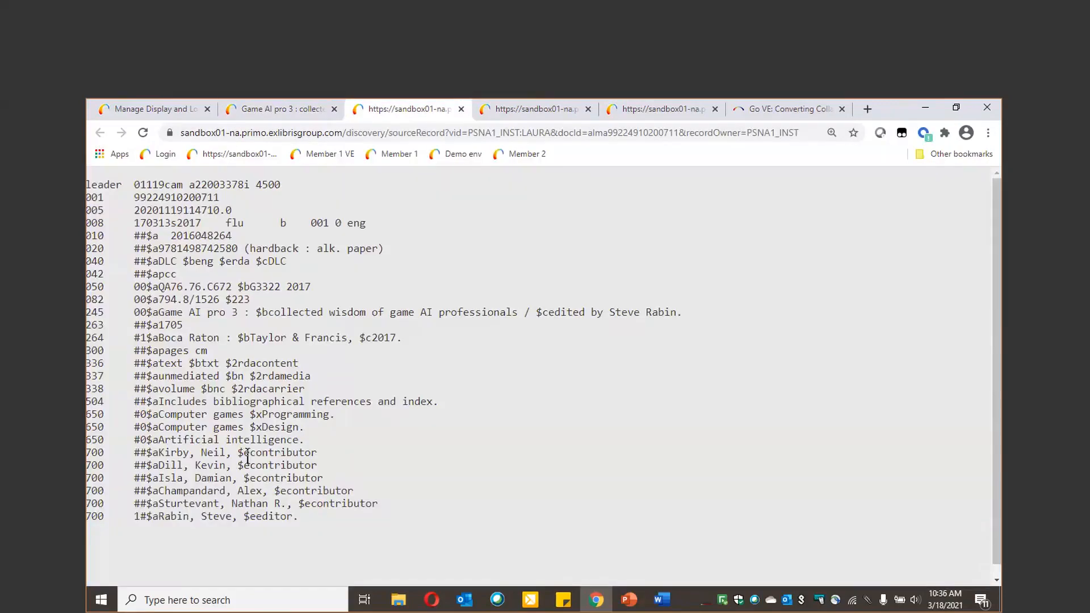
drag(250, 452, 340, 454)
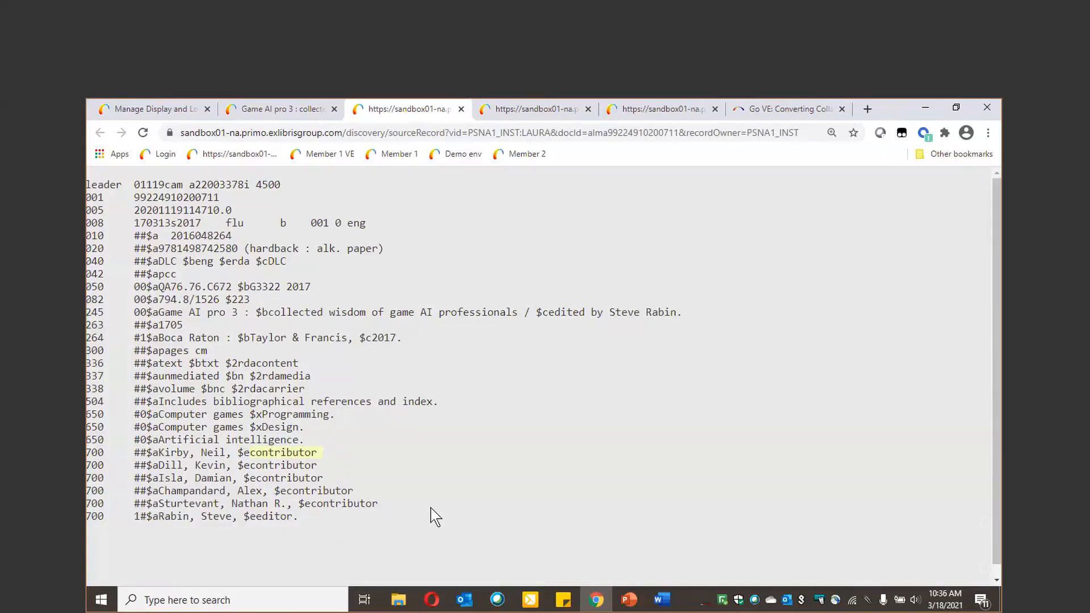
click(241, 453)
drag(241, 453, 317, 453)
click(254, 113)
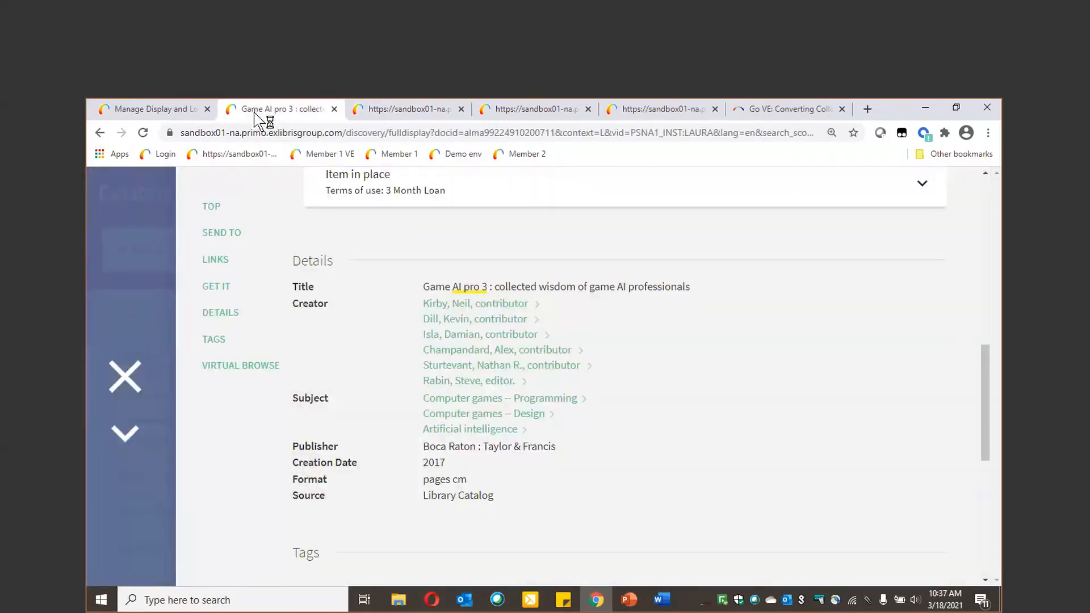
Switch to Alma, reopen the discovery display and local fields configuration, and start adding a display field
click(173, 112)
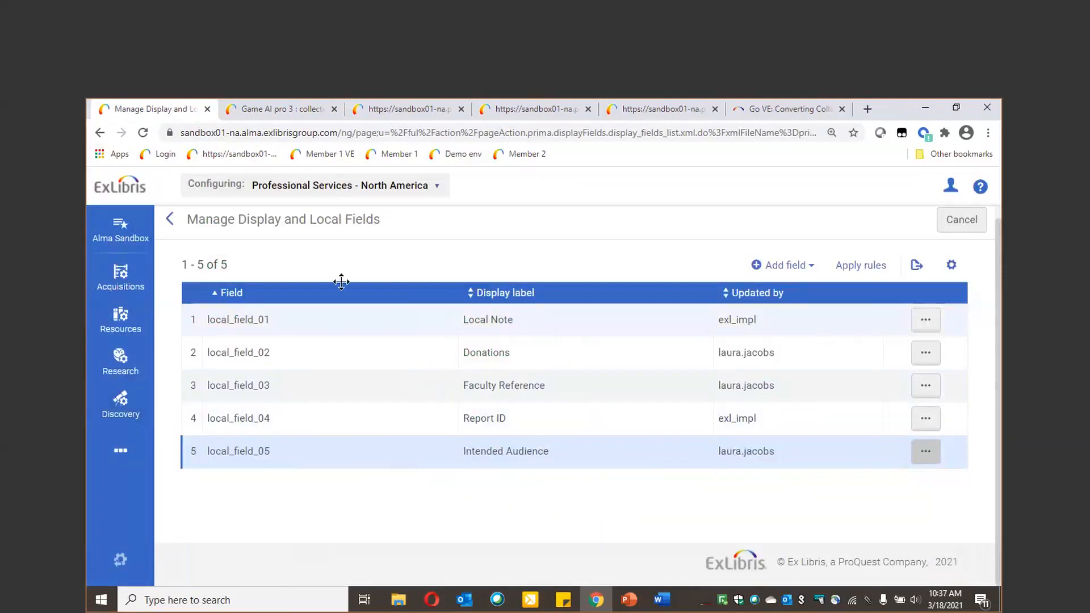
click(126, 400)
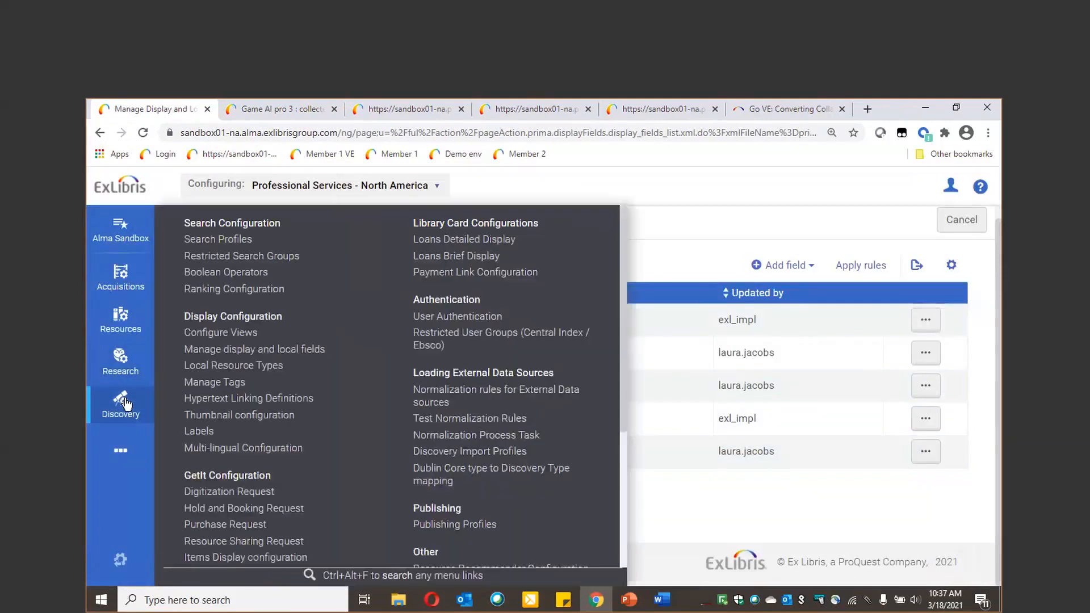
click(260, 353)
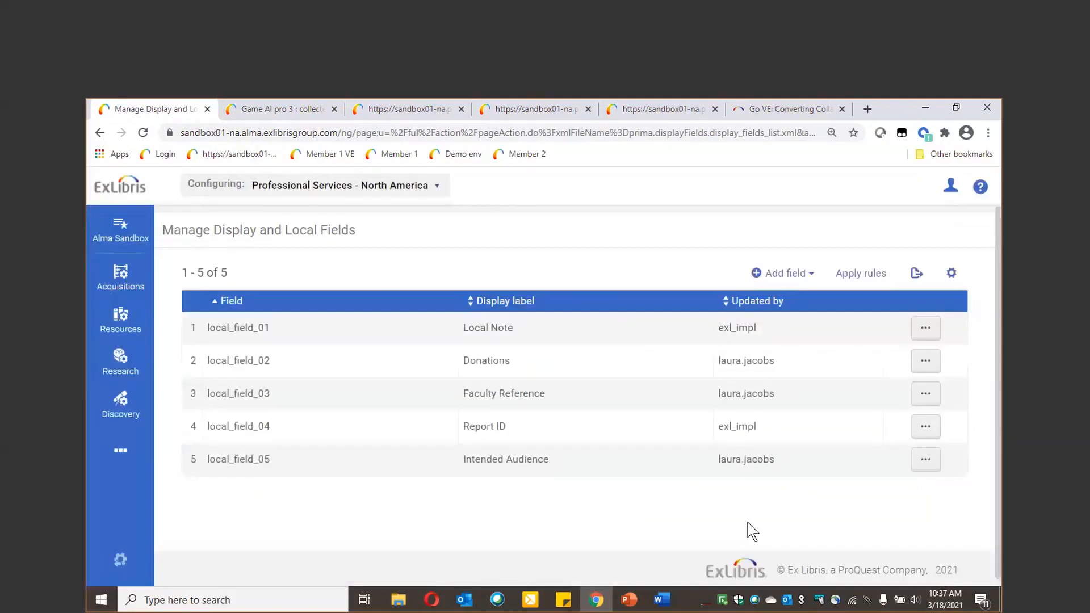
click(784, 274)
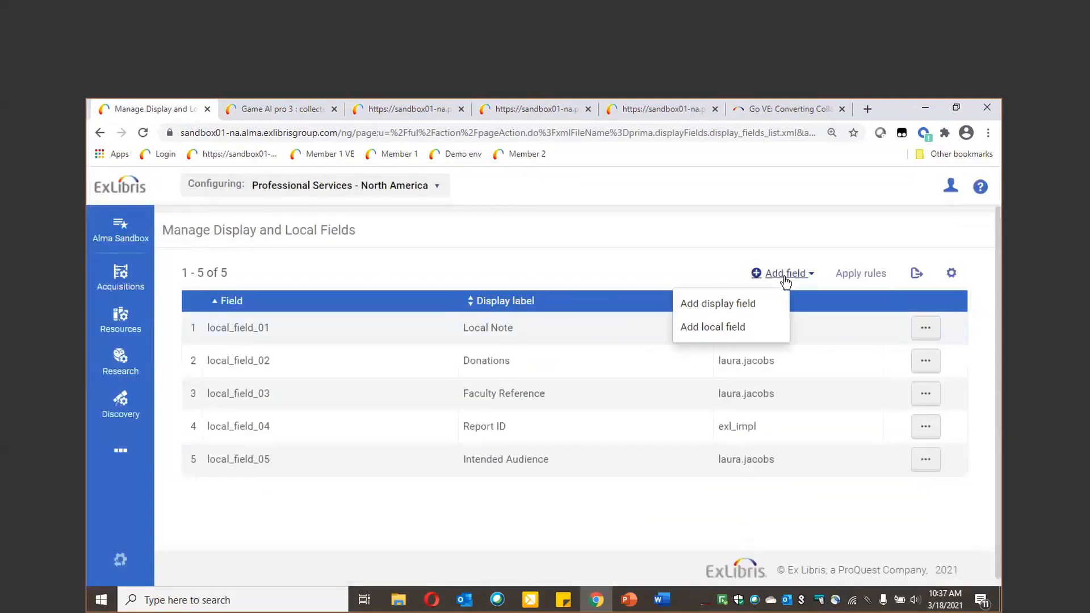
click(723, 307)
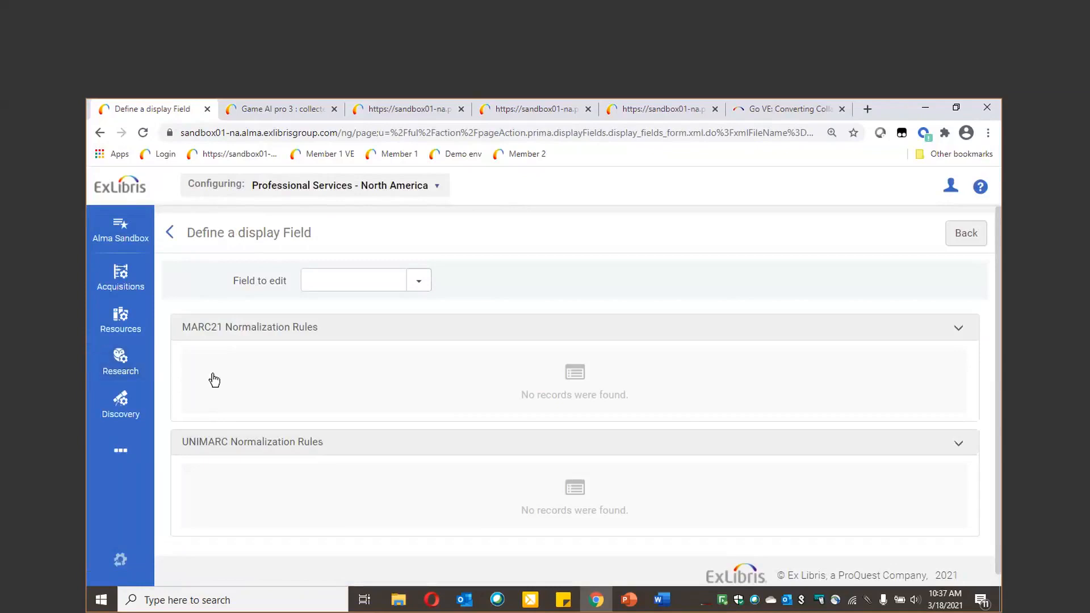
Look through the available display fields and choose Contributor as the field to edit
click(416, 282)
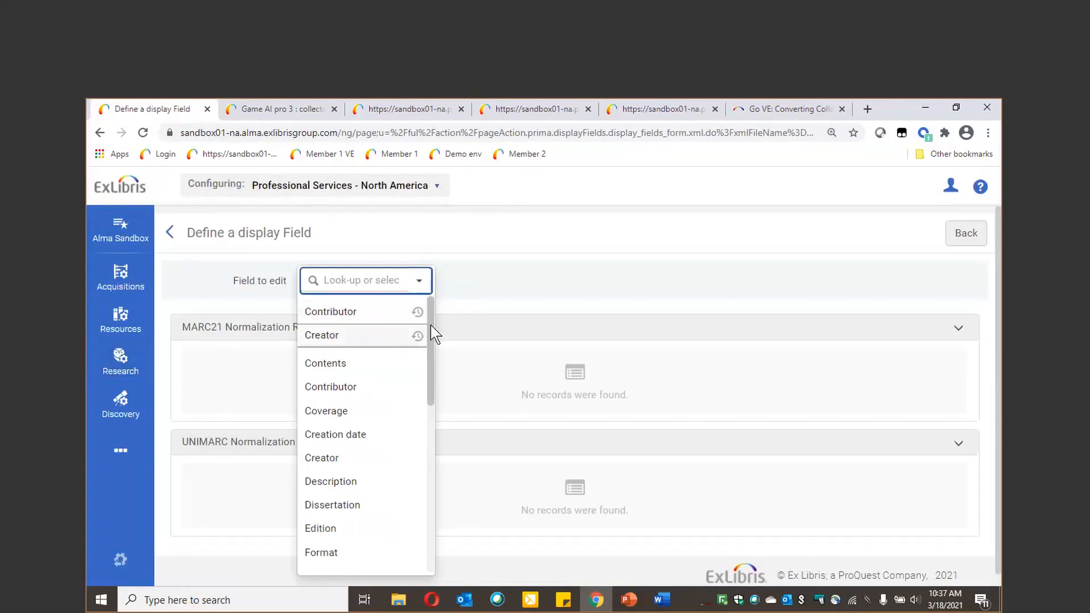
scroll(429, 335, down, 3)
drag(418, 364, 441, 336)
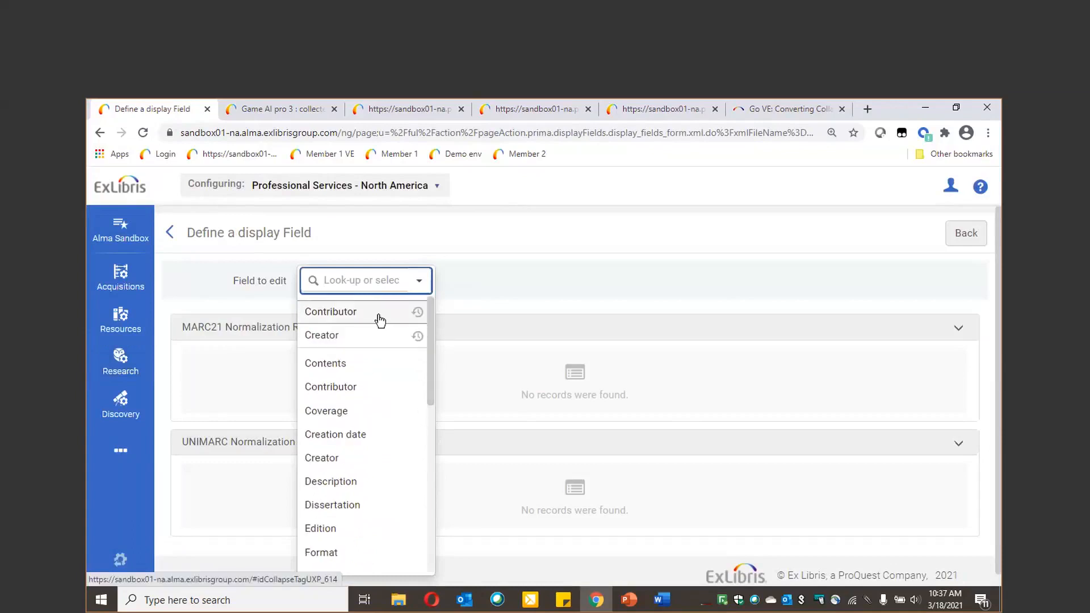
click(380, 314)
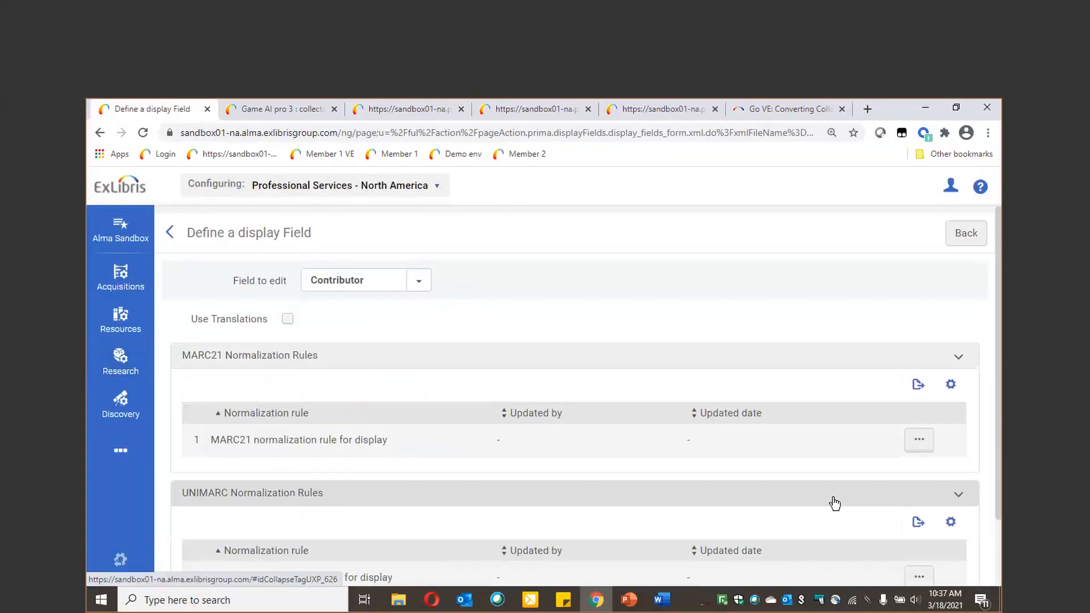
Remove subfield e from the condition and TEMP"1" line of the contributor 700 rule in the MARC21 display normalization rule, and save it
scroll(687, 502, down, 1)
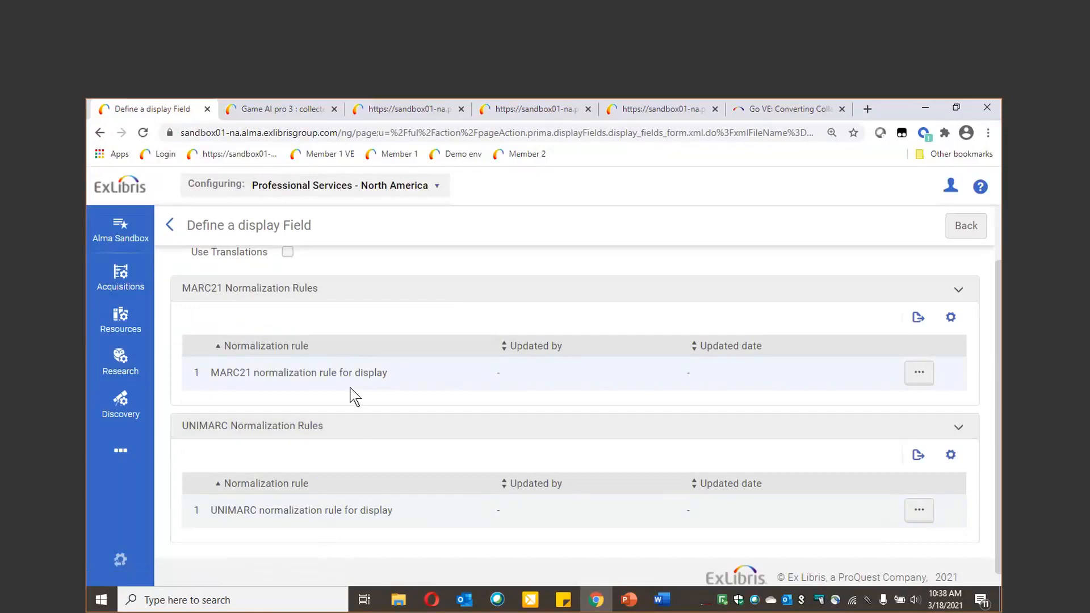
click(916, 373)
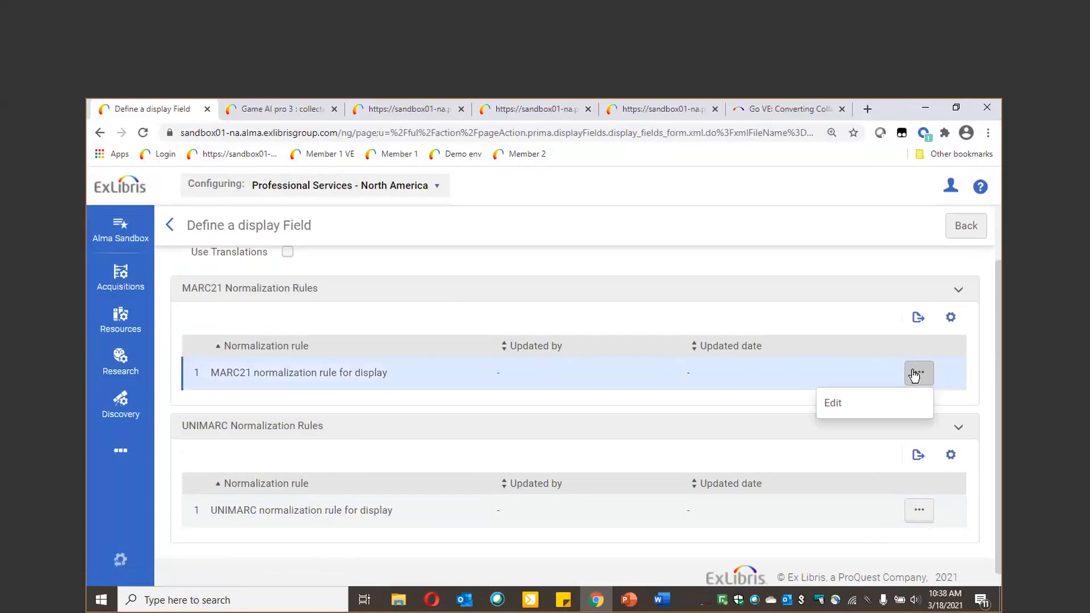
click(897, 404)
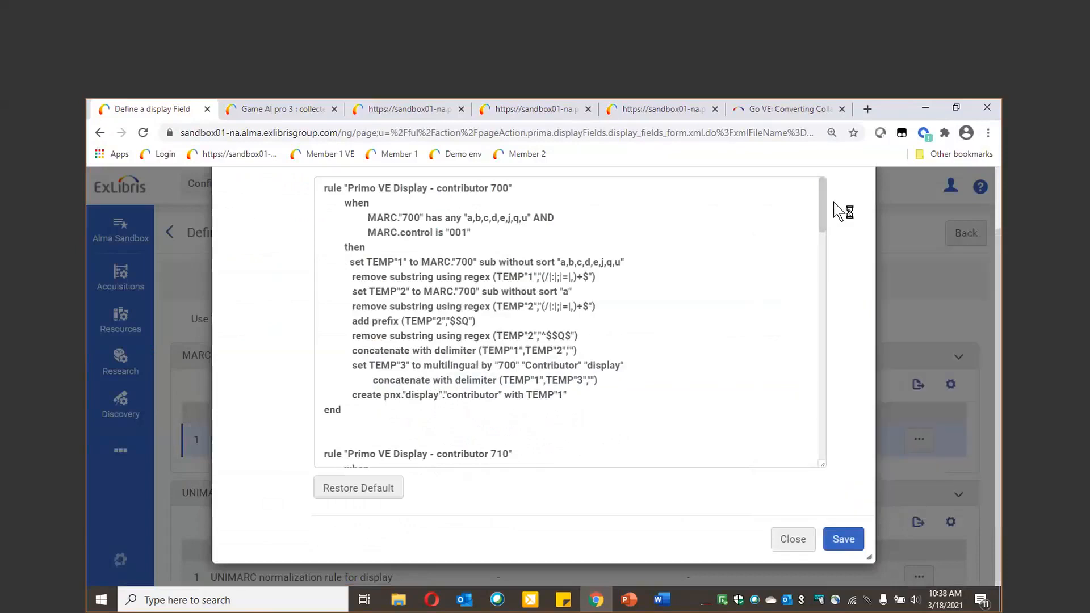
mouse_move(822, 194)
mouse_down()
mouse_move(843, 287)
mouse_move(844, 231)
mouse_move(820, 190)
mouse_up()
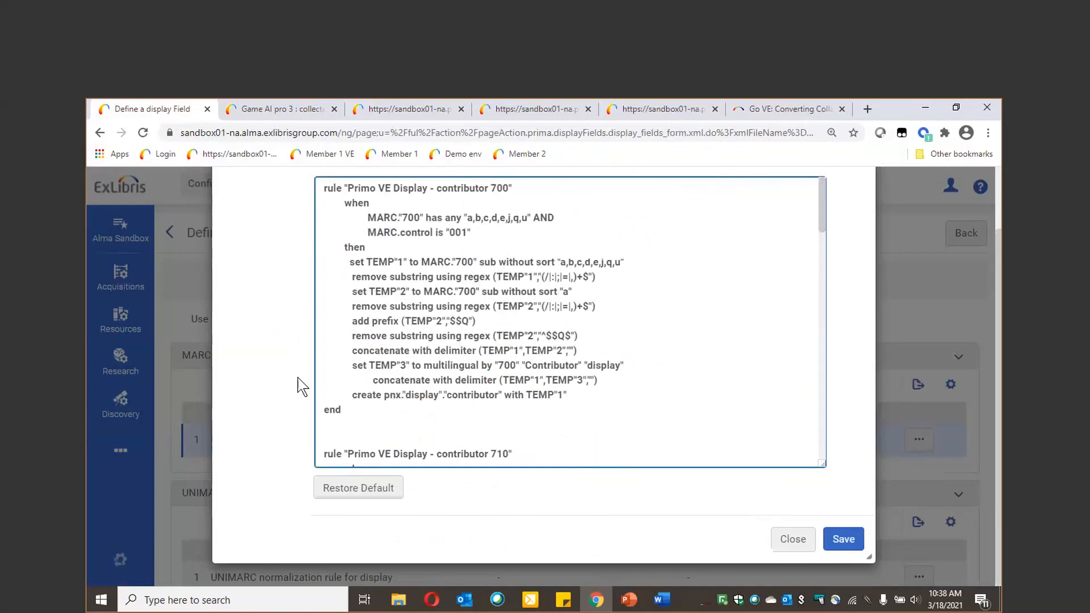
click(509, 224)
key(BackSpace)
key(BackSpace)
click(602, 264)
key(BackSpace)
key(BackSpace)
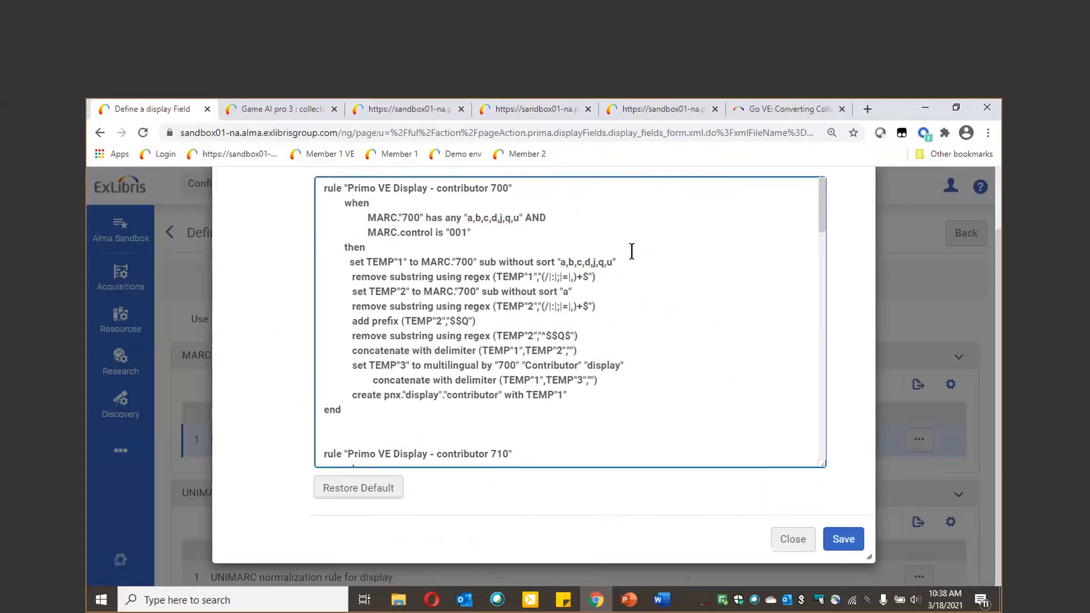
click(853, 544)
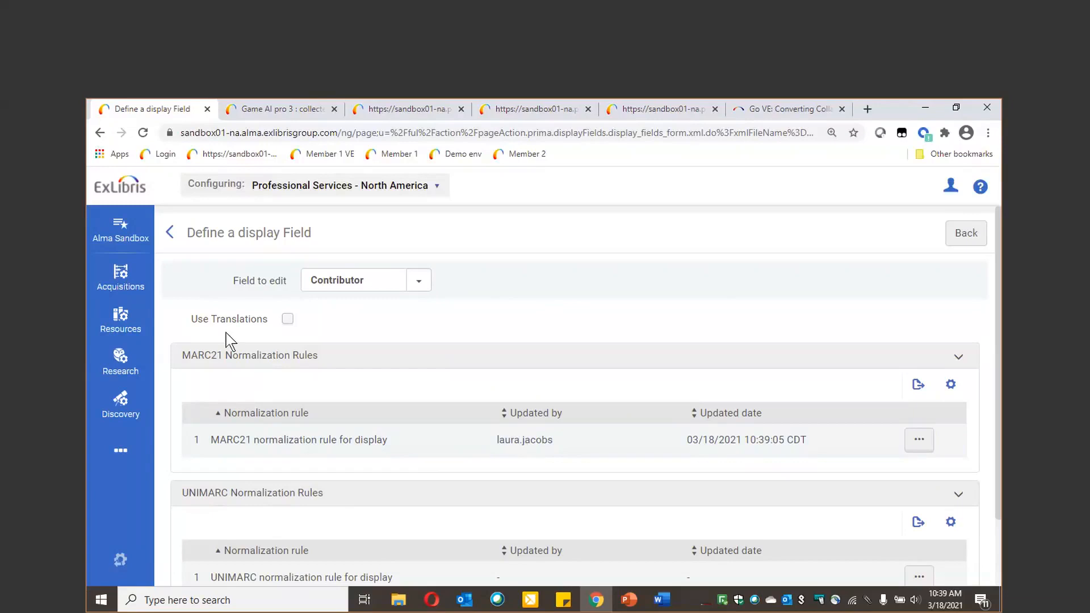
Return to the display and local fields list, apply the rules, and dismiss the notification
click(169, 232)
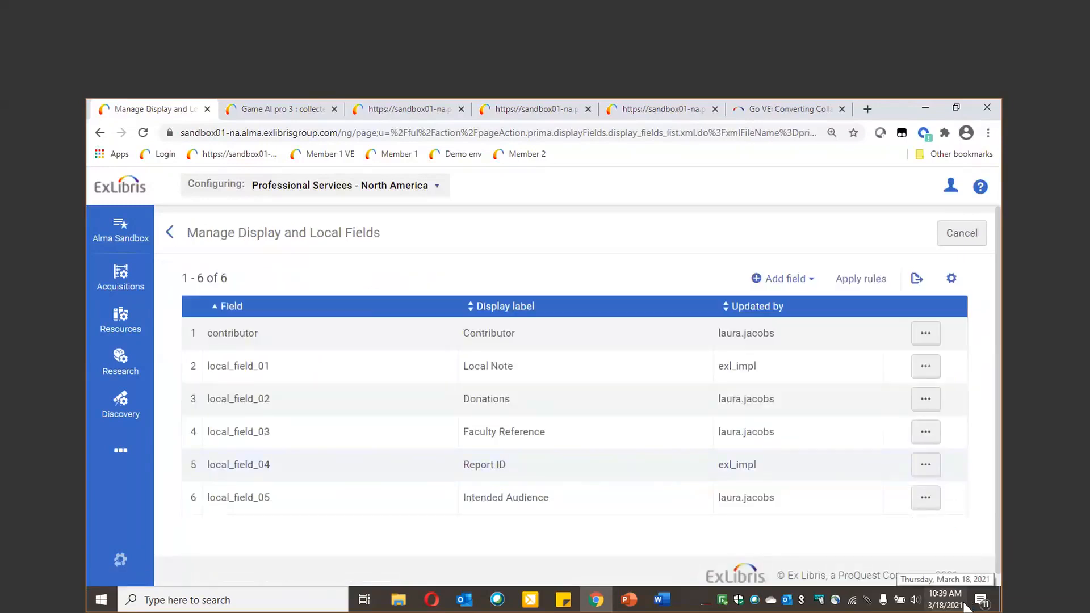
click(861, 281)
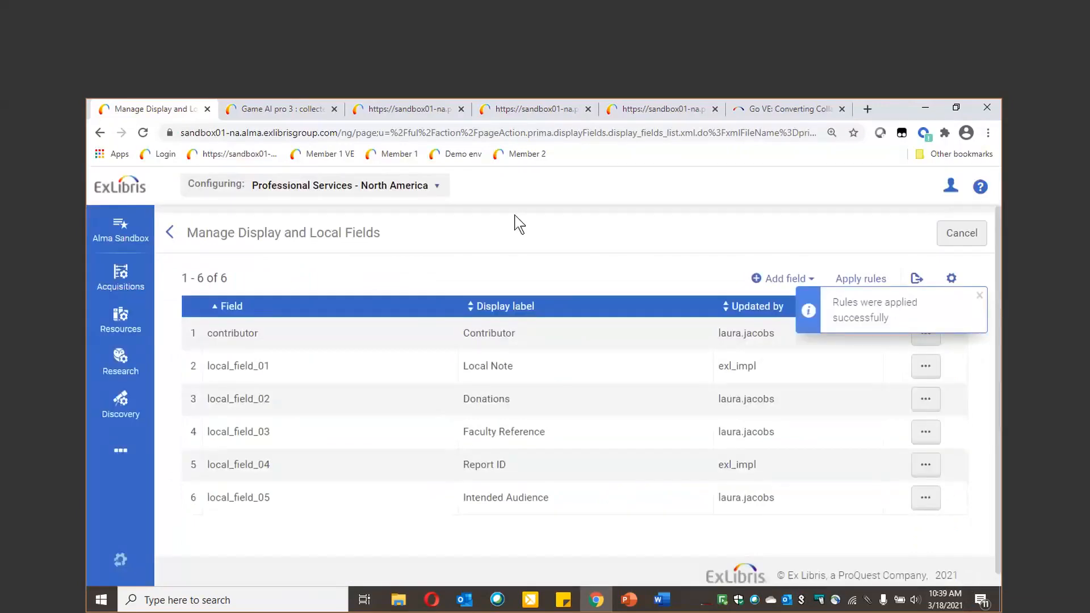
click(980, 295)
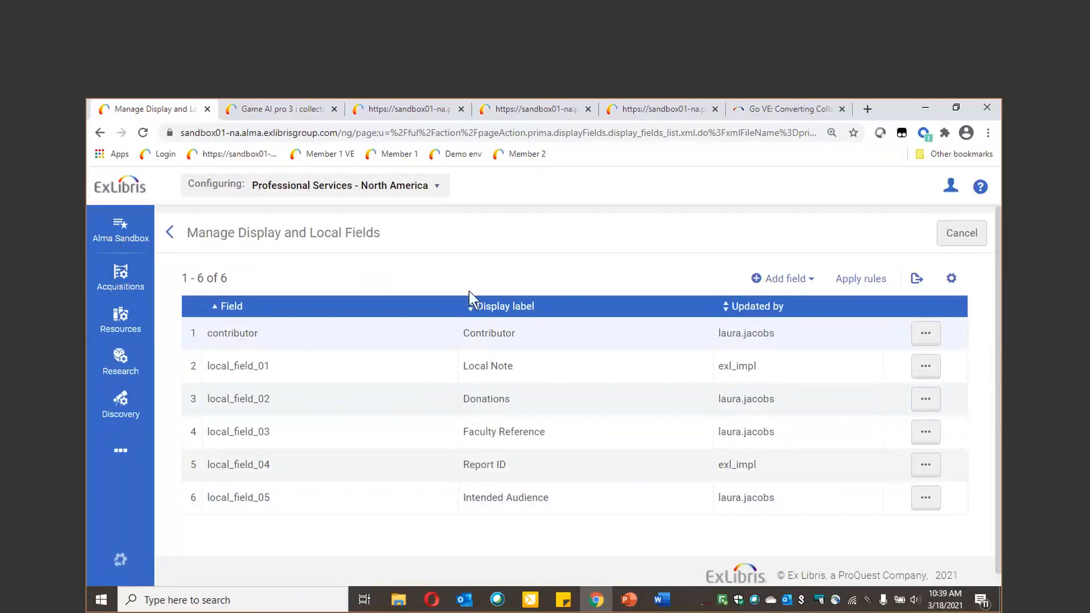
Reload the Game AI pro 3 record in Primo VE and check the creator names in its Details section and header
click(273, 114)
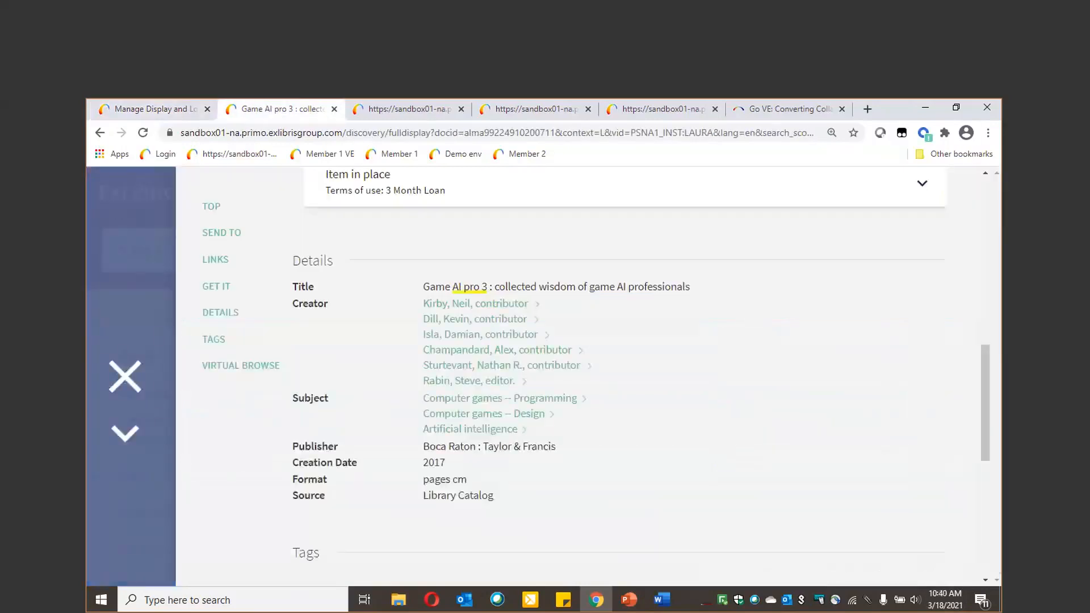
click(143, 132)
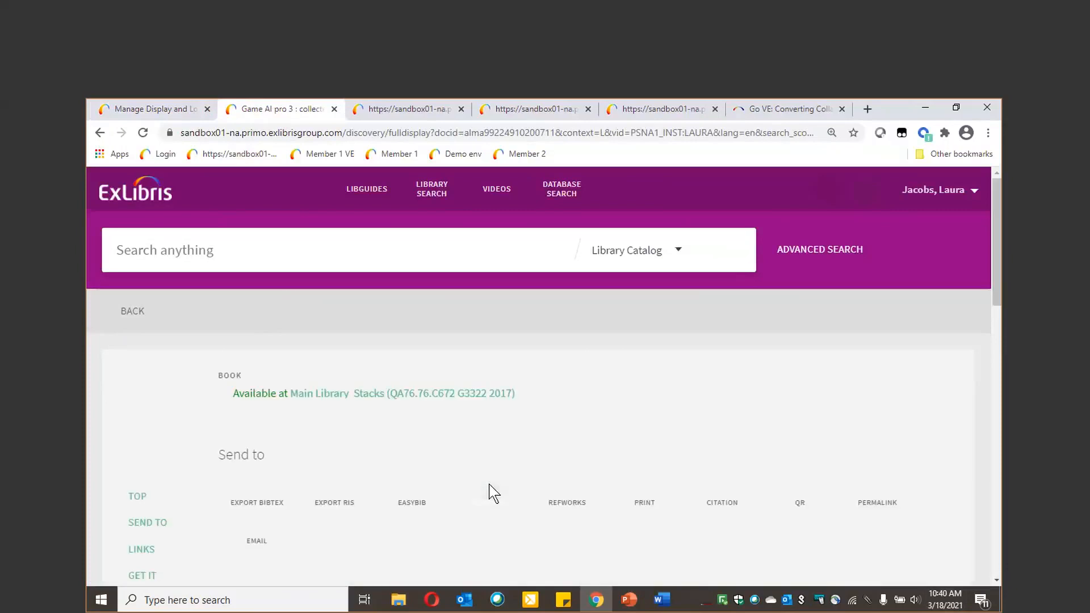
scroll(494, 493, down, 6)
scroll(499, 493, down, 3)
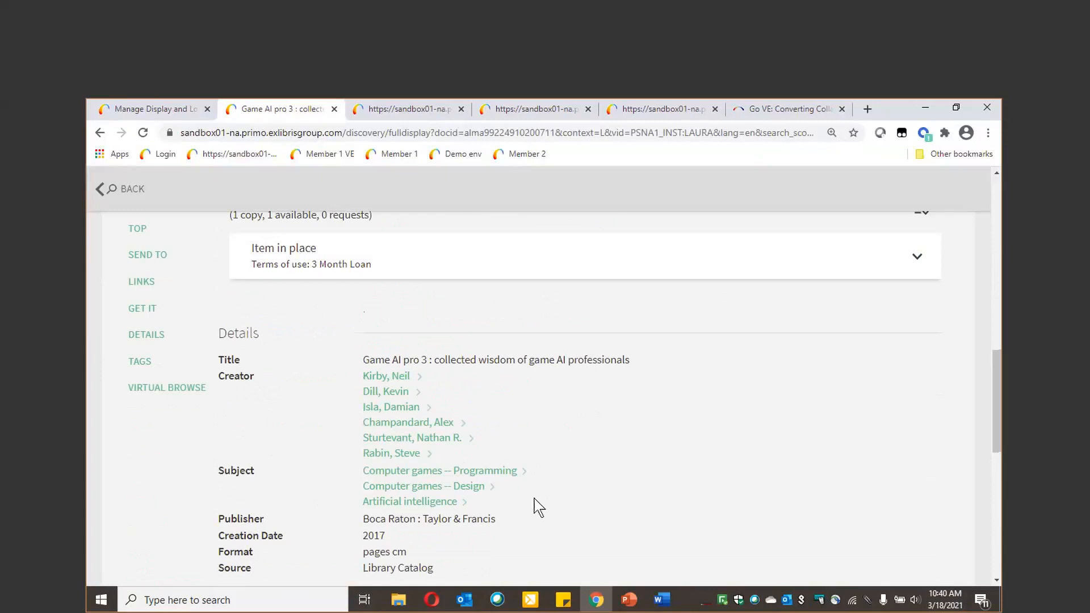
scroll(538, 507, up, 10)
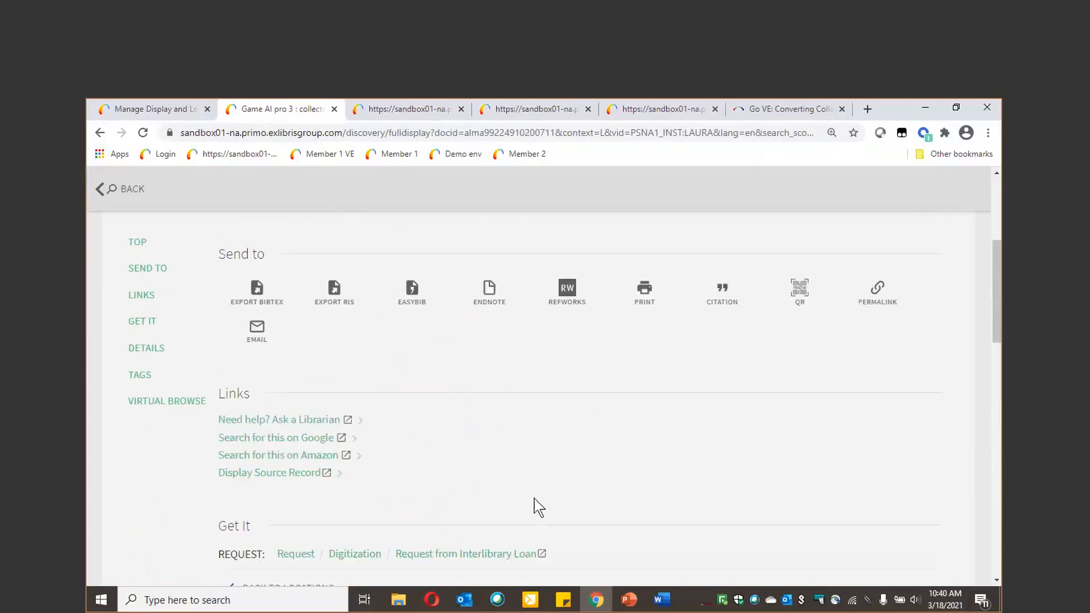
scroll(538, 507, up, 5)
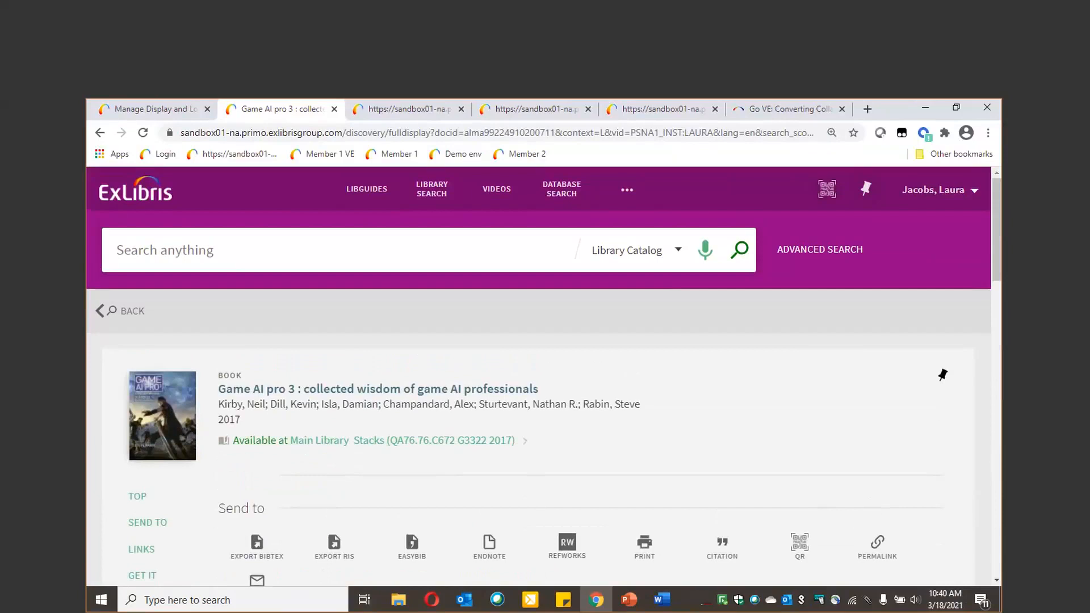
Switch to the PowerPoint presentation, show the agenda slide, and return to the browser
key(alt+Tab)
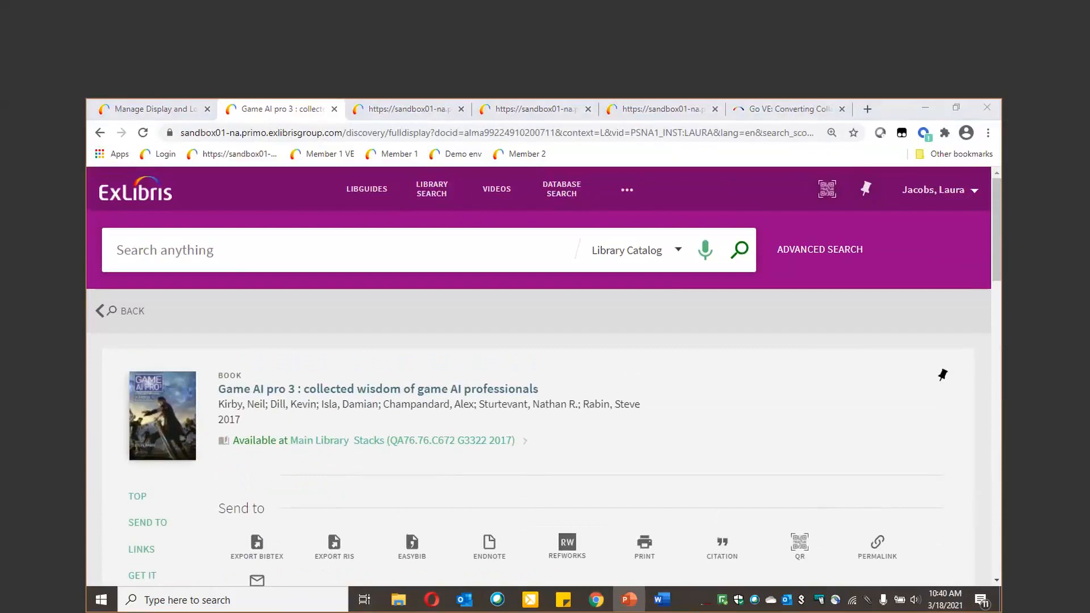
key(shift+F5)
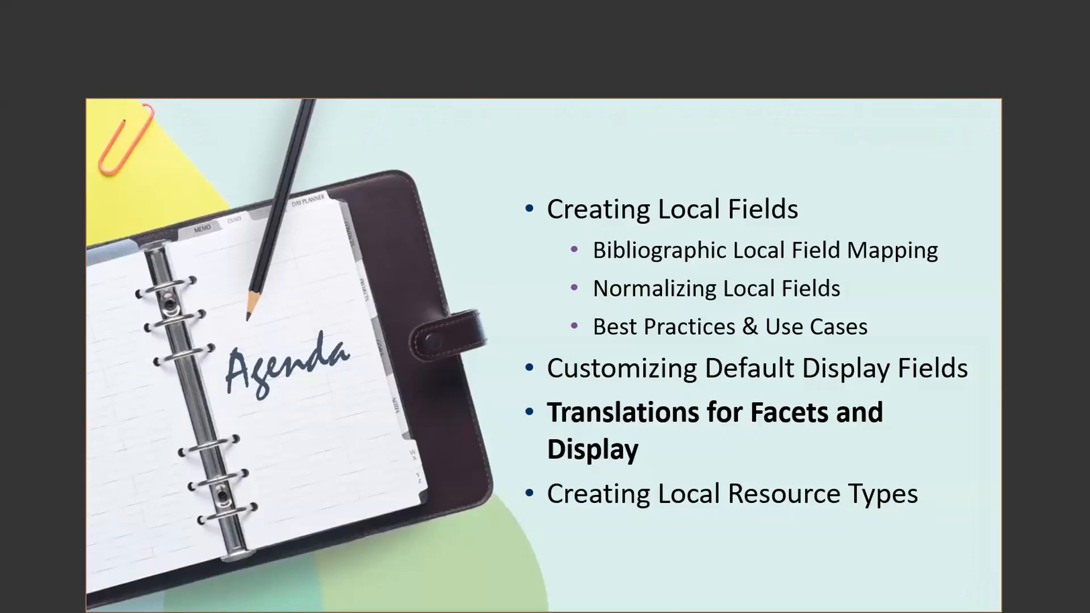
key(Escape)
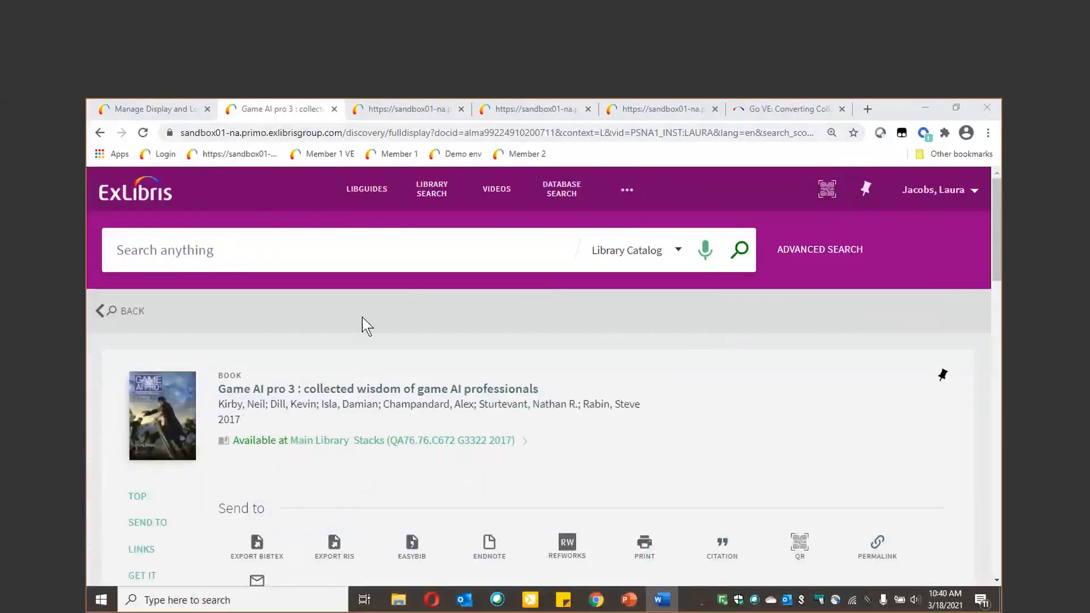
Search the Library Catalog for The Peace Conference and open the 1919 book record with that title
click(287, 250)
text(The Peace Ceo)
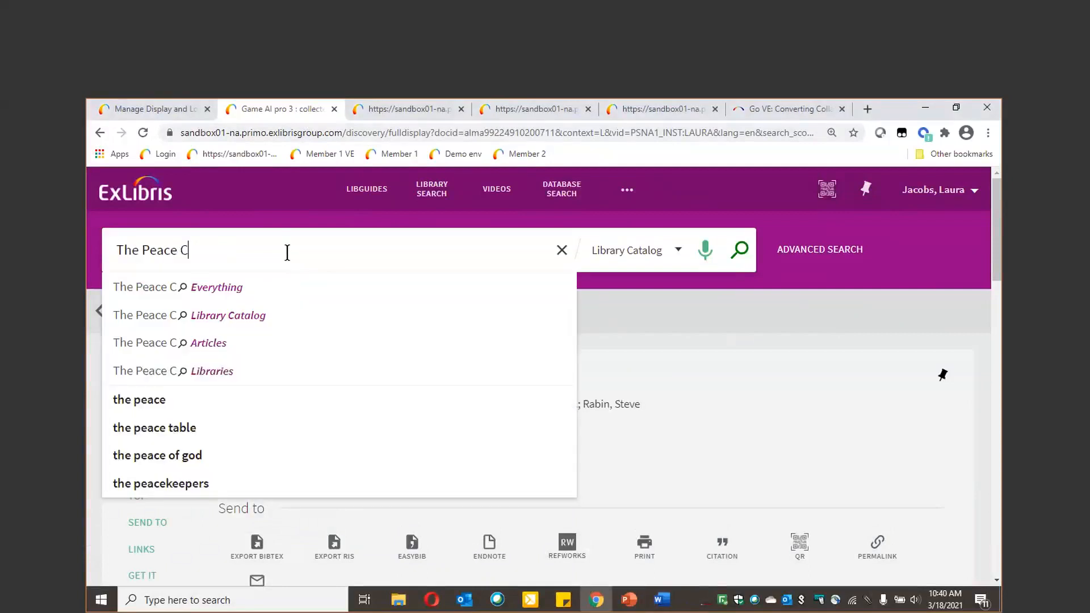
key(BackSpace)
key(BackSpace)
text(onference)
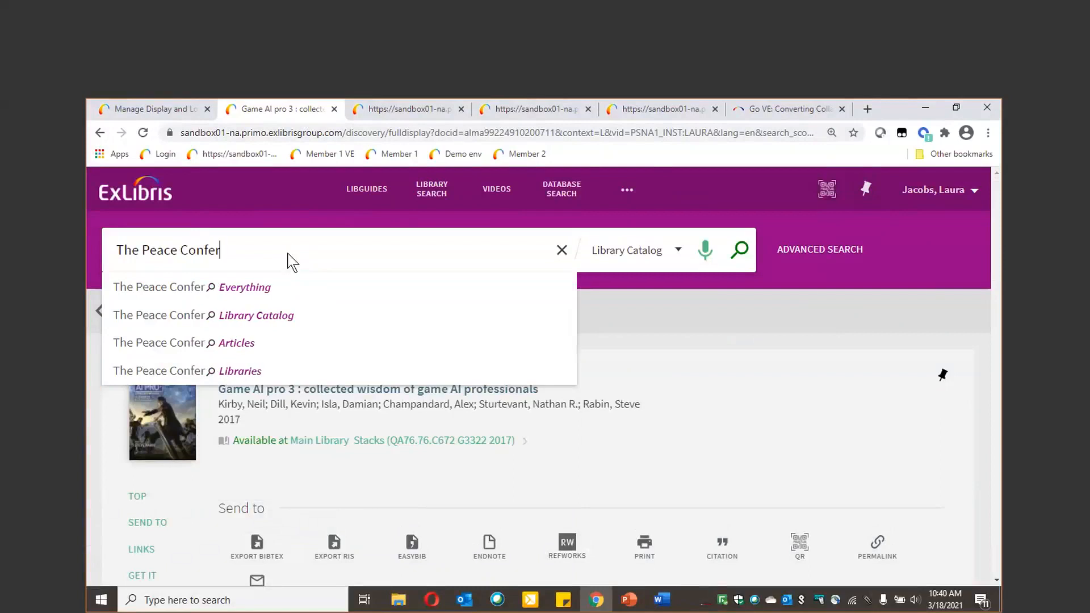
click(283, 316)
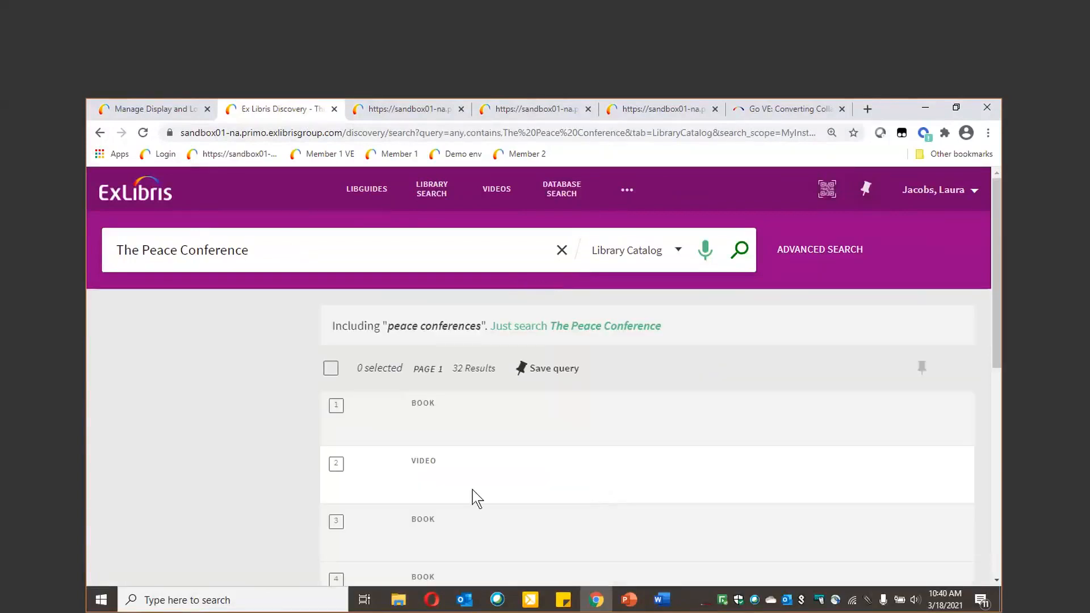
click(675, 459)
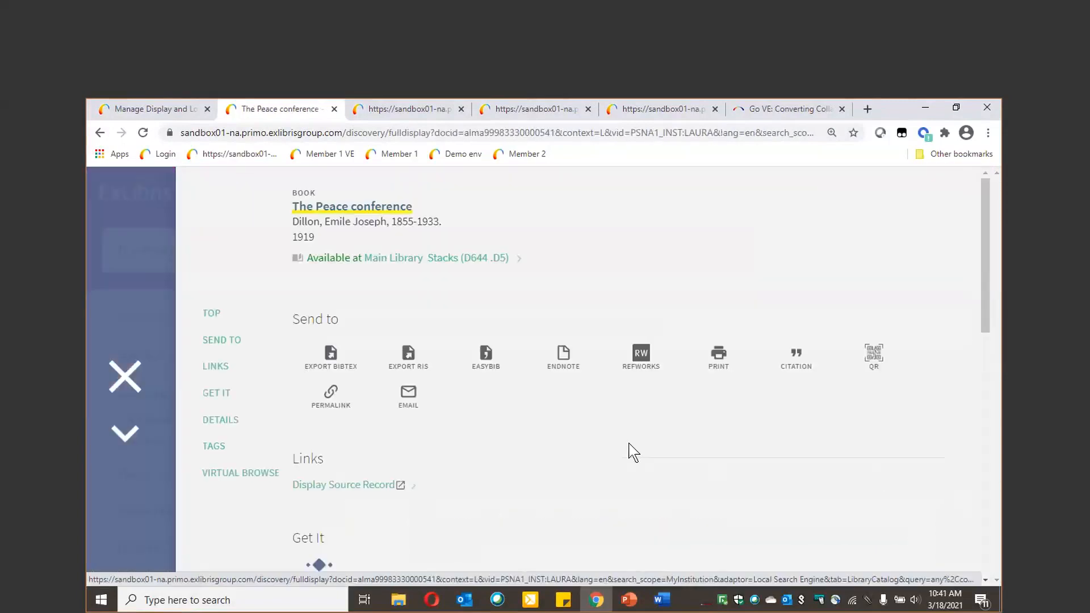
Display the source record of The Peace conference and highlight the CONF code in its 921 subfield a
scroll(369, 471, down, 1)
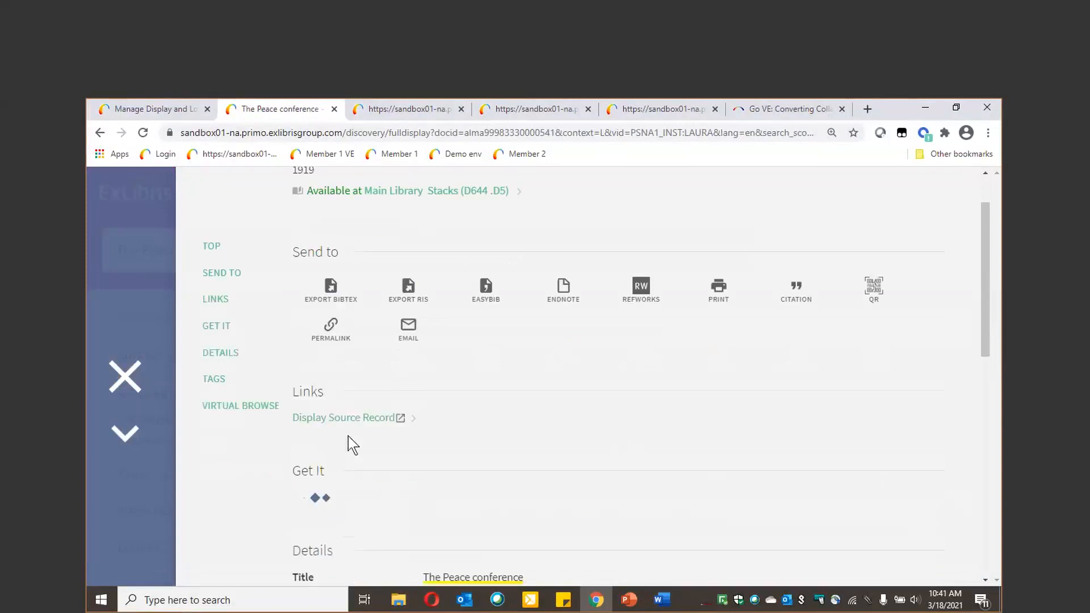
click(348, 423)
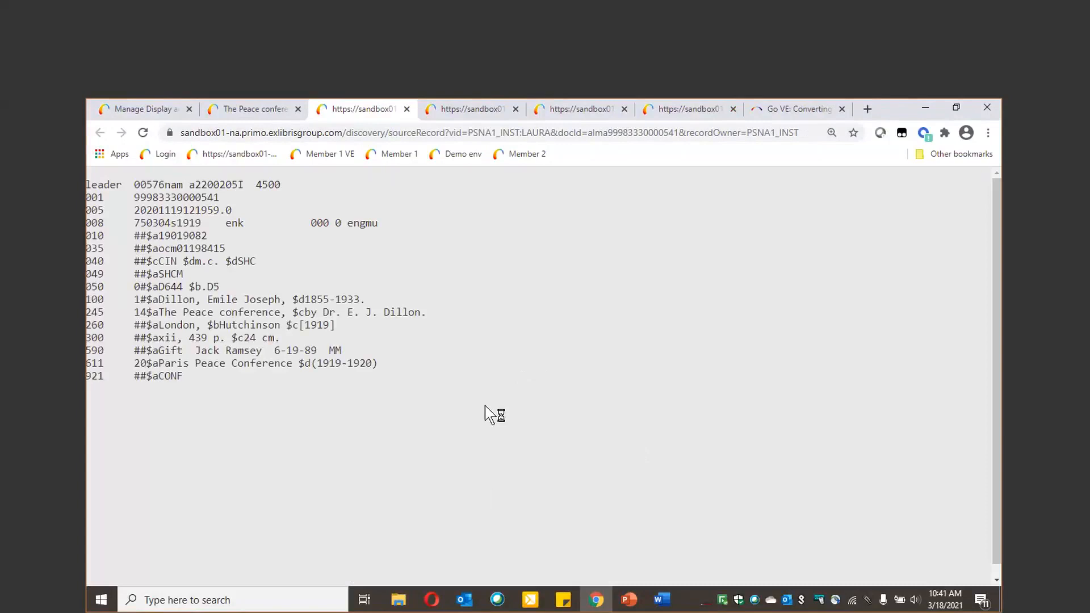
drag(90, 376, 183, 377)
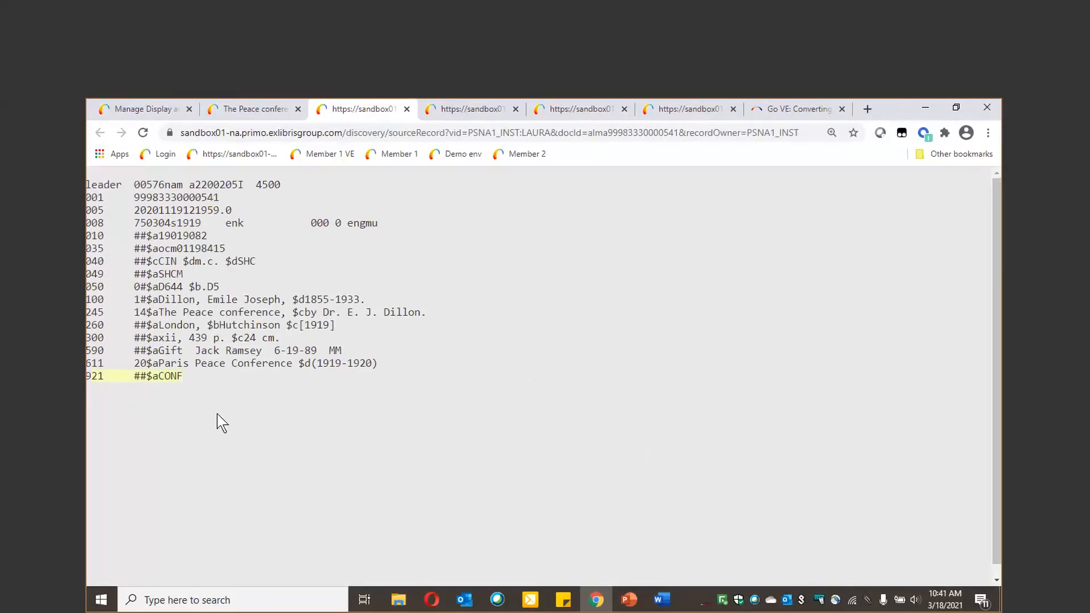
drag(190, 378, 159, 376)
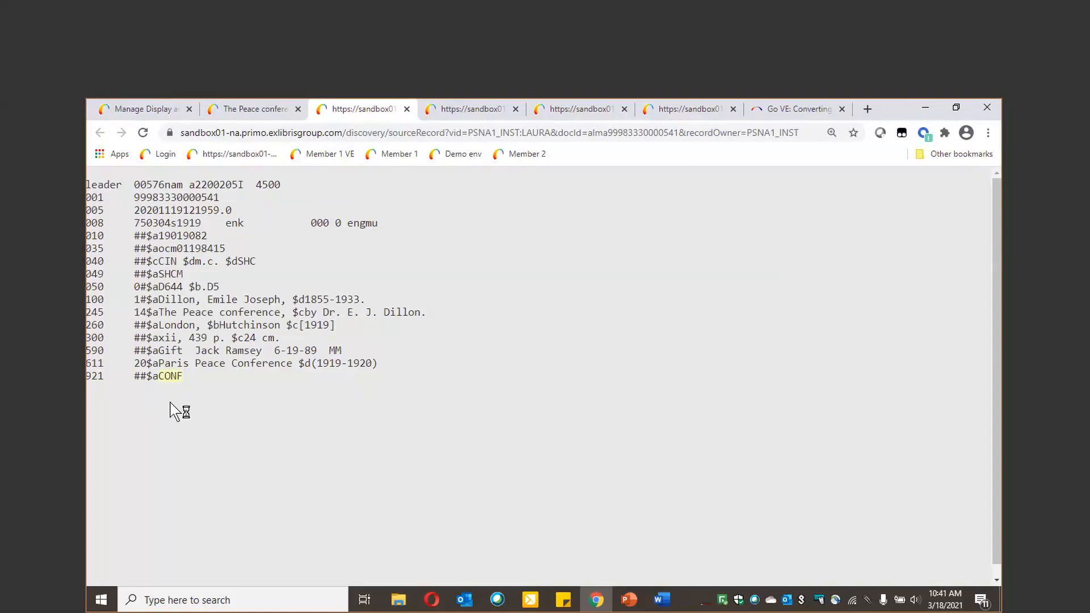
Return to the display and local fields list in Alma, add local_field_06, and enable it for search and facet
click(259, 109)
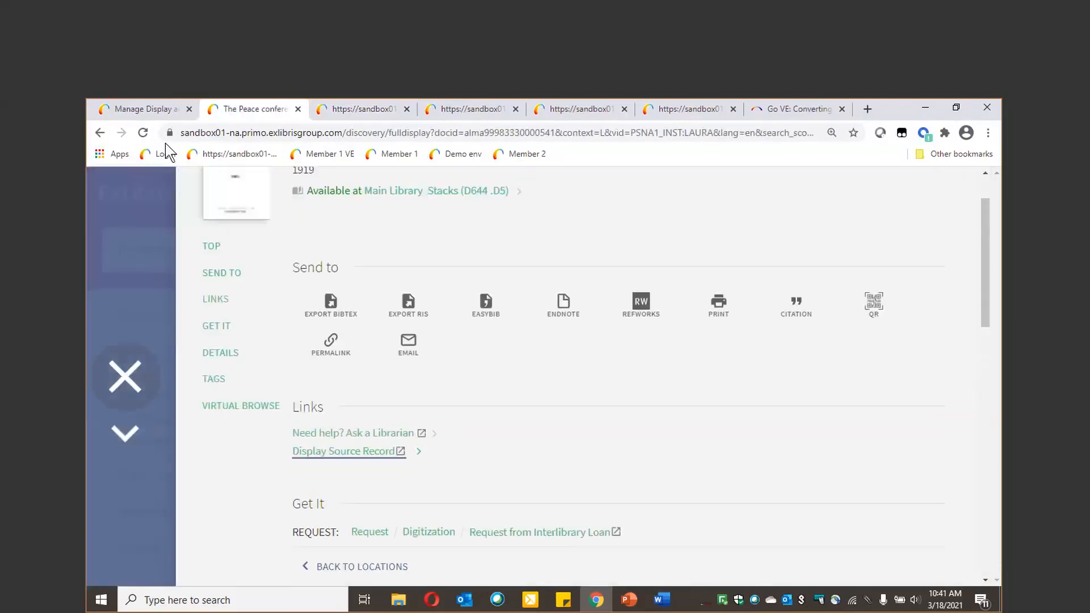
click(145, 109)
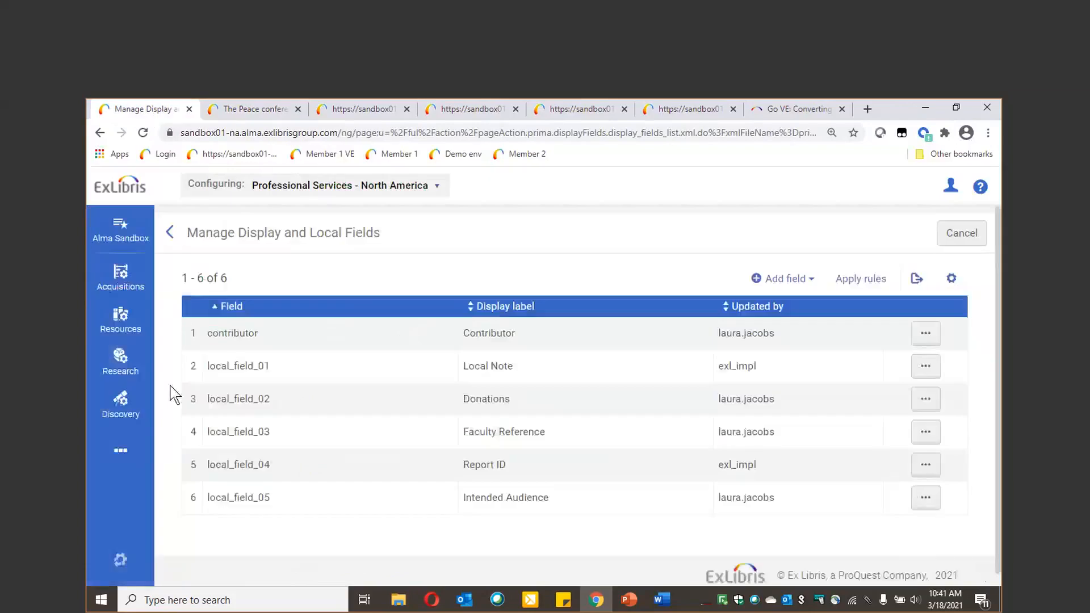
click(778, 279)
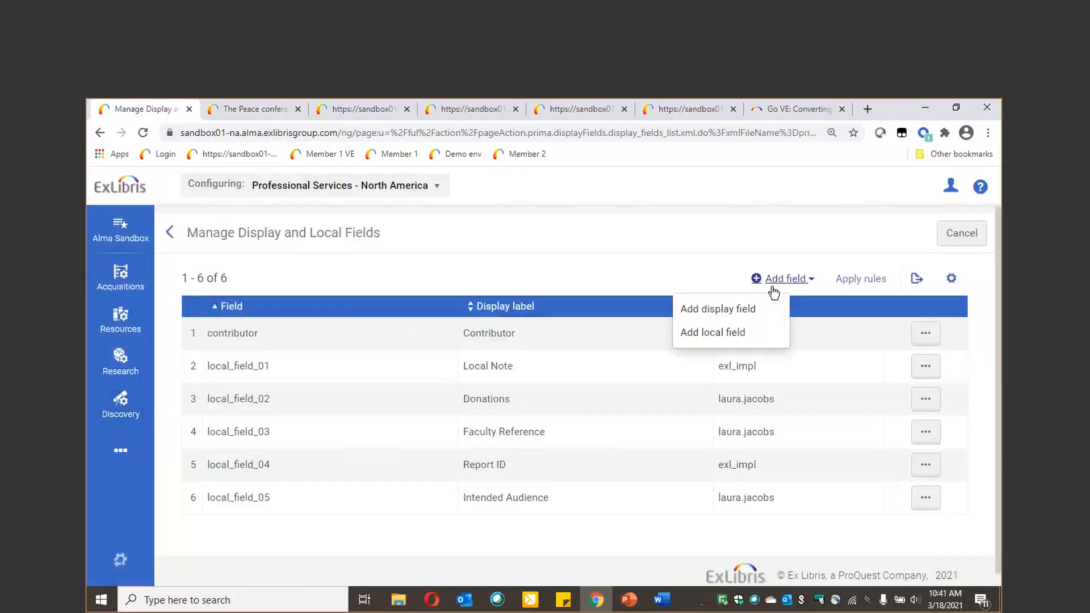
click(762, 334)
click(288, 345)
click(289, 373)
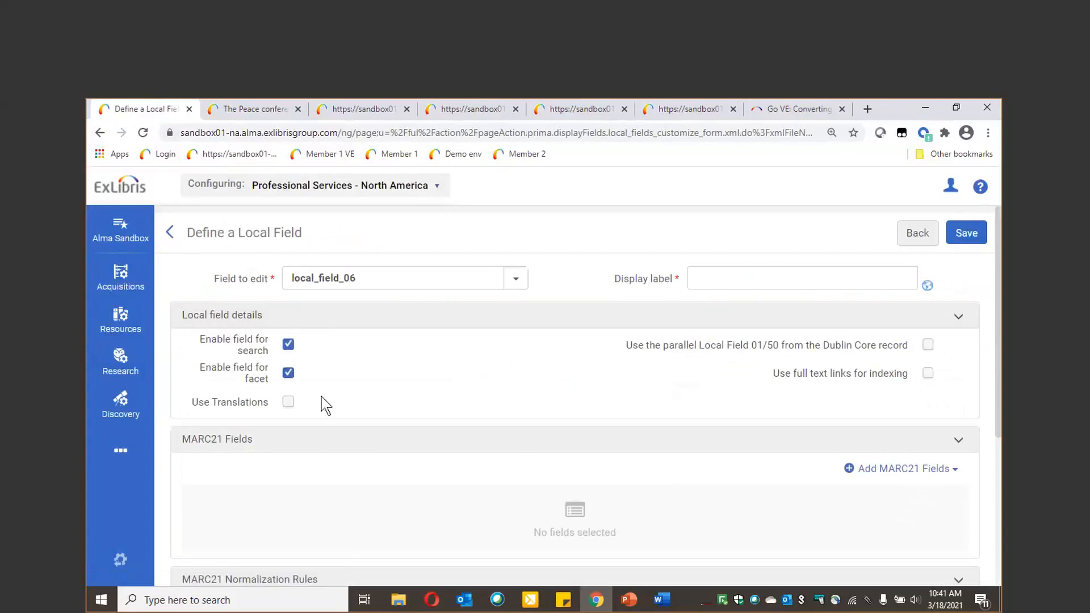
Set the display label of local_field_06 to Form and Type and enable Use Translations
click(756, 282)
click(761, 335)
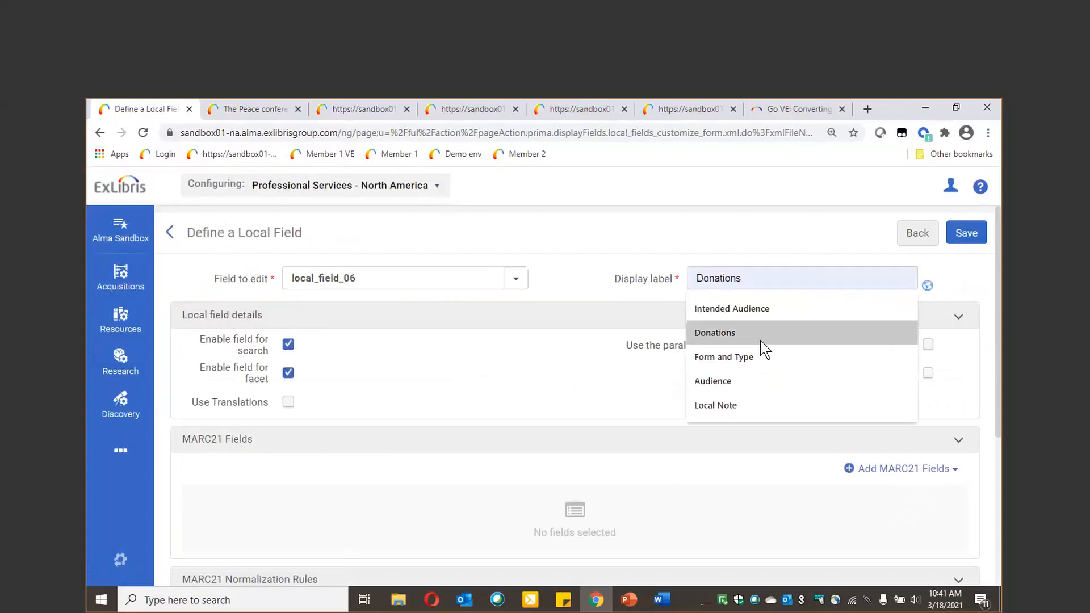
click(761, 355)
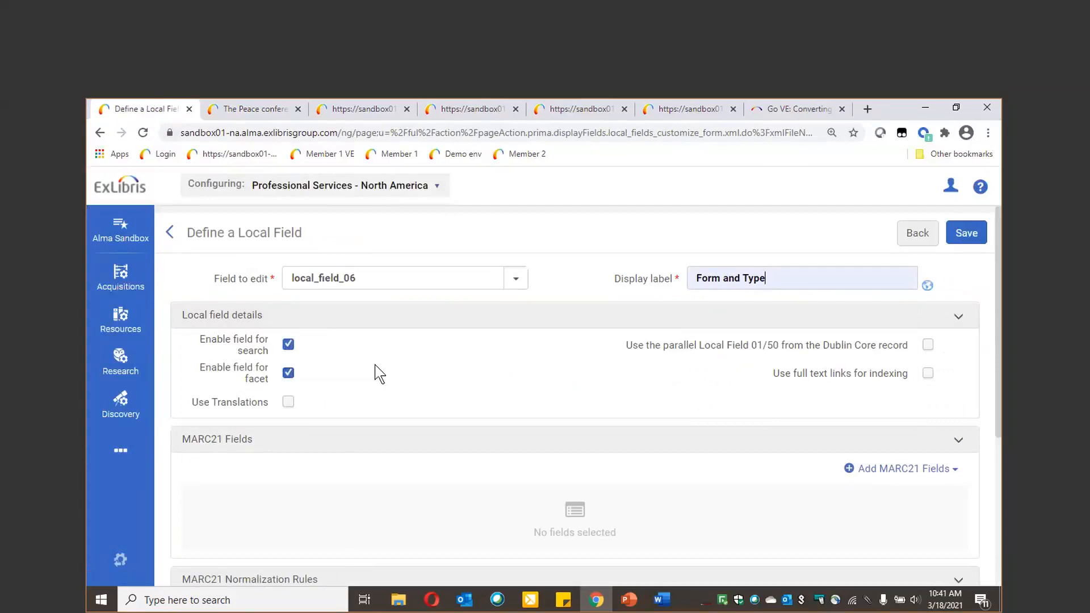
click(291, 405)
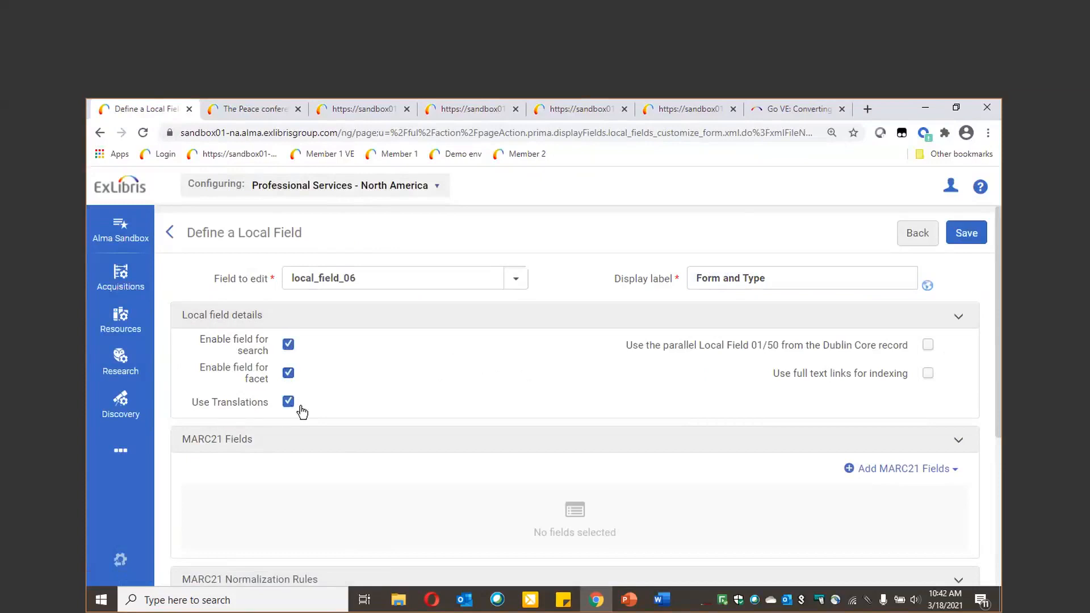
Add MARC21 field 921 to the Form and Type local field and save the definition
click(906, 470)
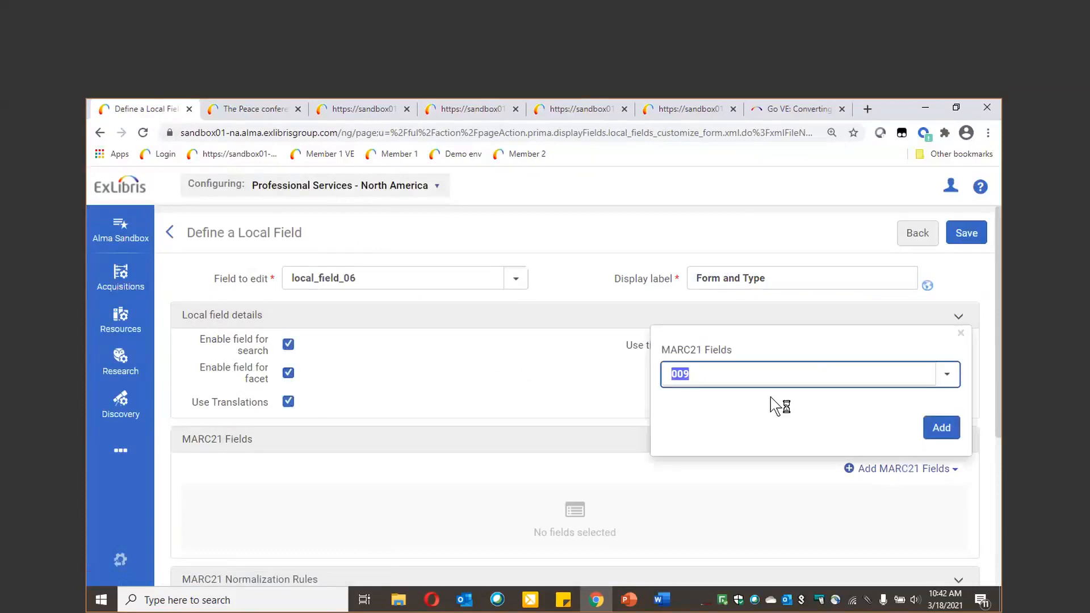
text(921)
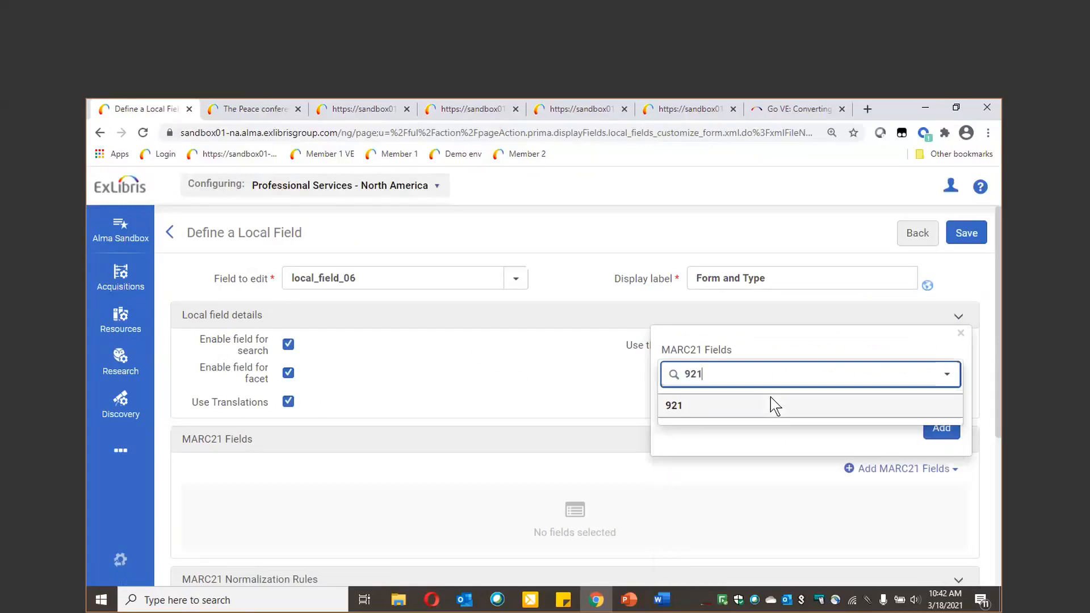
click(772, 404)
click(941, 432)
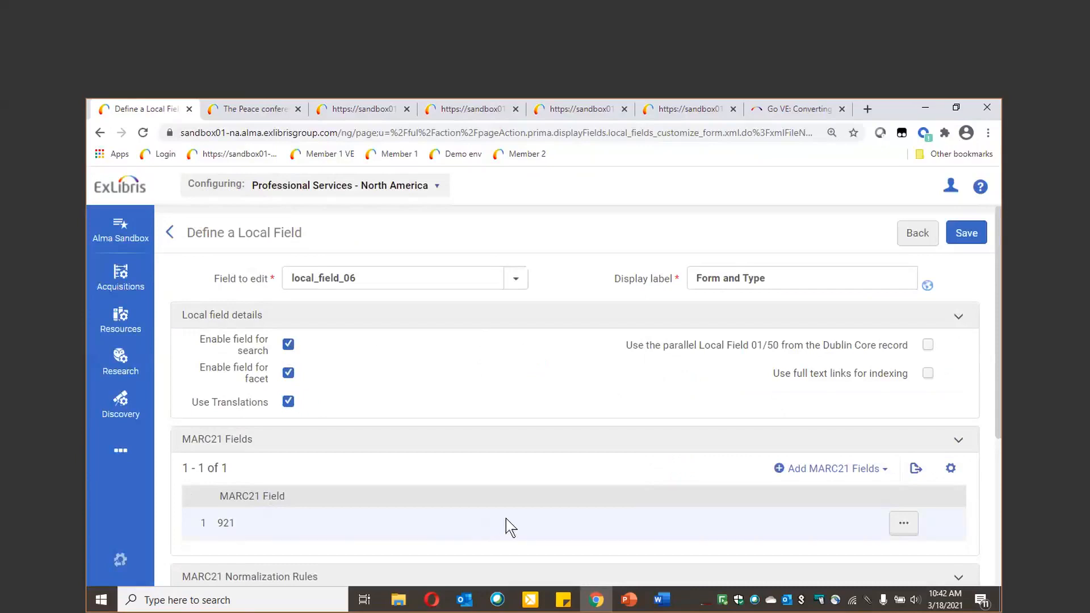
click(961, 237)
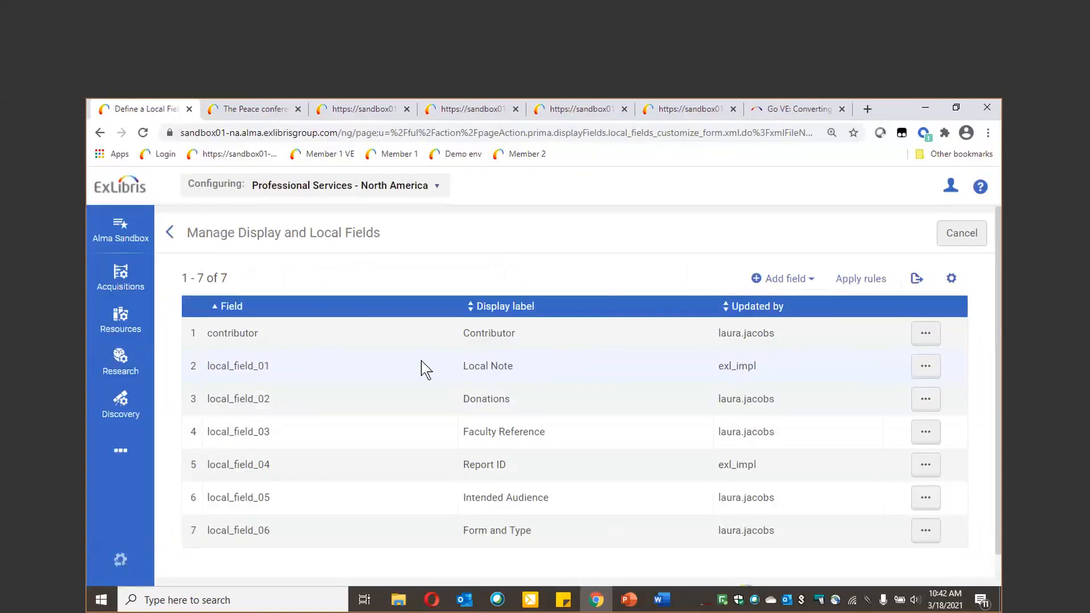
Open the Local Field Translate code table from the Discovery labels for editing and delete its existing CONF row
click(126, 411)
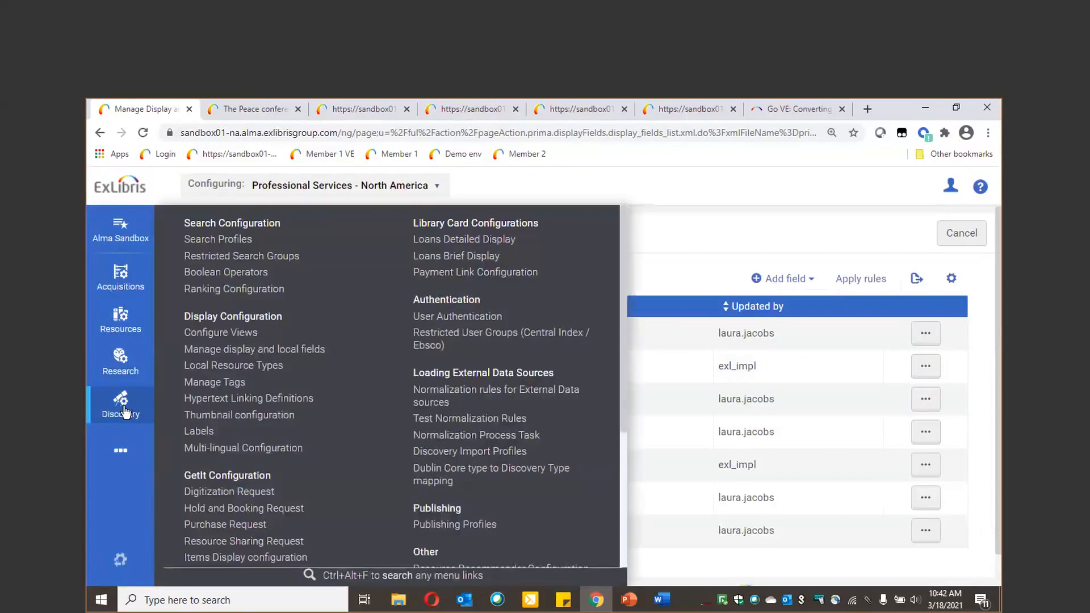
click(198, 433)
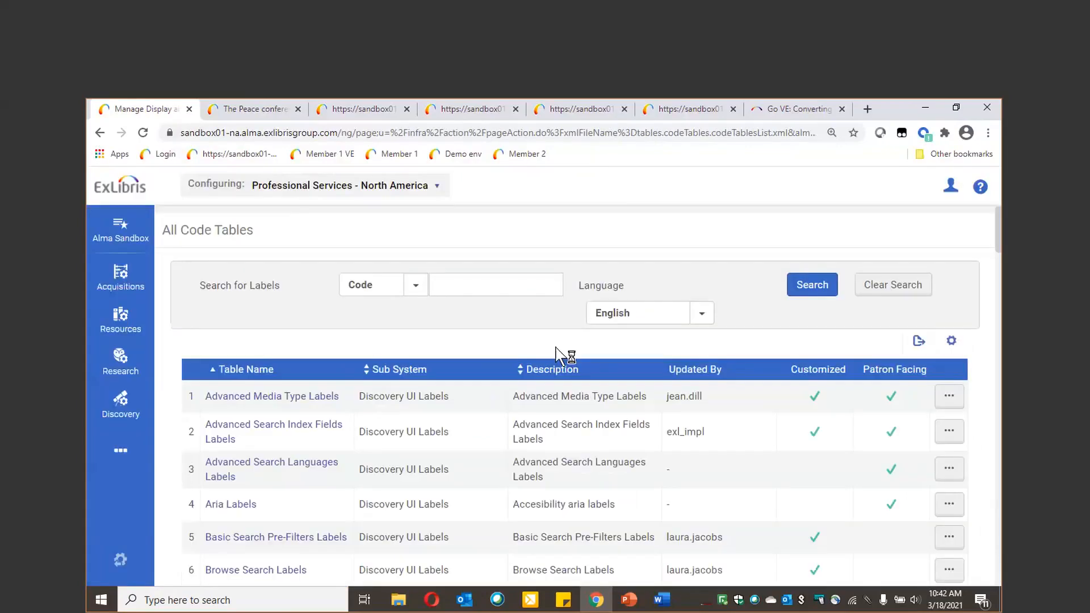
scroll(364, 442, down, 10)
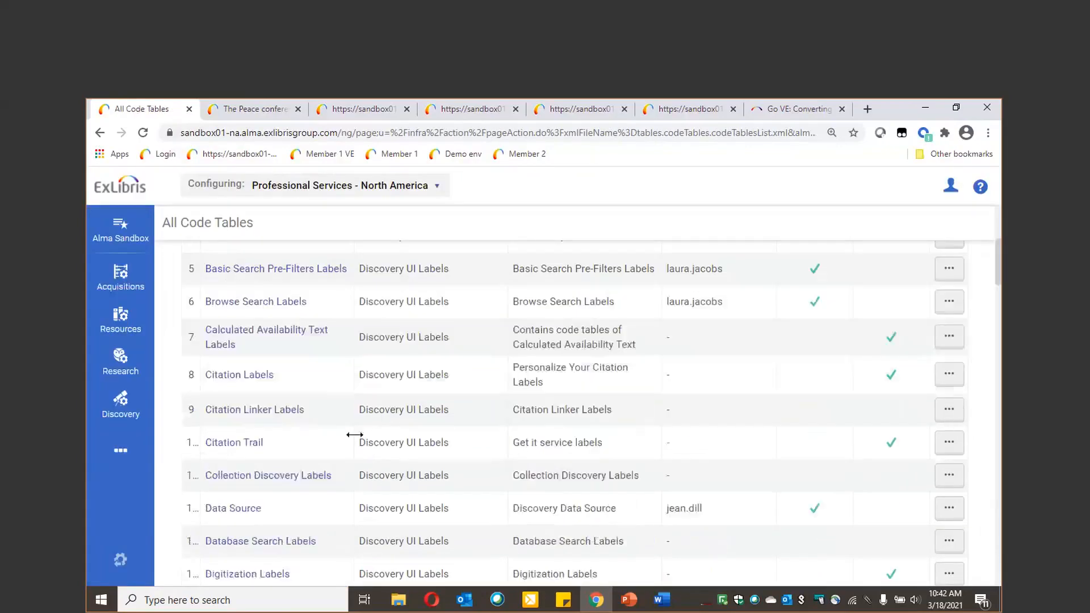
scroll(354, 435, down, 3)
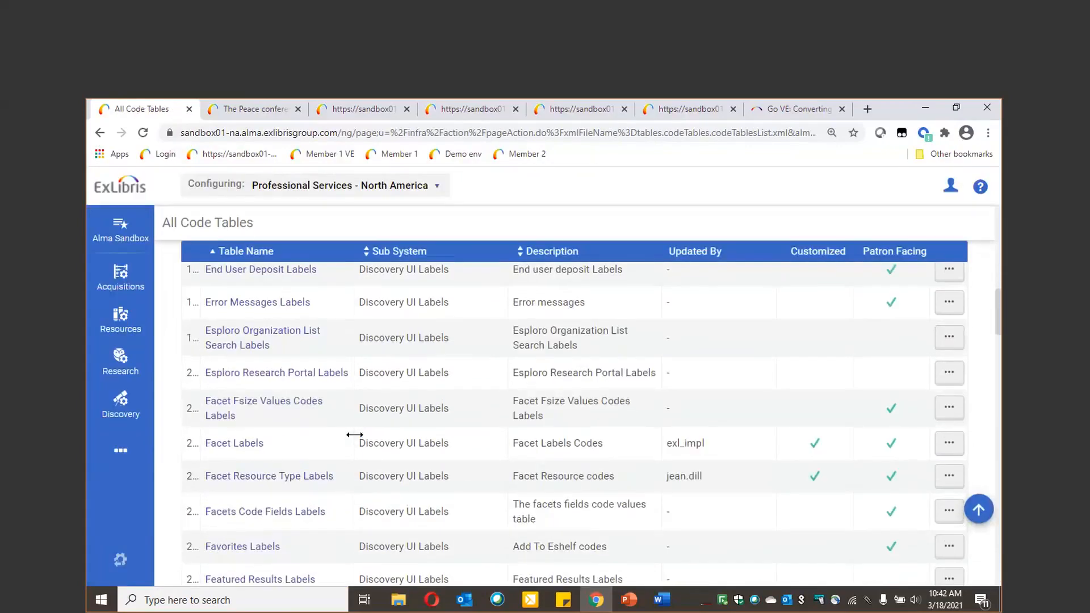
scroll(354, 435, down, 15)
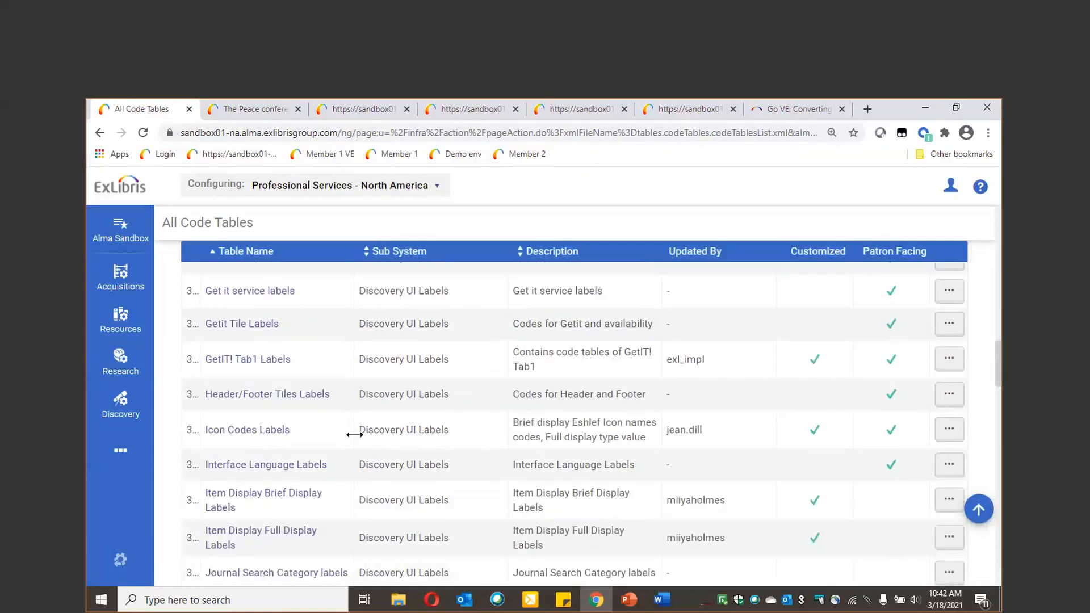
scroll(355, 435, down, 3)
scroll(341, 436, down, 2)
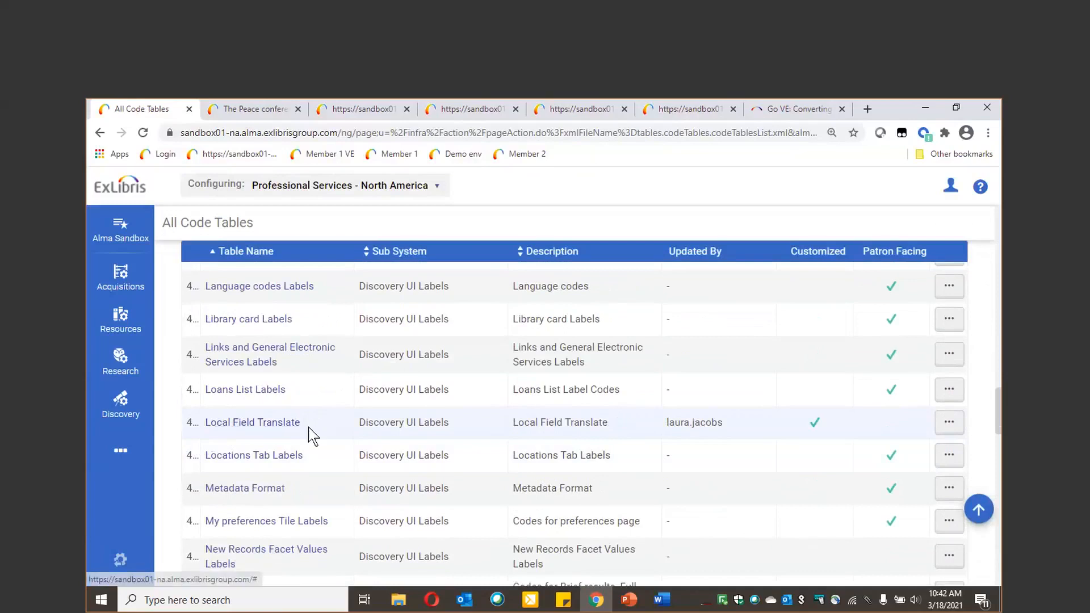
click(950, 423)
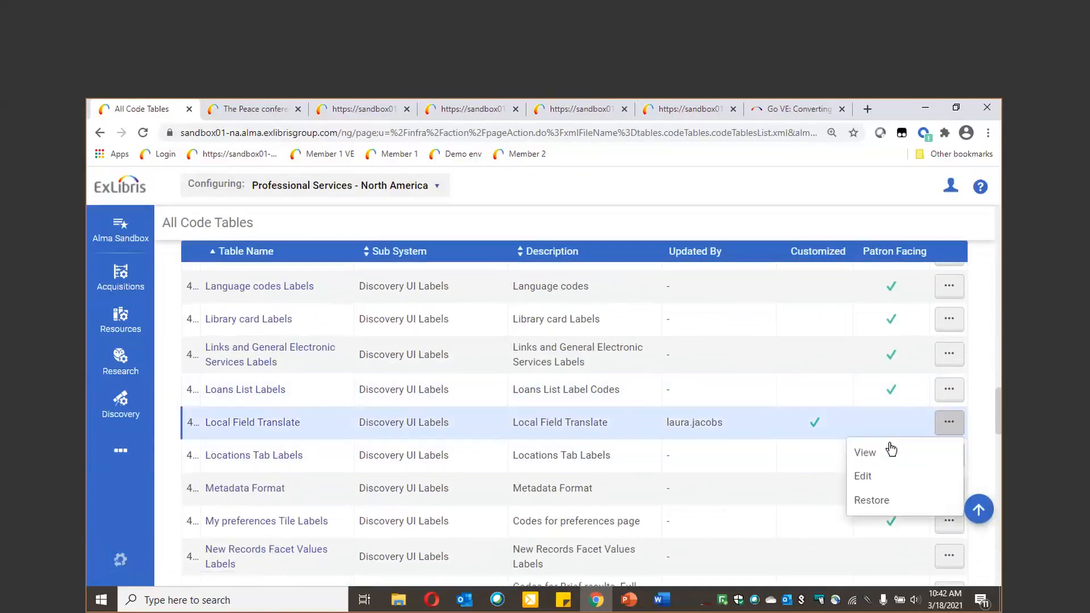
click(895, 478)
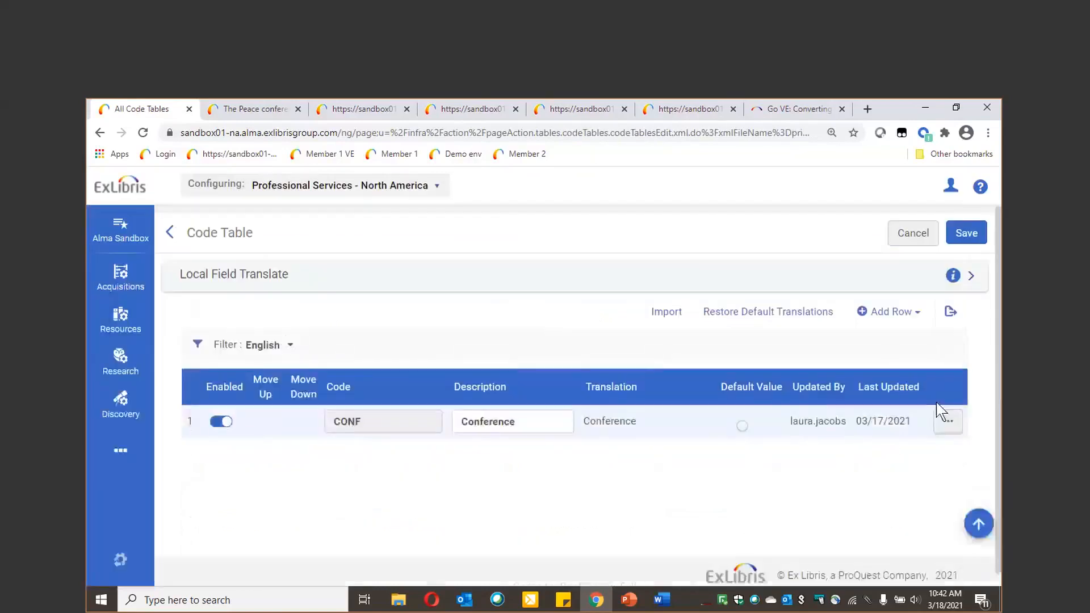
click(947, 421)
click(909, 457)
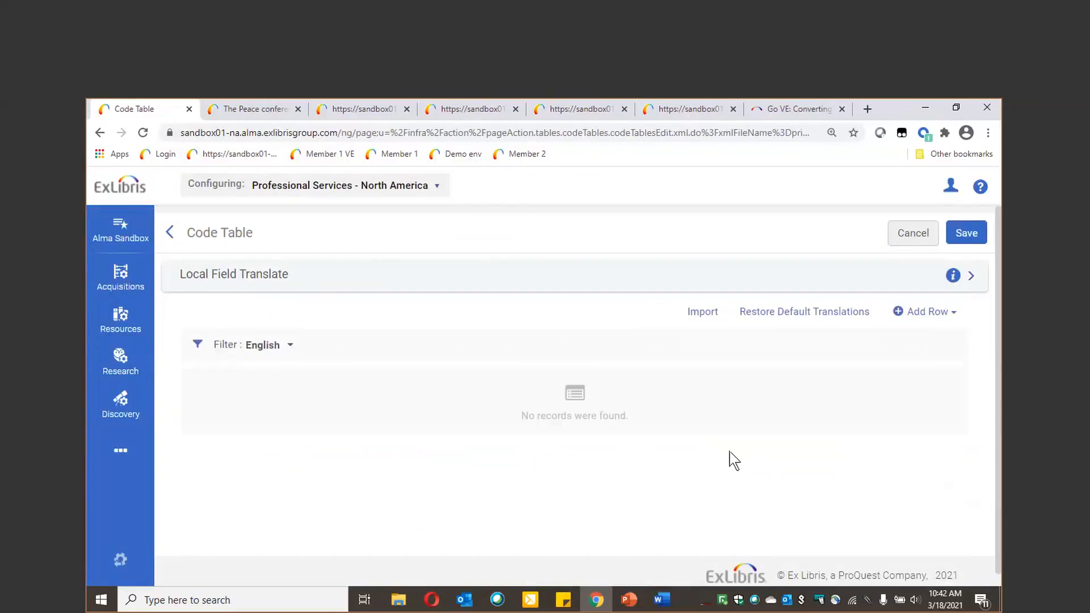
Add a row with code CONF and description Conference to the Local Field Translate code table
click(934, 319)
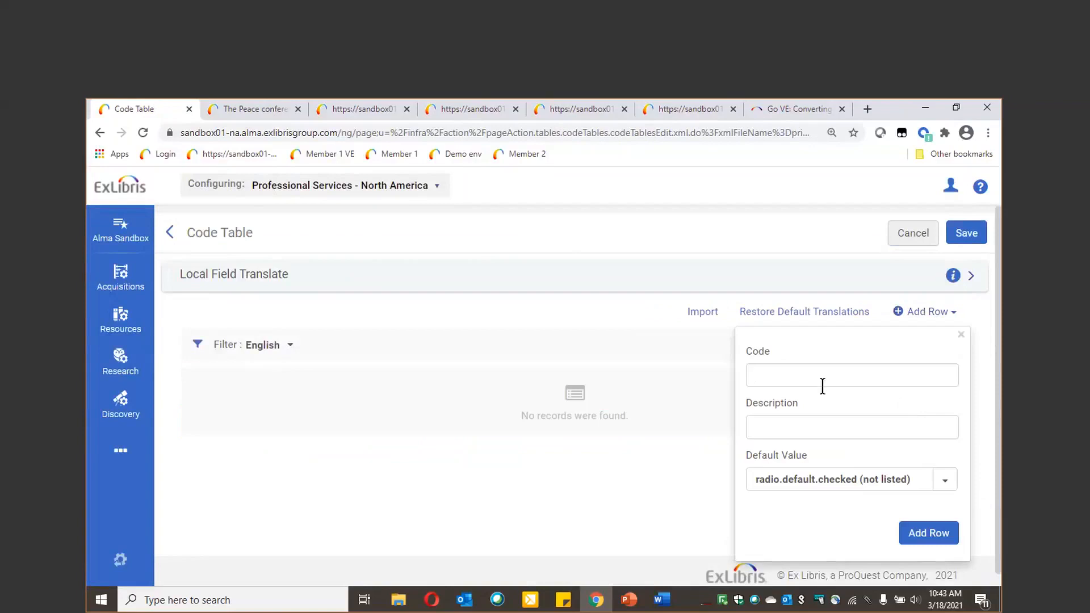
click(363, 110)
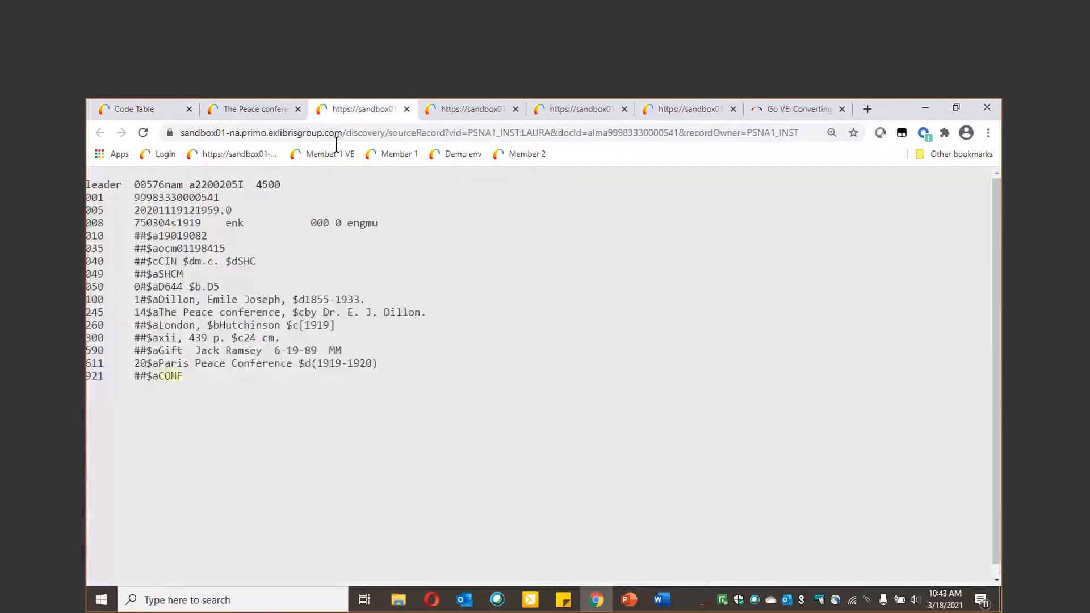
click(158, 115)
text(CONF)
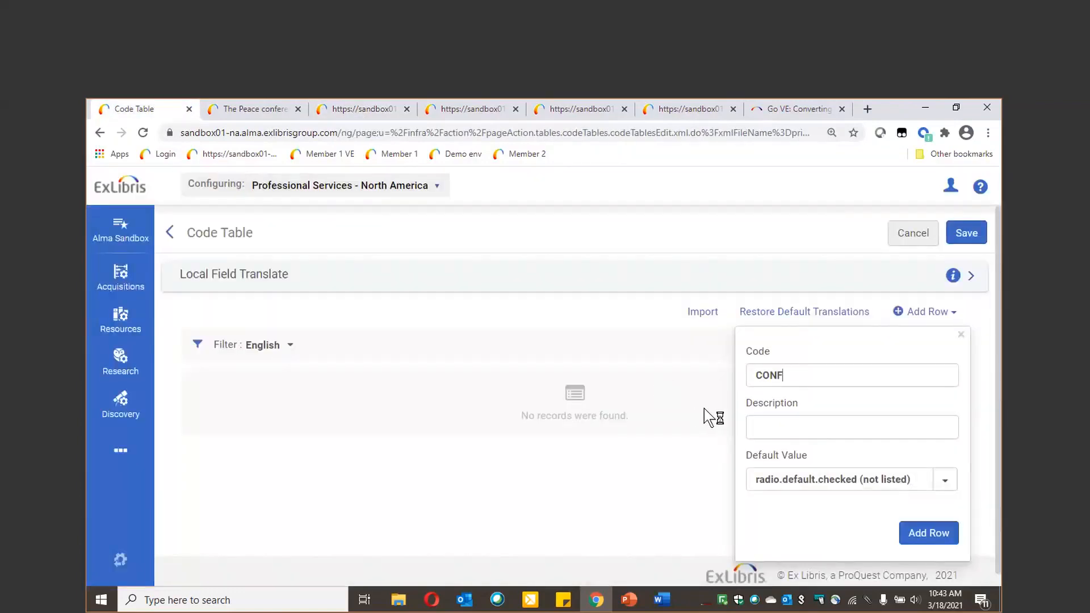
click(782, 430)
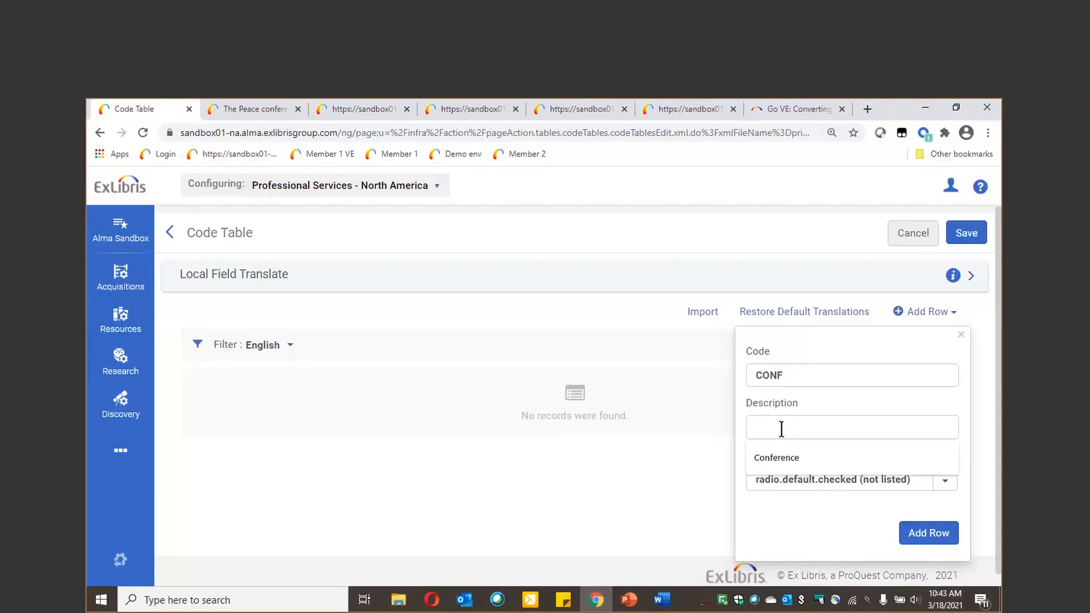
click(785, 448)
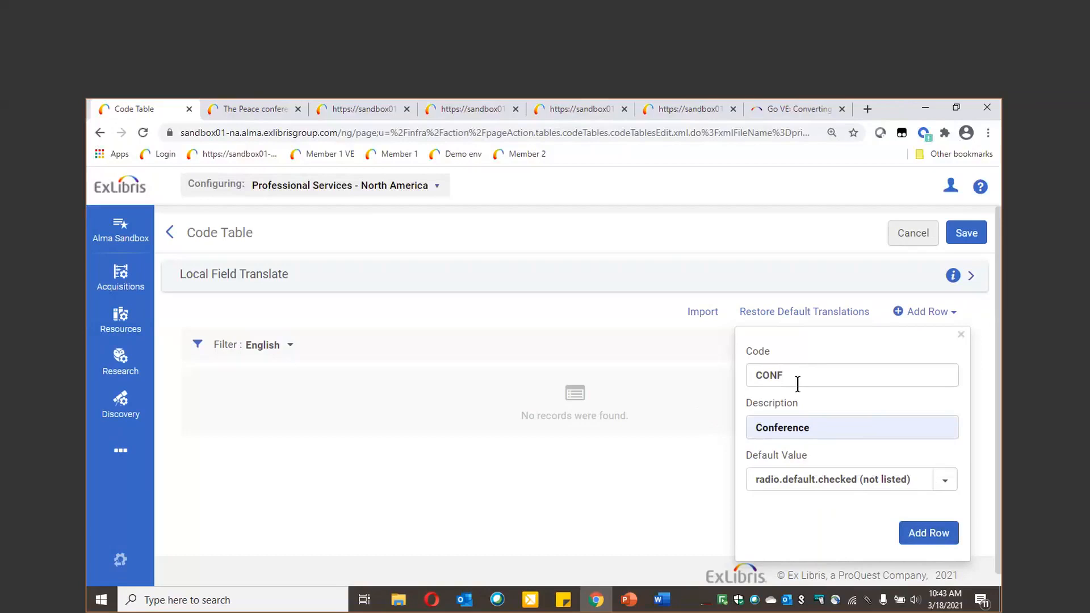
click(924, 545)
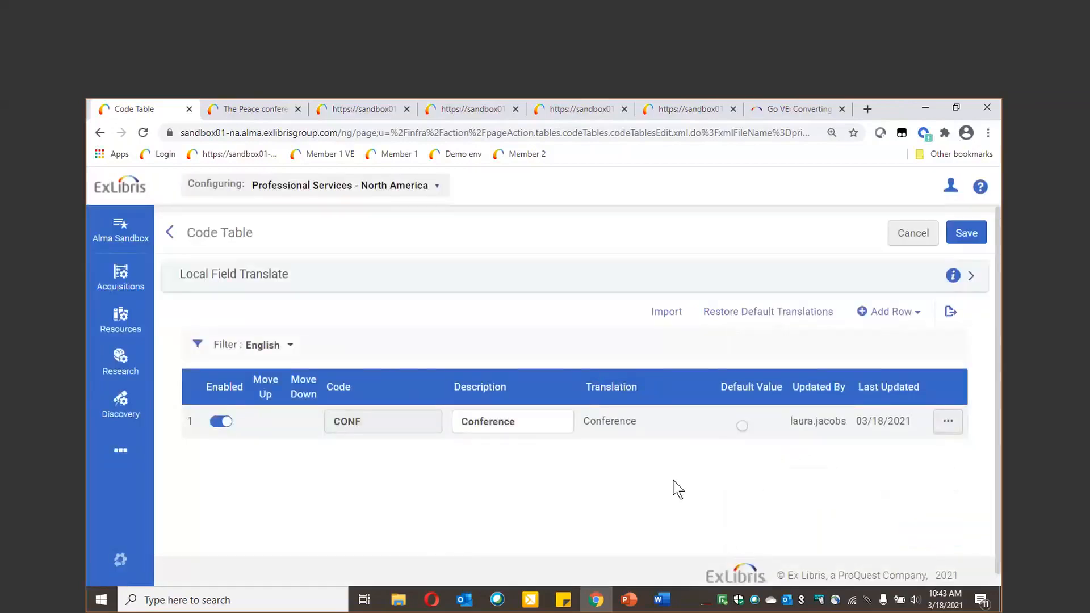
Review the language filter options for the Local Field Translate table and save the code table
click(289, 344)
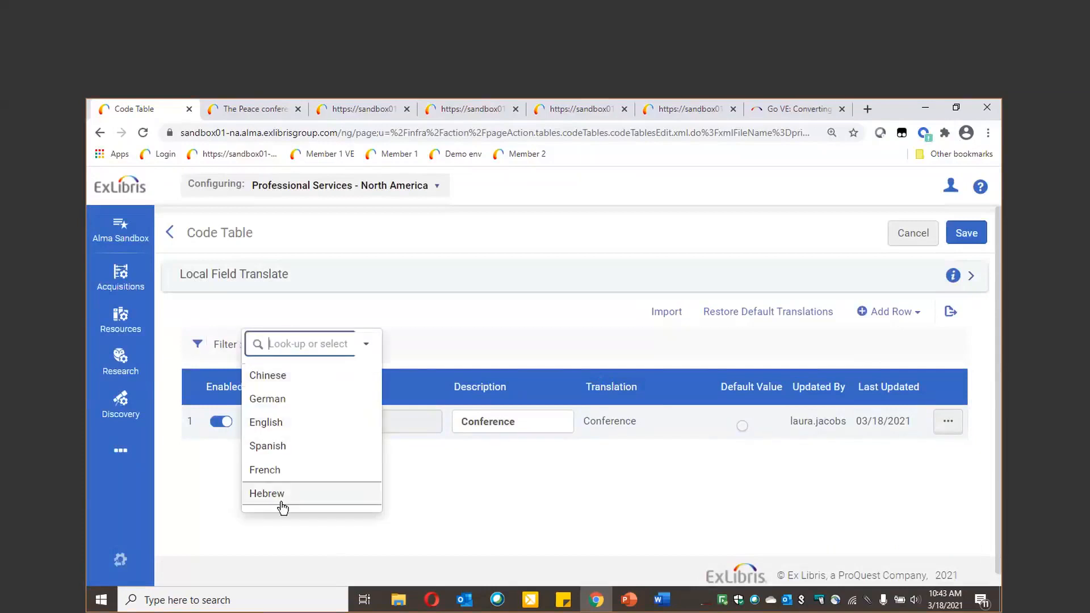
click(470, 474)
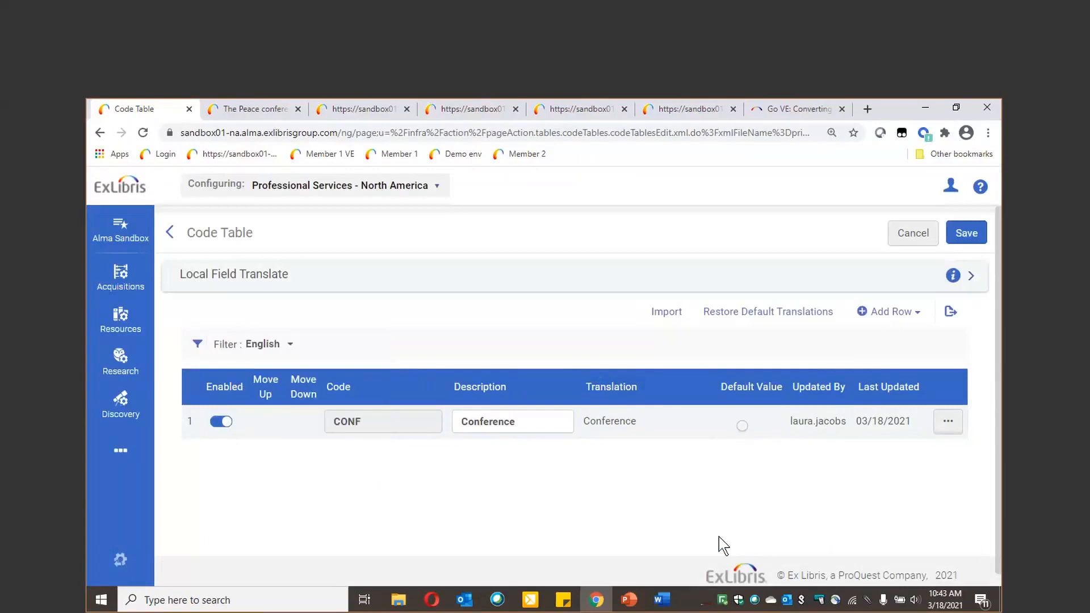
click(967, 233)
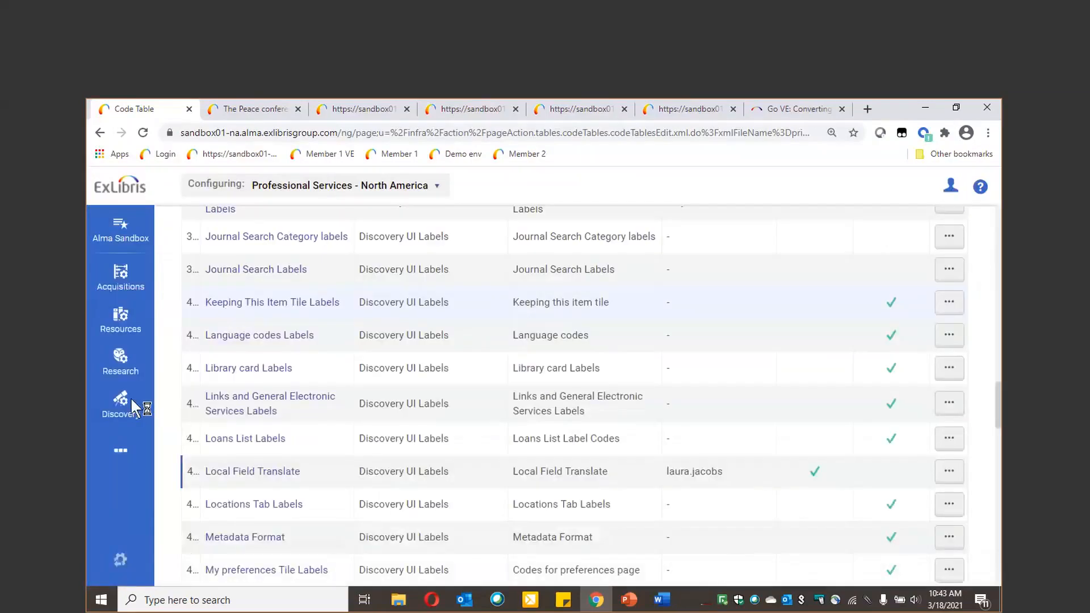
Open the Record details service in the default view's full record services for editing
click(130, 398)
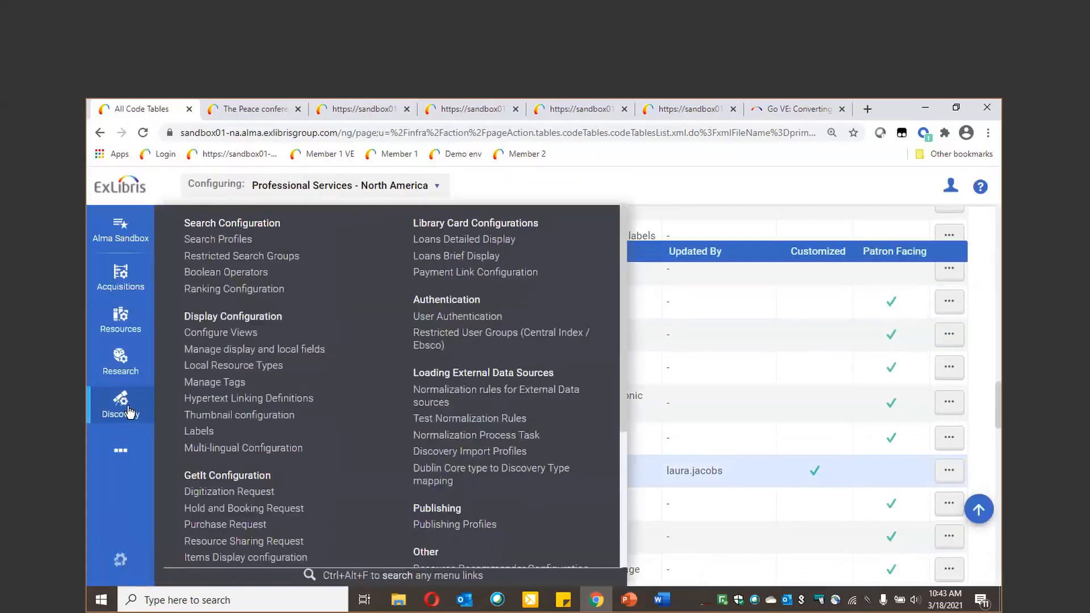
click(220, 332)
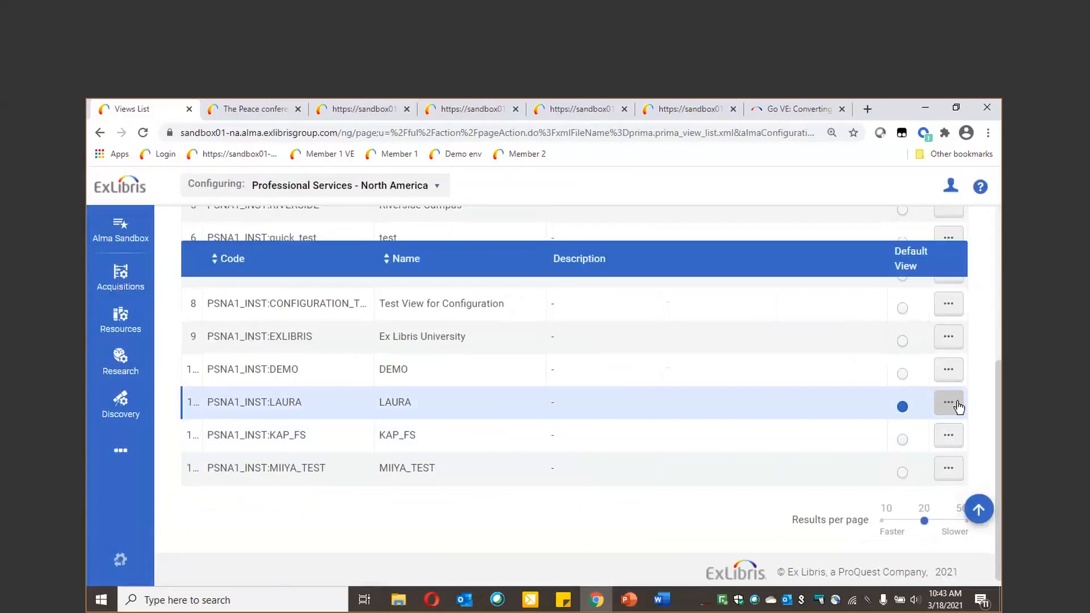
click(949, 403)
click(890, 440)
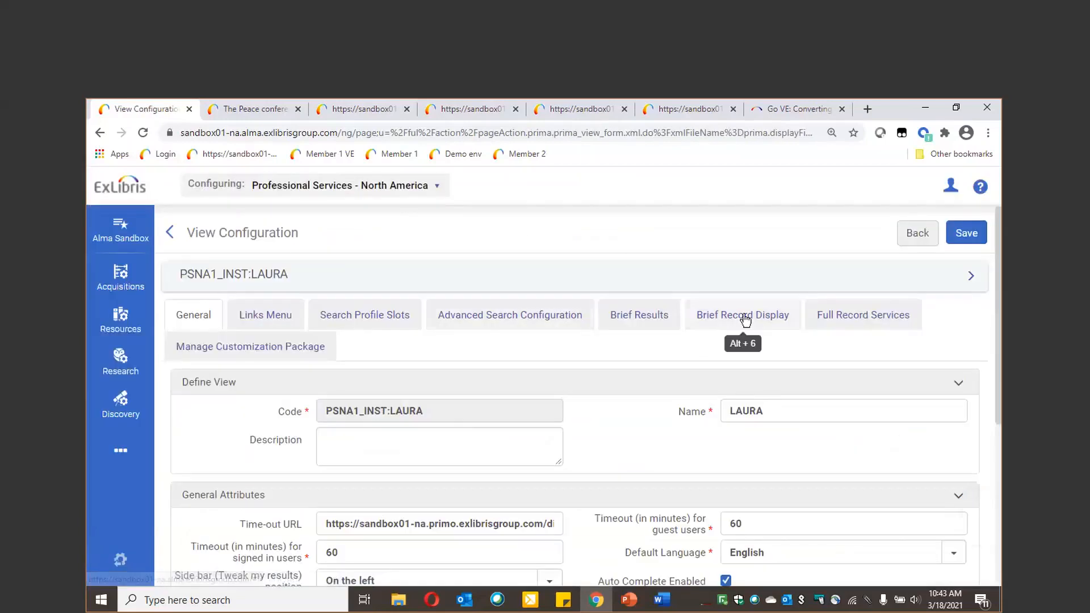
click(746, 319)
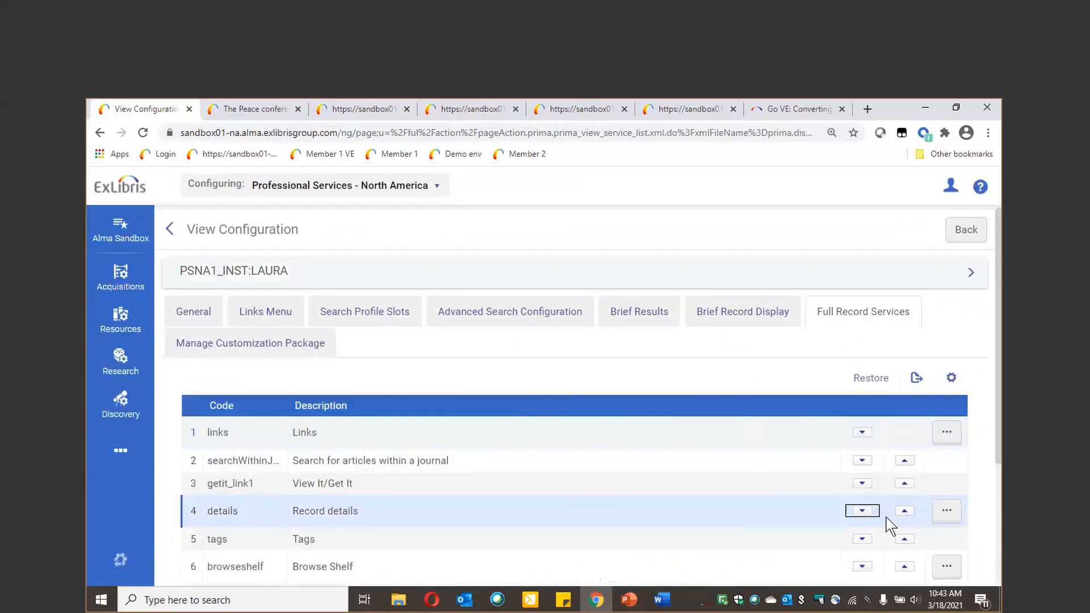
click(957, 514)
click(892, 547)
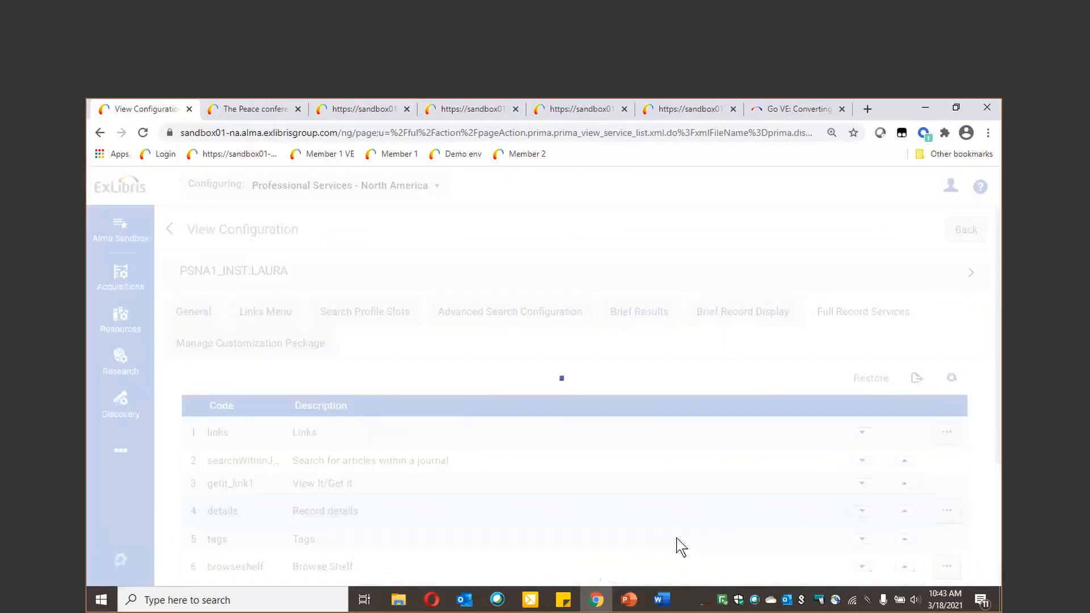
Add a new row containing the Form and Type field to the view's full display details
click(852, 355)
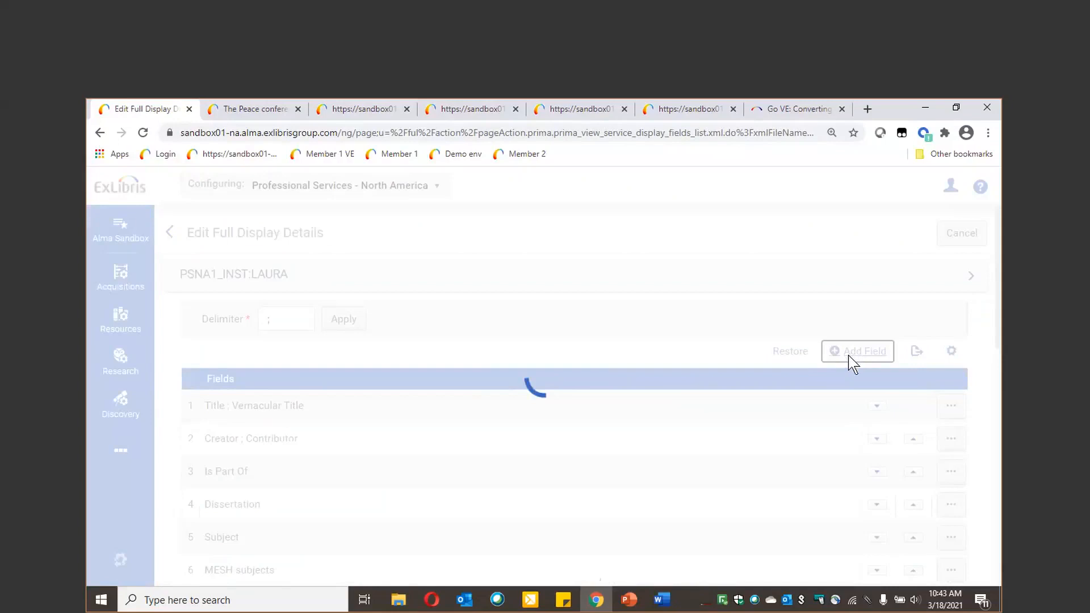
click(830, 262)
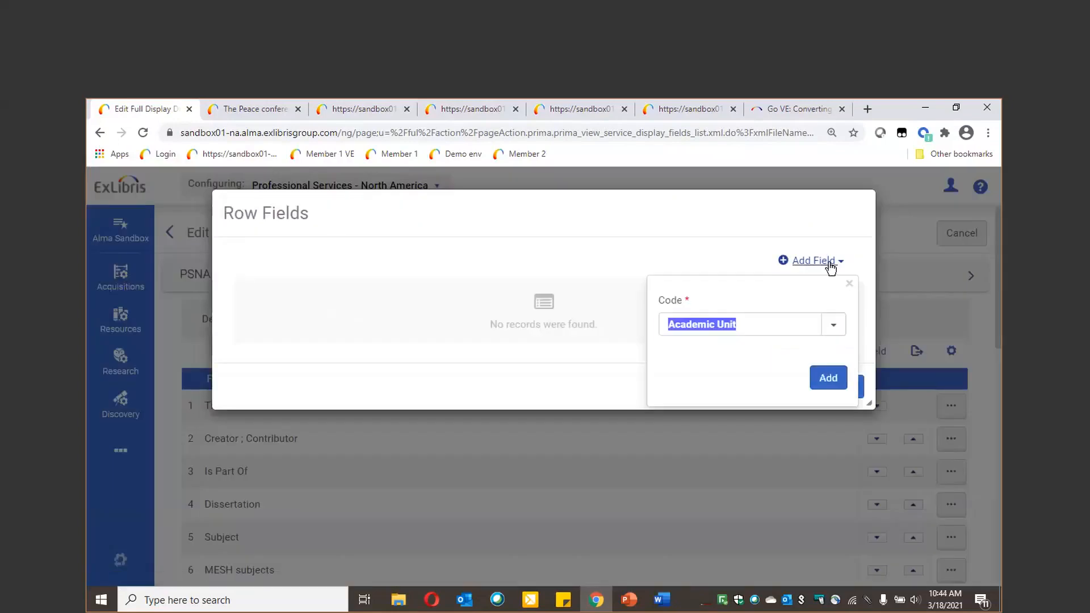
text(Form and Type)
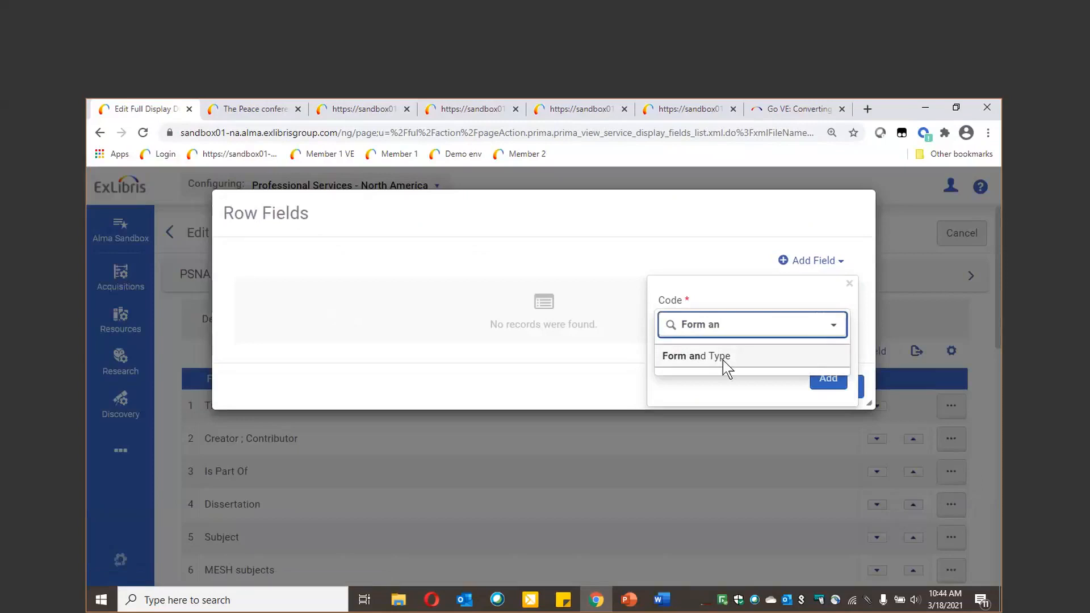
click(722, 358)
click(828, 378)
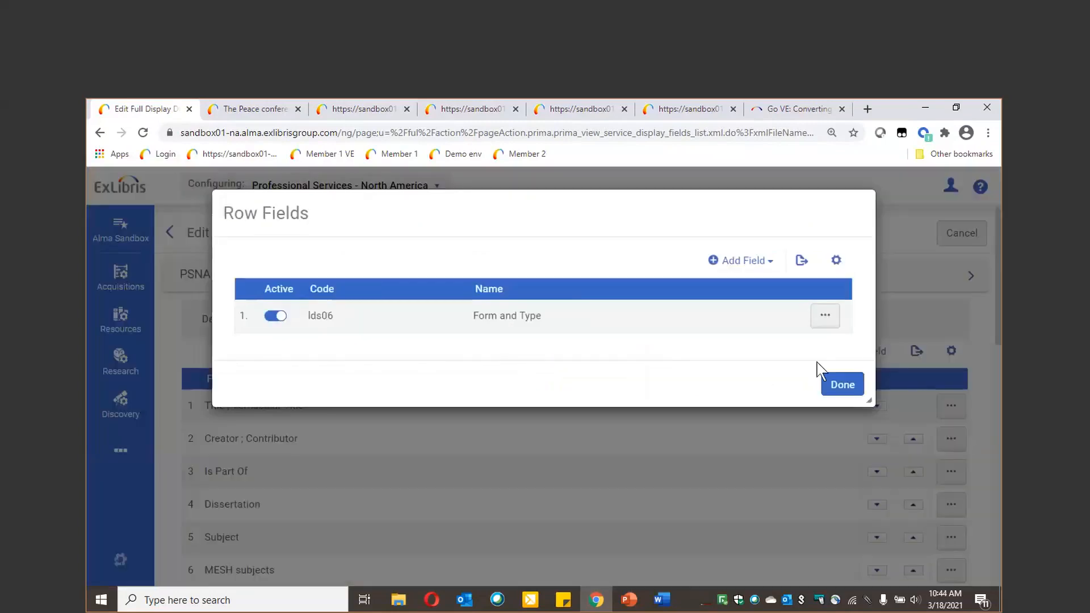
click(842, 388)
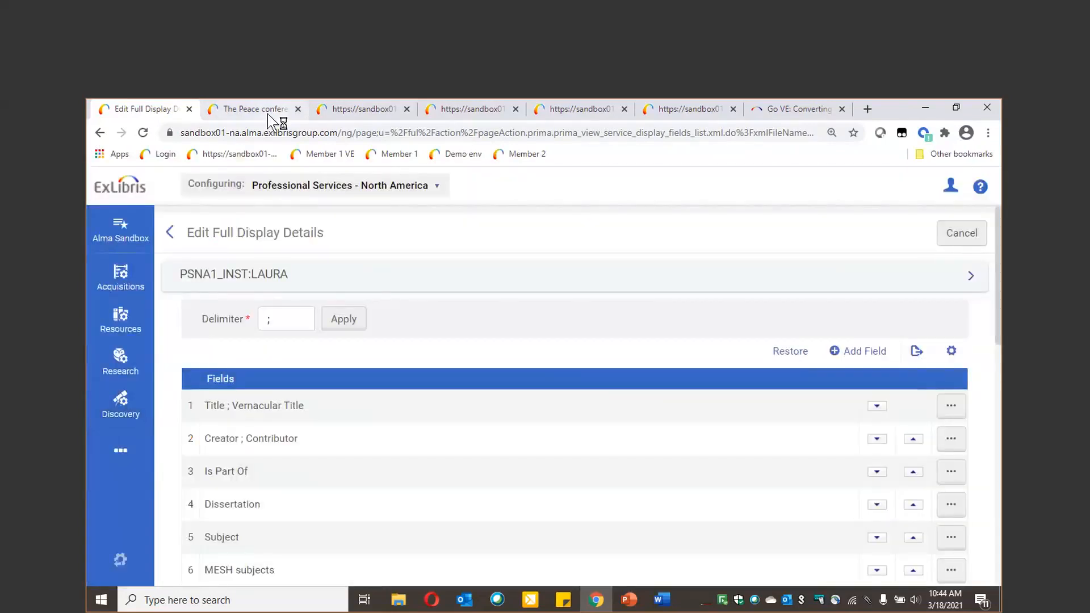
Check the Form and Type field in the details of The Peace conference record in Primo VE
click(268, 113)
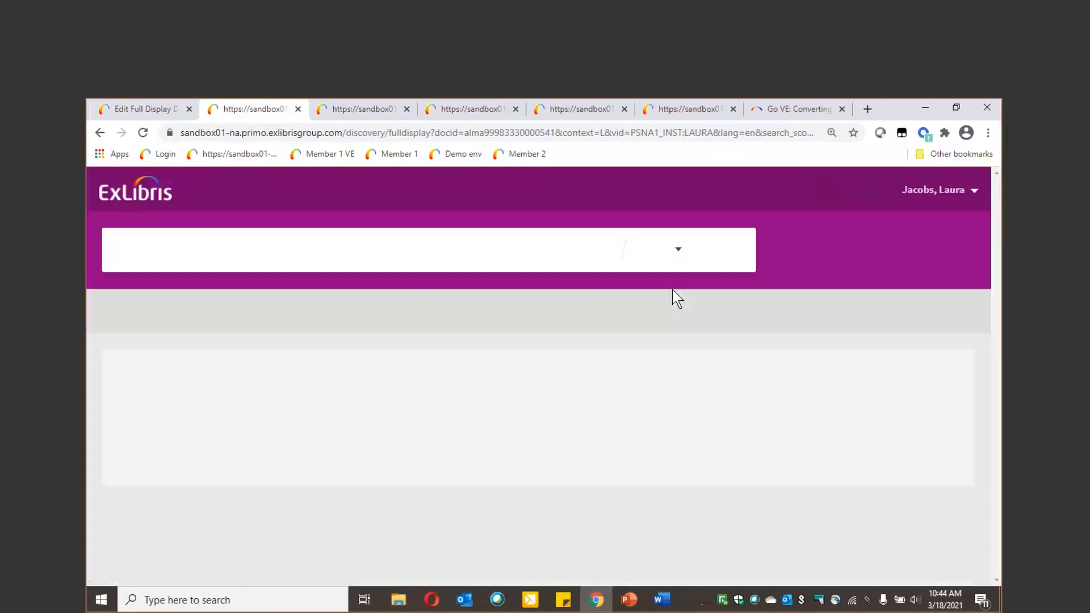
scroll(676, 298, down, 2)
scroll(675, 298, down, 5)
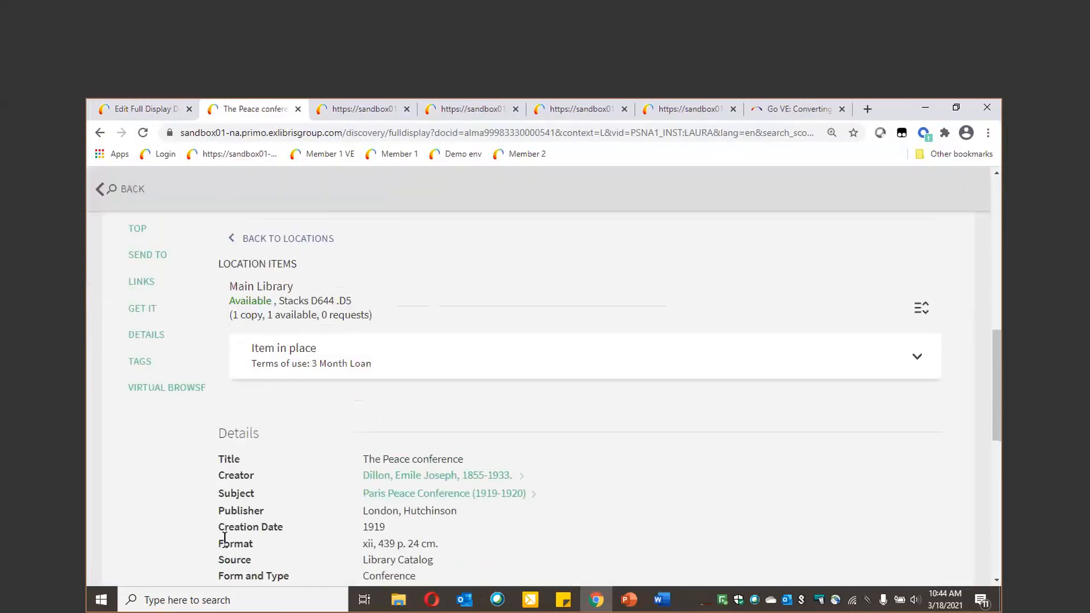
scroll(244, 536, down, 2)
drag(222, 443, 427, 446)
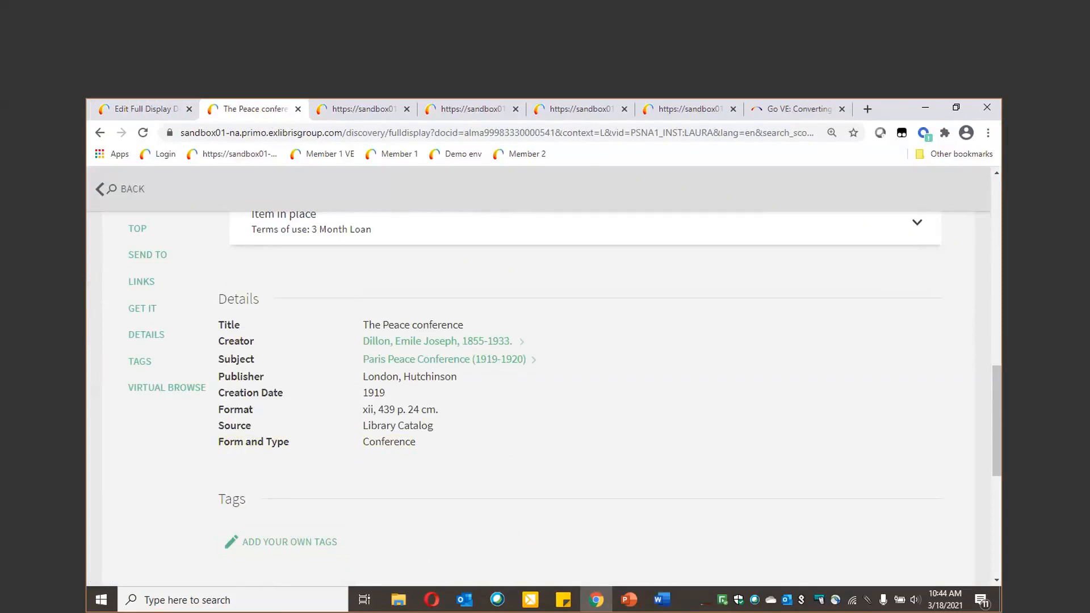
key(alt+Tab)
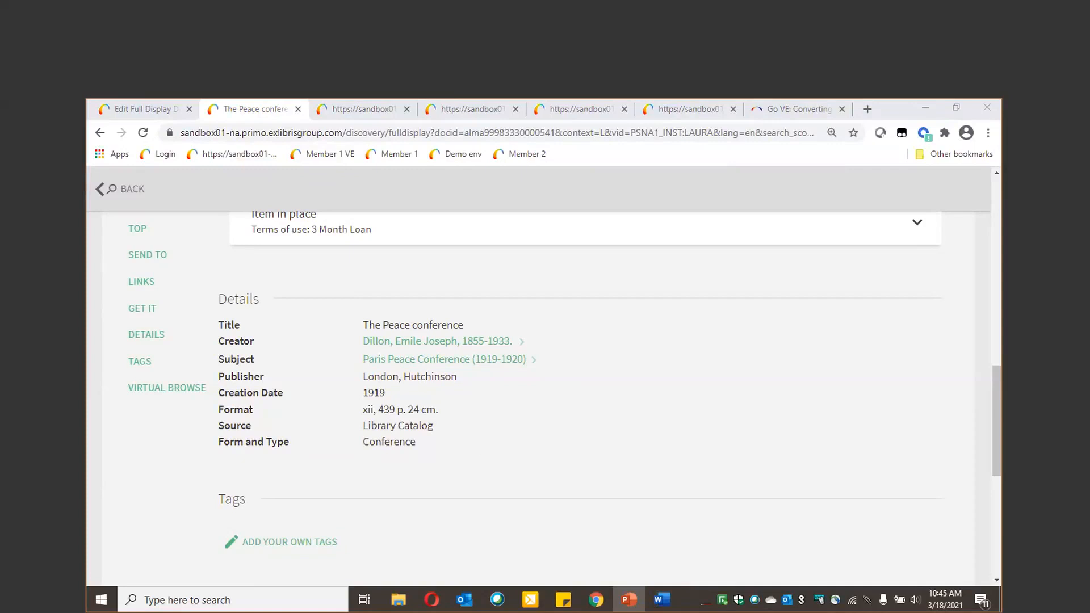
click(628, 600)
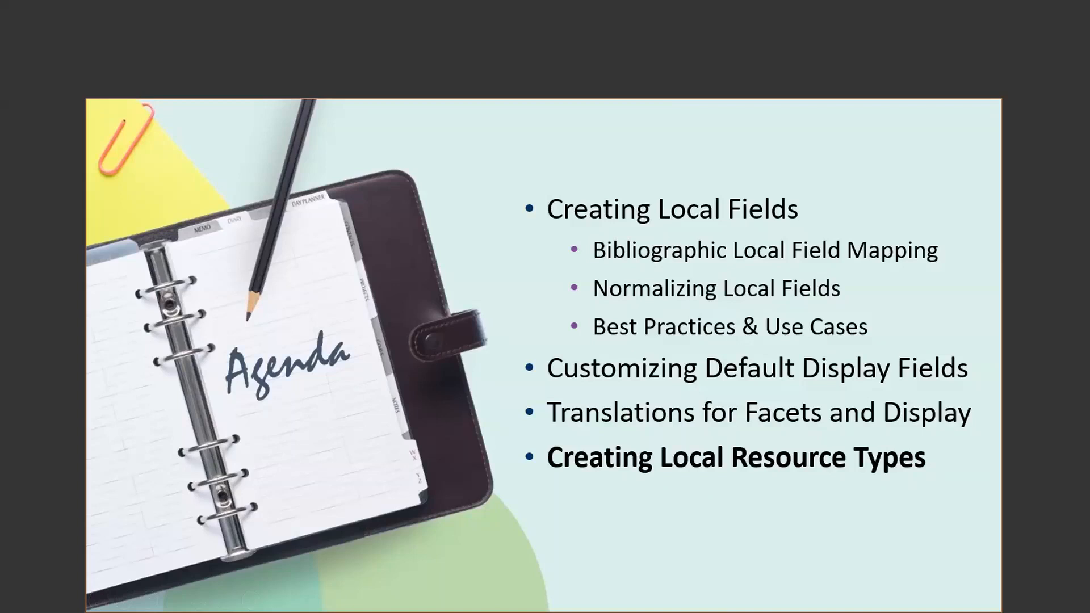
key(Escape)
Return to Alma, open the local resource types list, and delete the existing Holograms type with code HLG
click(149, 109)
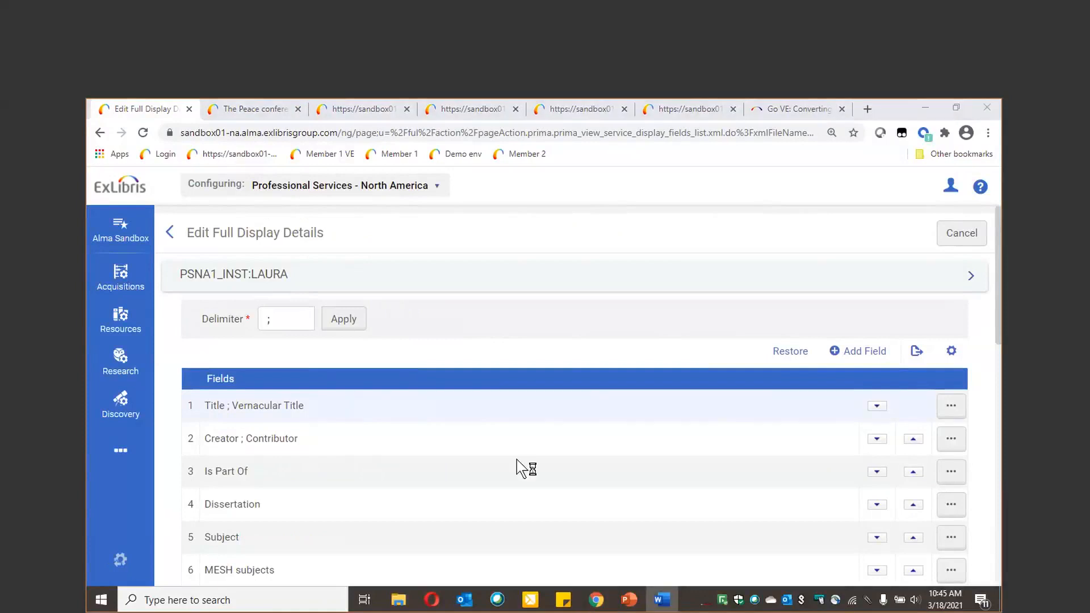
click(133, 412)
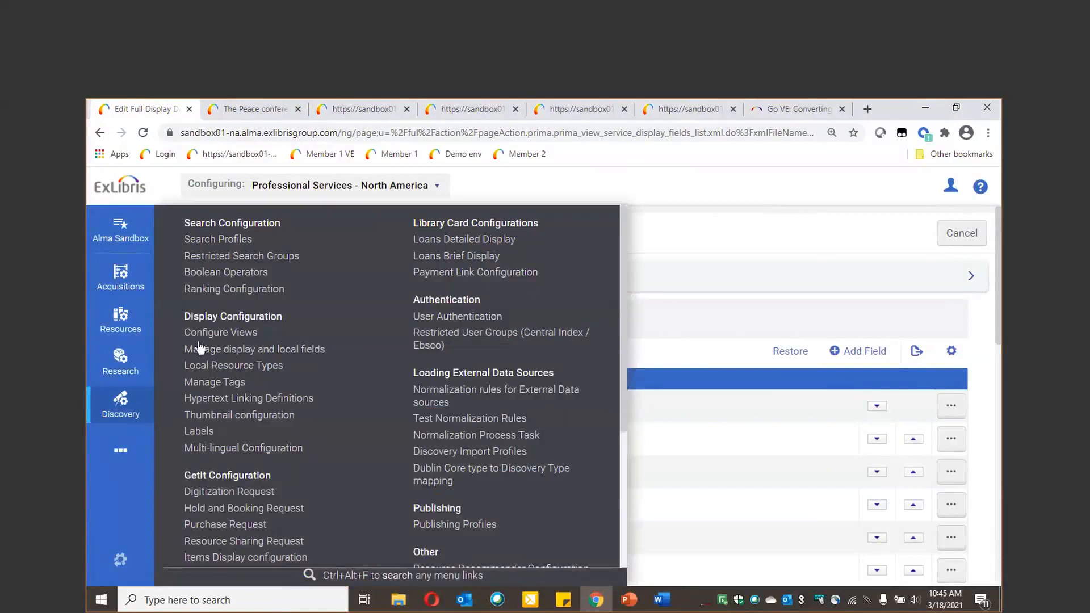
click(268, 366)
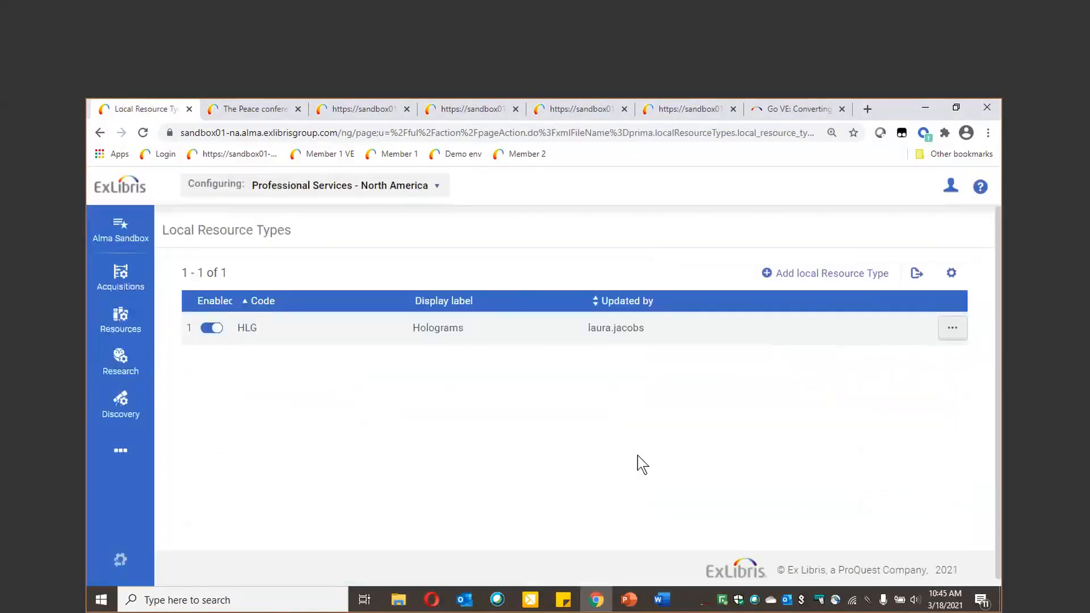
click(952, 328)
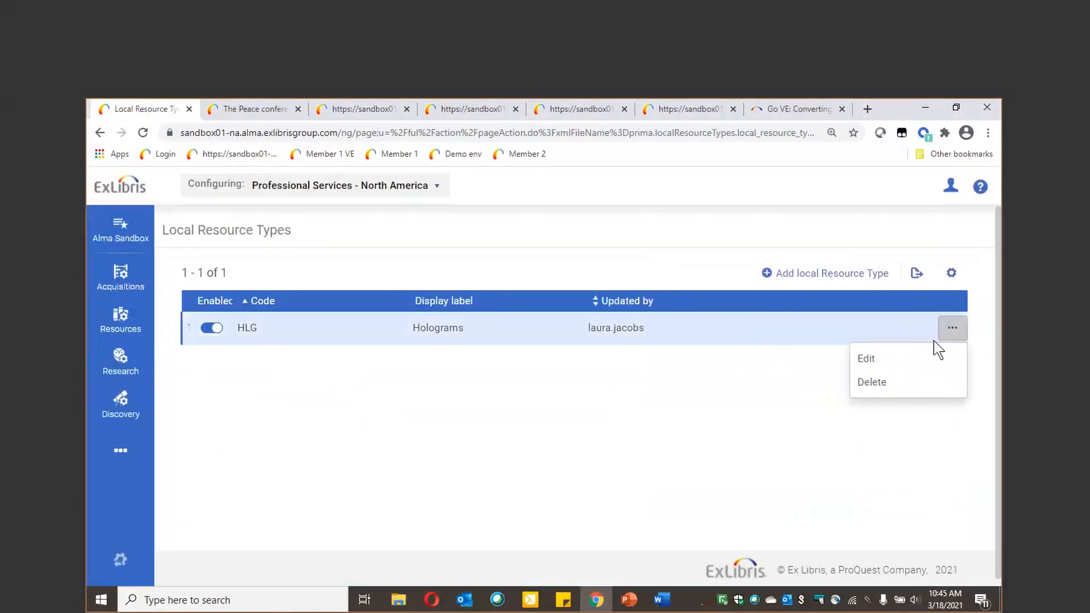
click(873, 382)
click(835, 312)
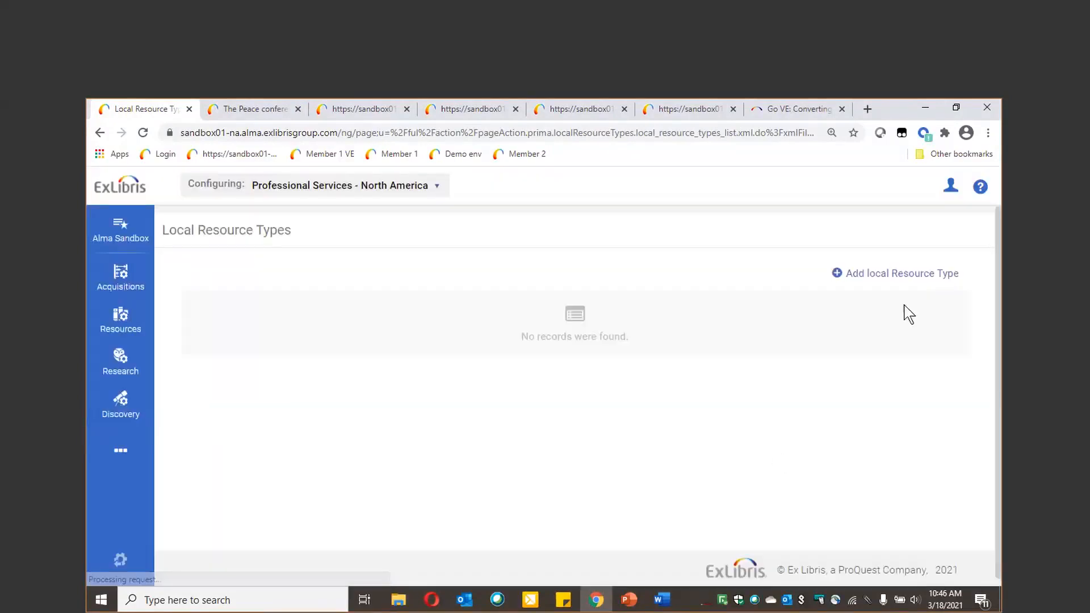
Add an active local resource type with code HLG, singular label Hologram, and plural label Holograms
click(896, 273)
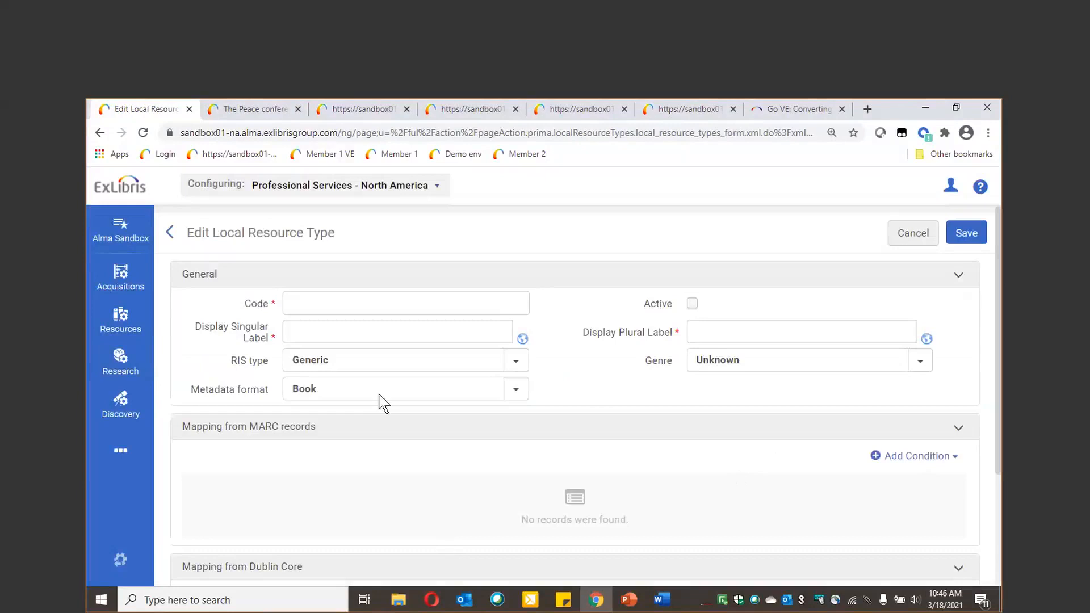
click(352, 303)
click(348, 338)
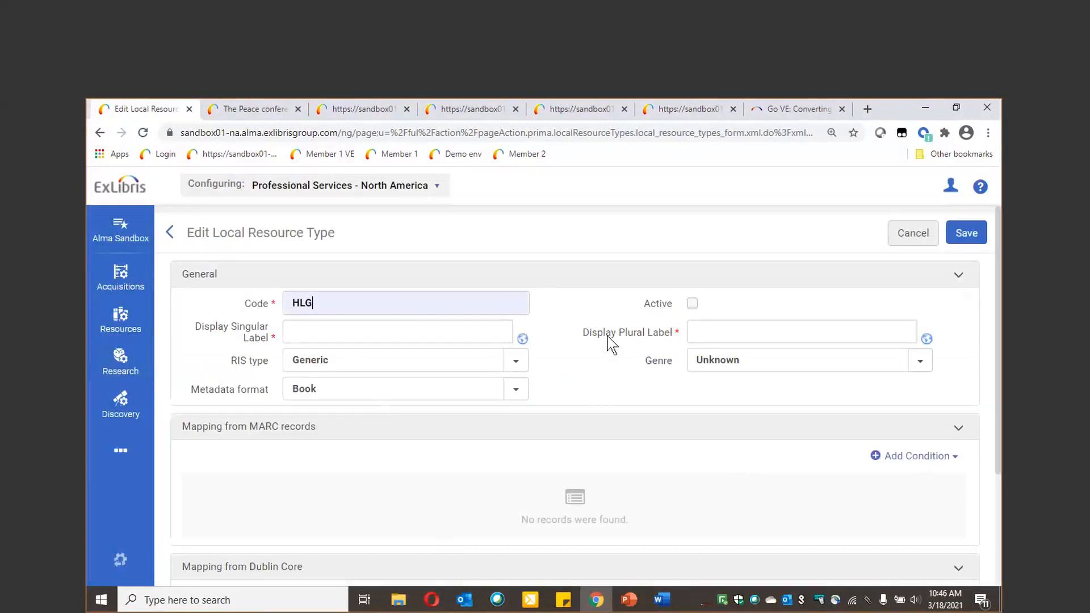
click(692, 303)
click(467, 333)
click(437, 358)
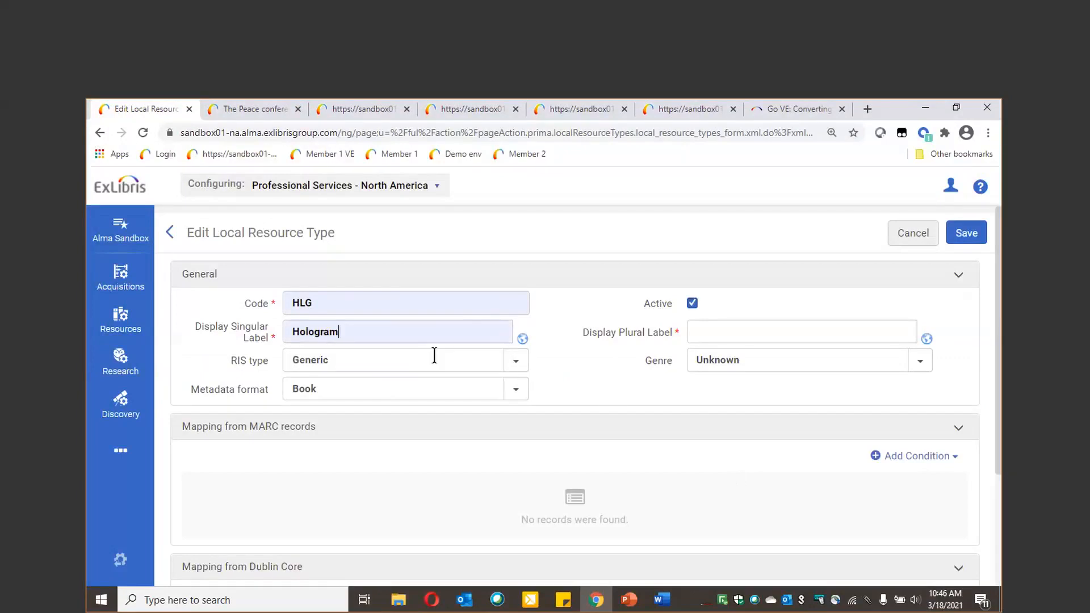
click(736, 324)
click(716, 362)
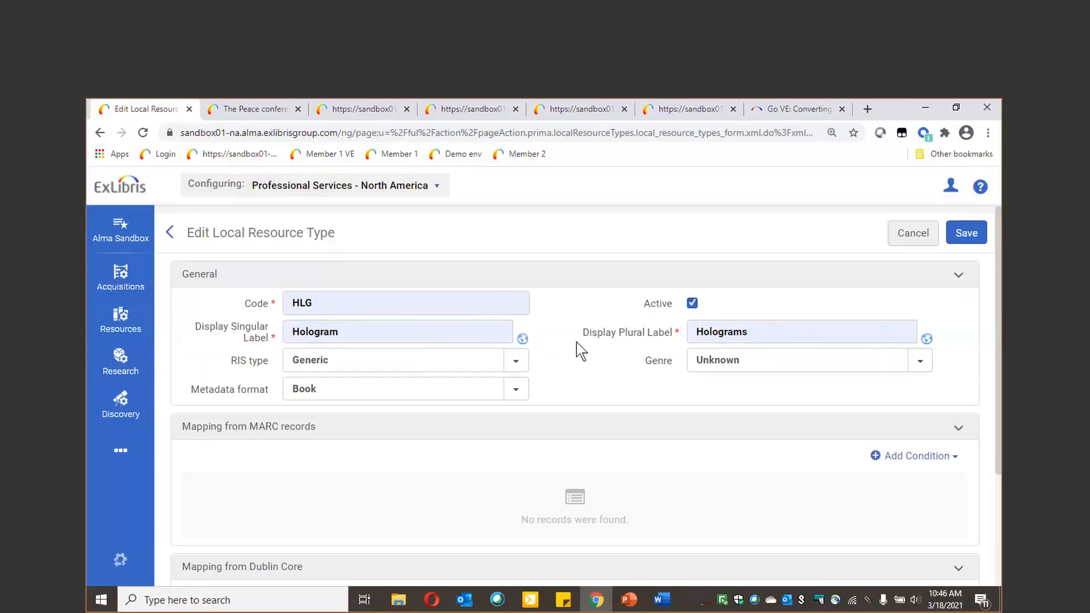
Set the RIS type of the Hologram resource type to Data file and its genre to Preprint
click(517, 366)
click(458, 395)
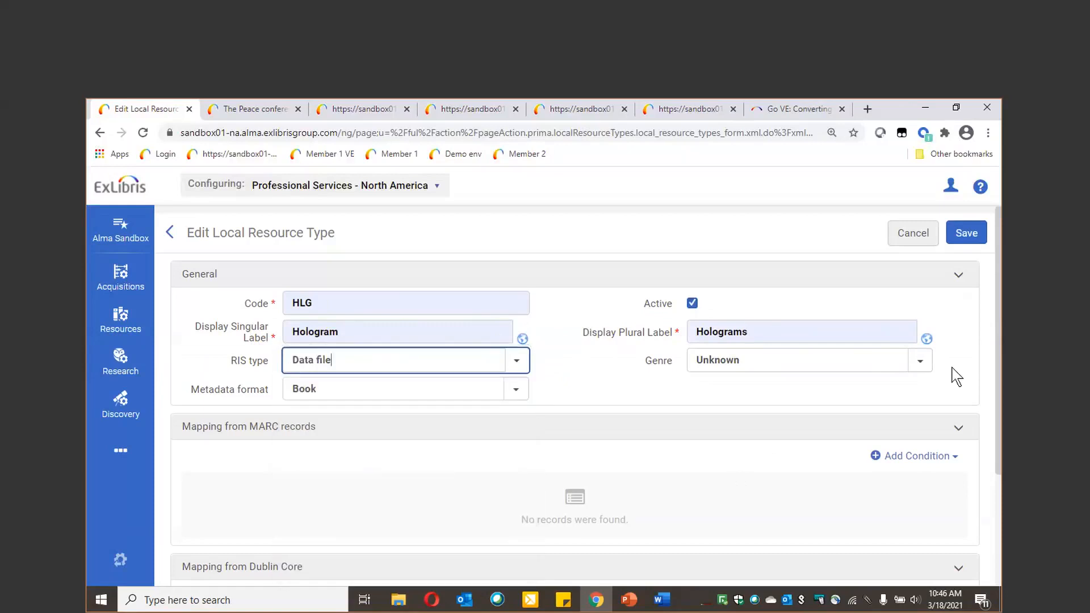
click(921, 368)
click(856, 397)
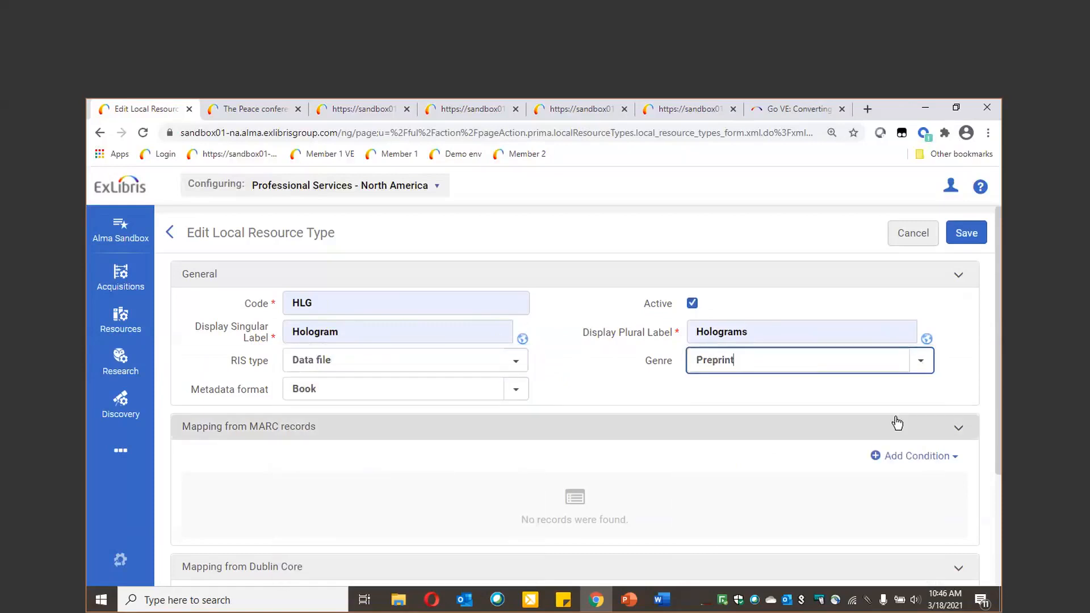
Set the metadata format of the Hologram local resource type to Patent
click(516, 400)
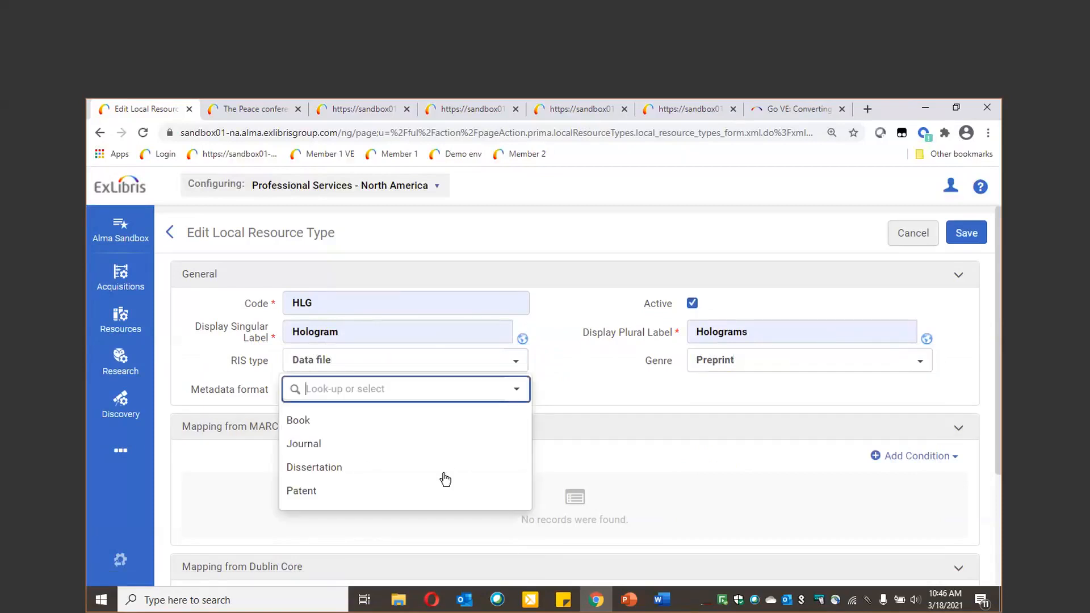
click(411, 491)
click(604, 398)
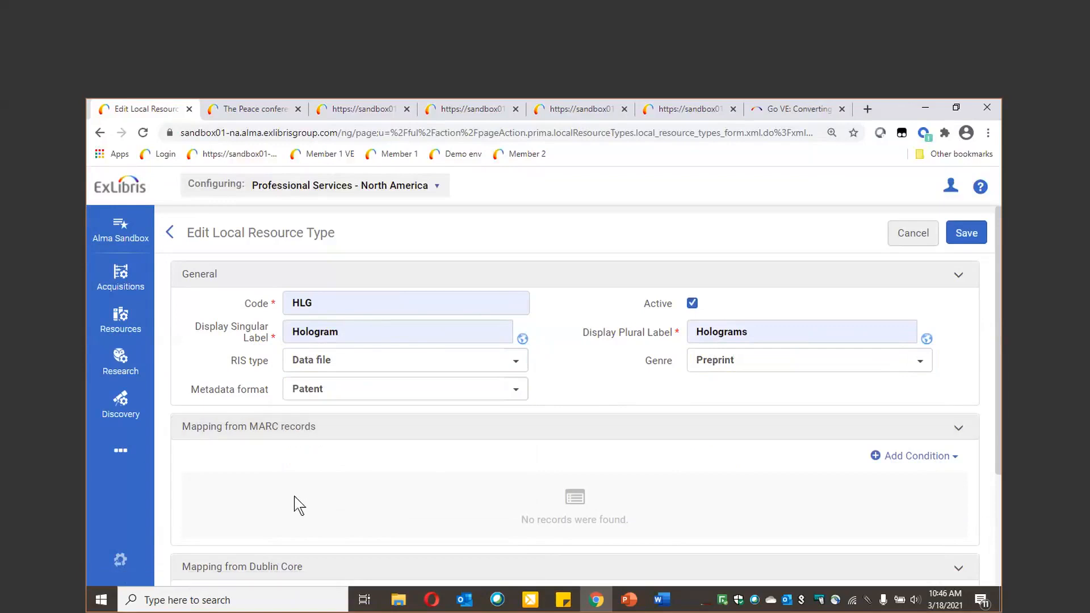
Add a MARC mapping condition for field and subfield 955 $a with the value Hologram, without a regular expression
click(903, 453)
text(9)
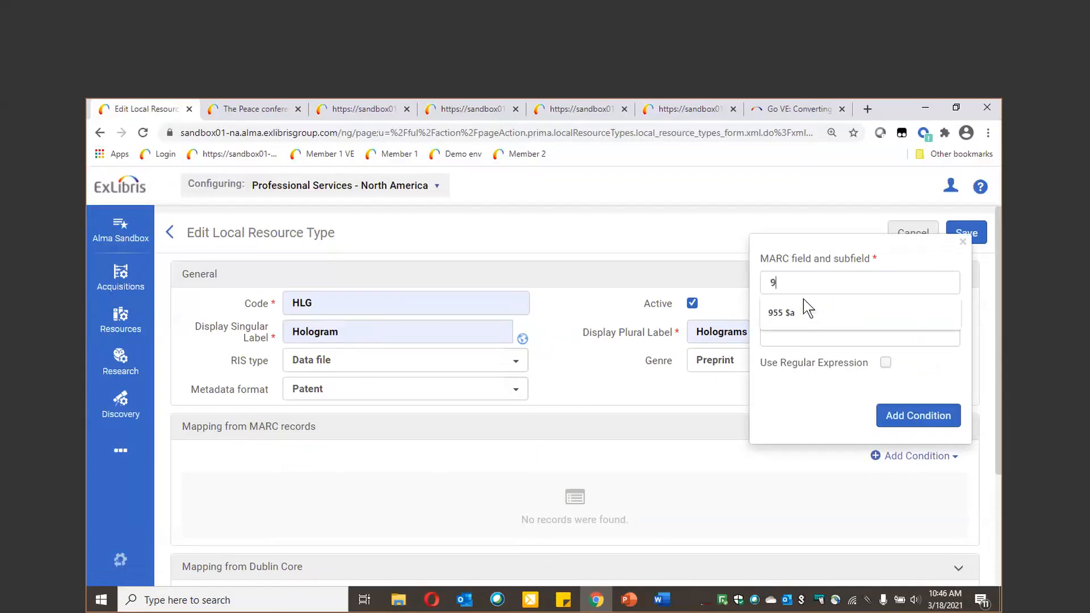
click(800, 306)
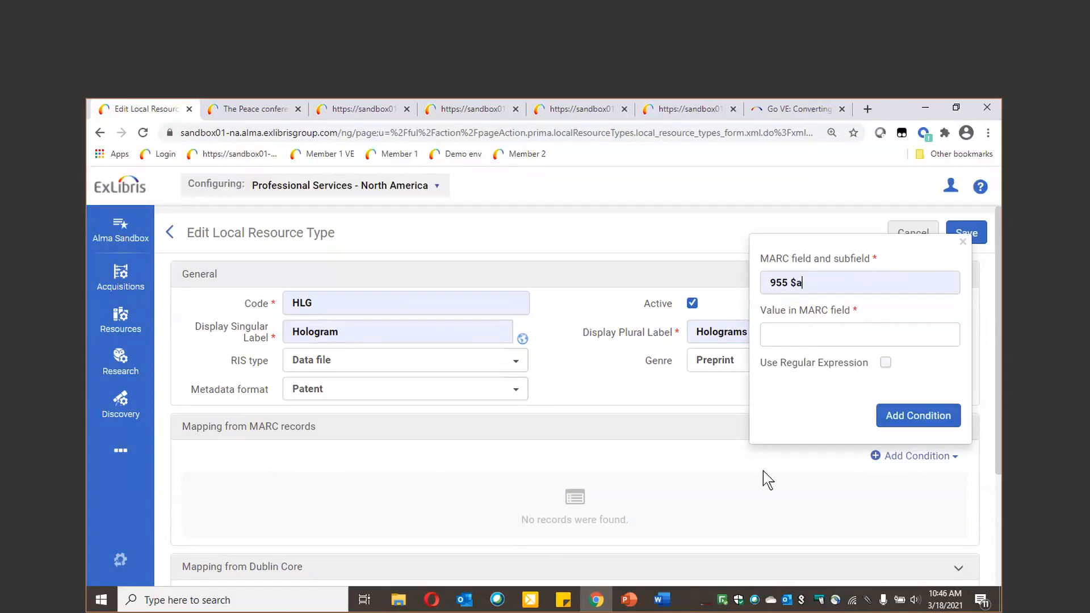
click(769, 334)
click(795, 389)
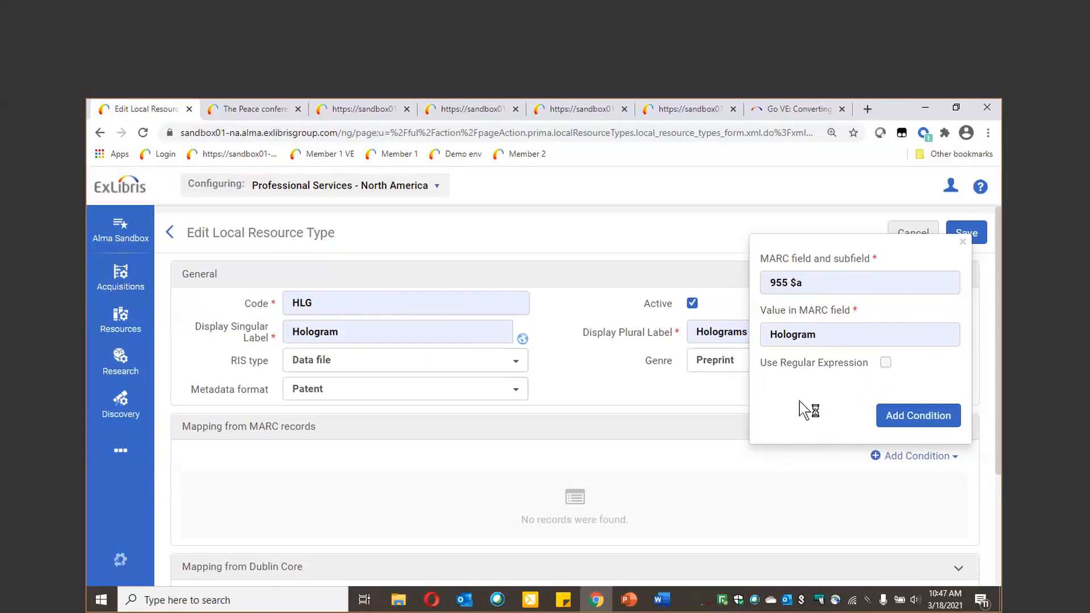
click(914, 414)
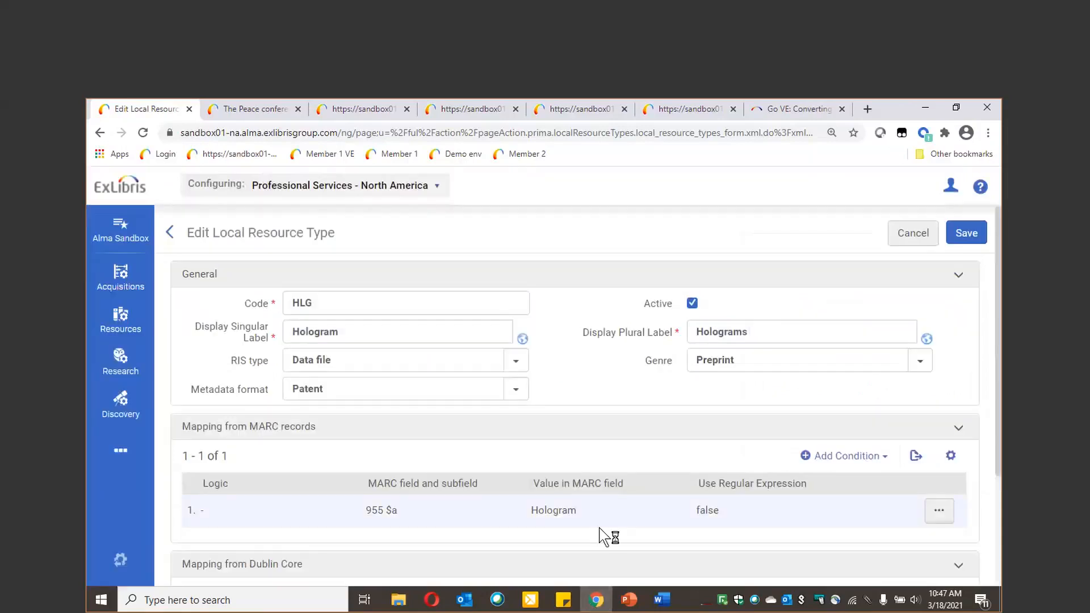
Review the MARC and Dublin Core mapping sections and save the Hologram local resource type
scroll(600, 534, down, 2)
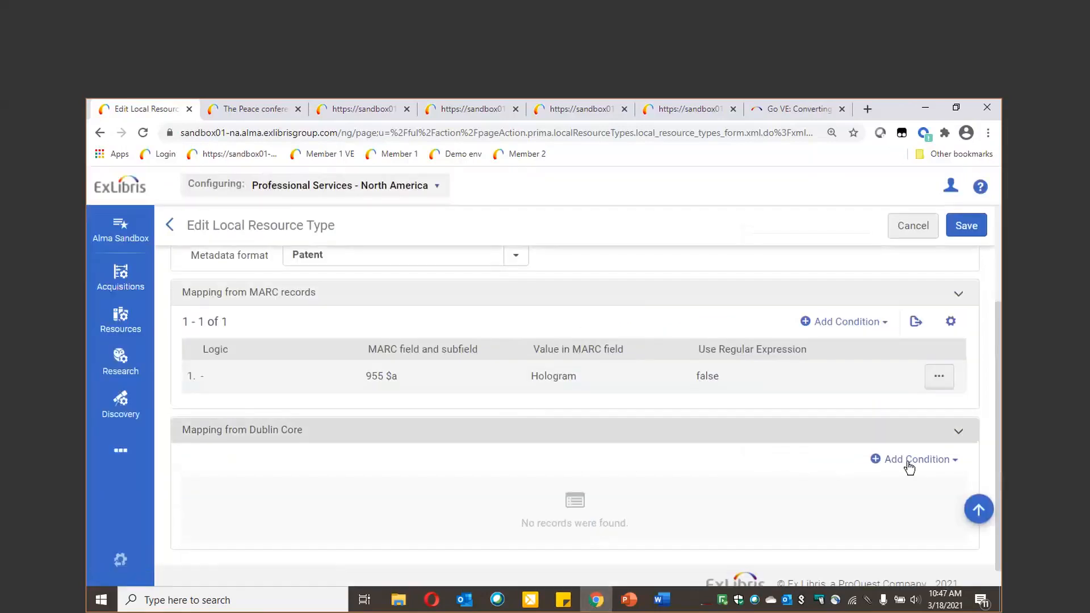
scroll(778, 449, down, 1)
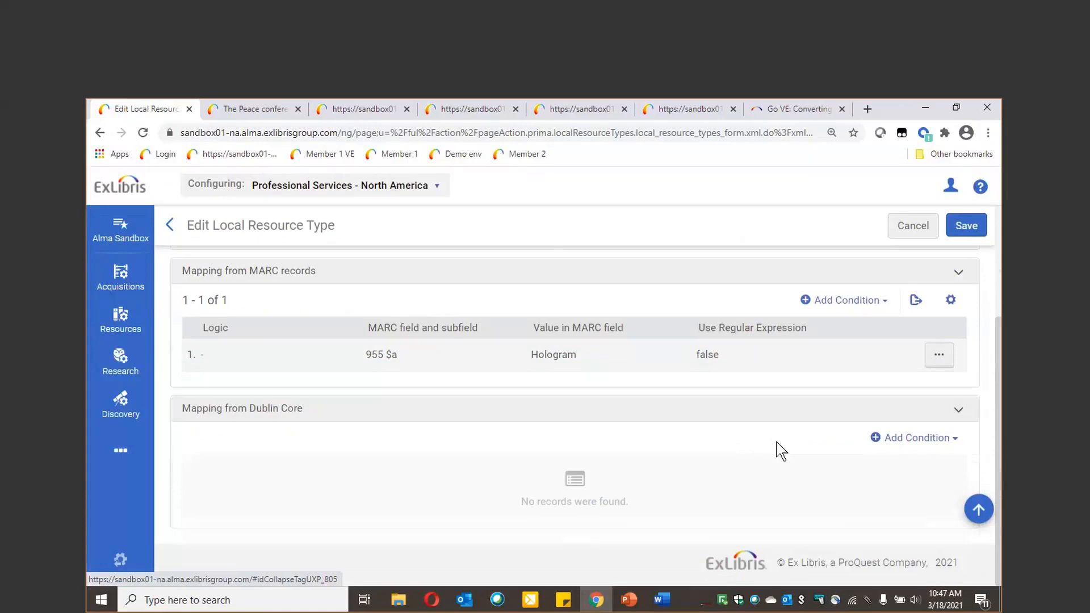
scroll(778, 449, up, 1)
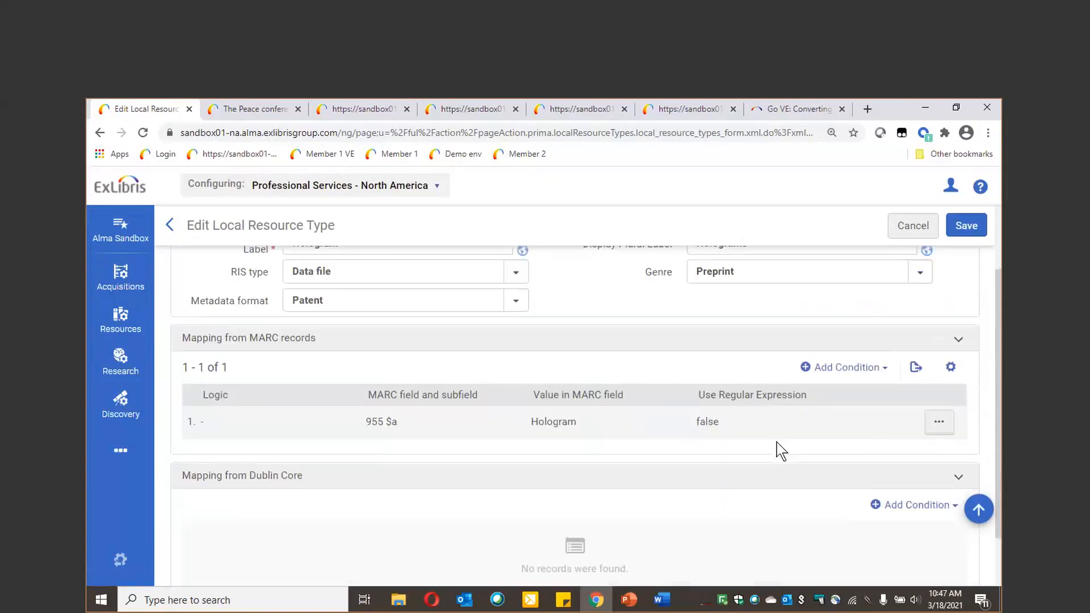
scroll(778, 449, up, 1)
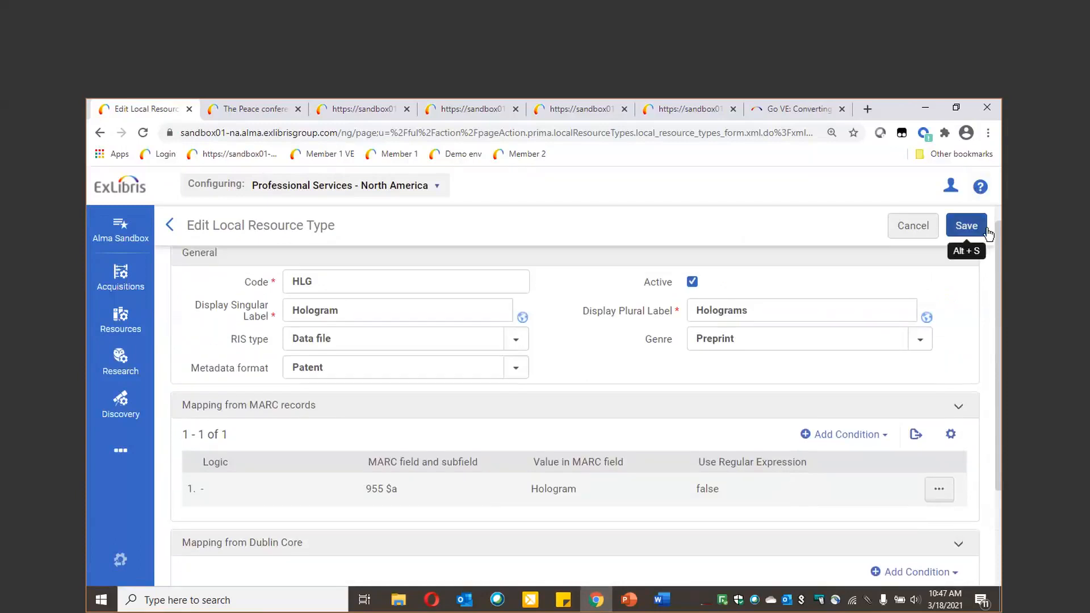
click(980, 234)
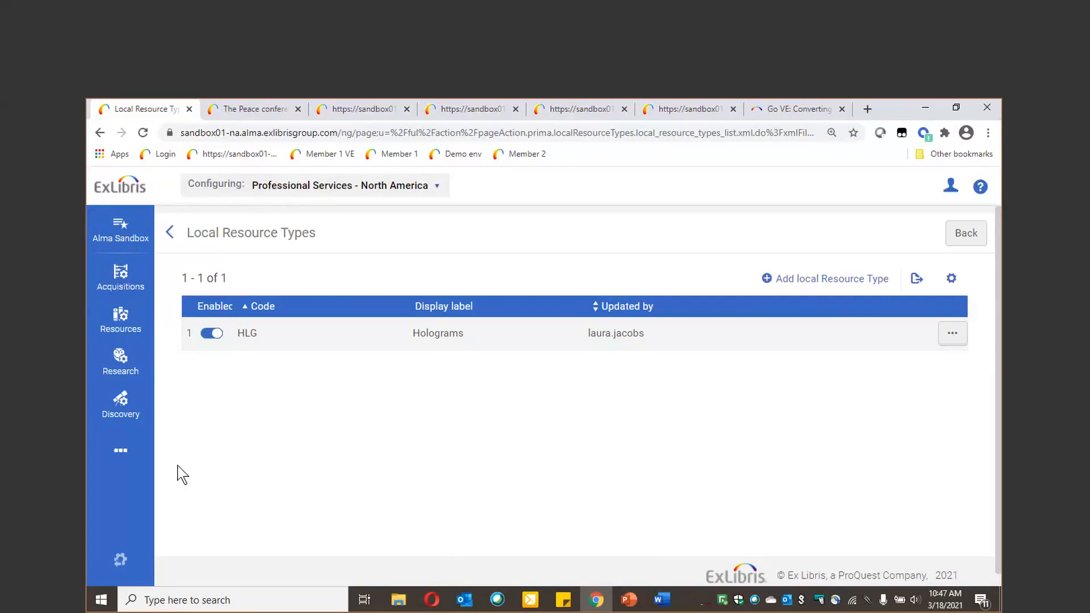
Leave the Alma configuration, open the list of jobs to run, and search the job descriptions for "recalculate"
click(115, 571)
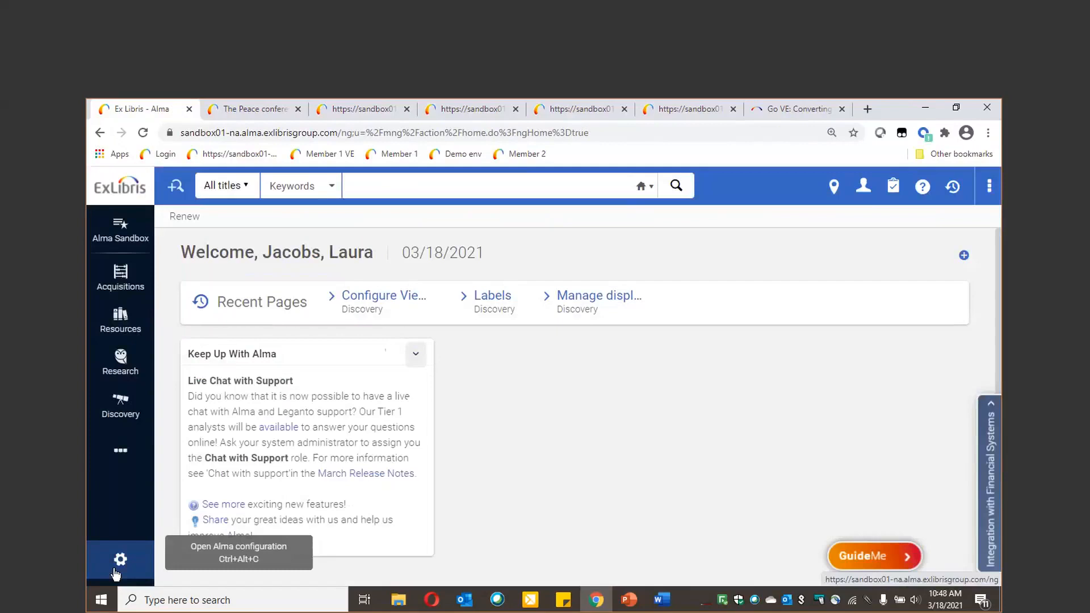
click(121, 450)
click(256, 449)
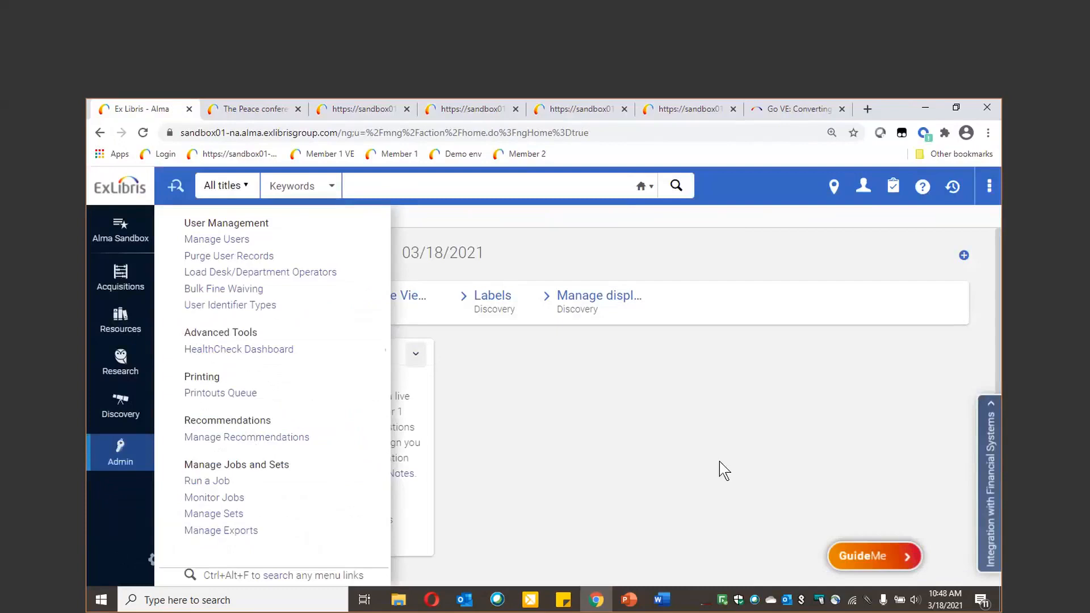
click(221, 481)
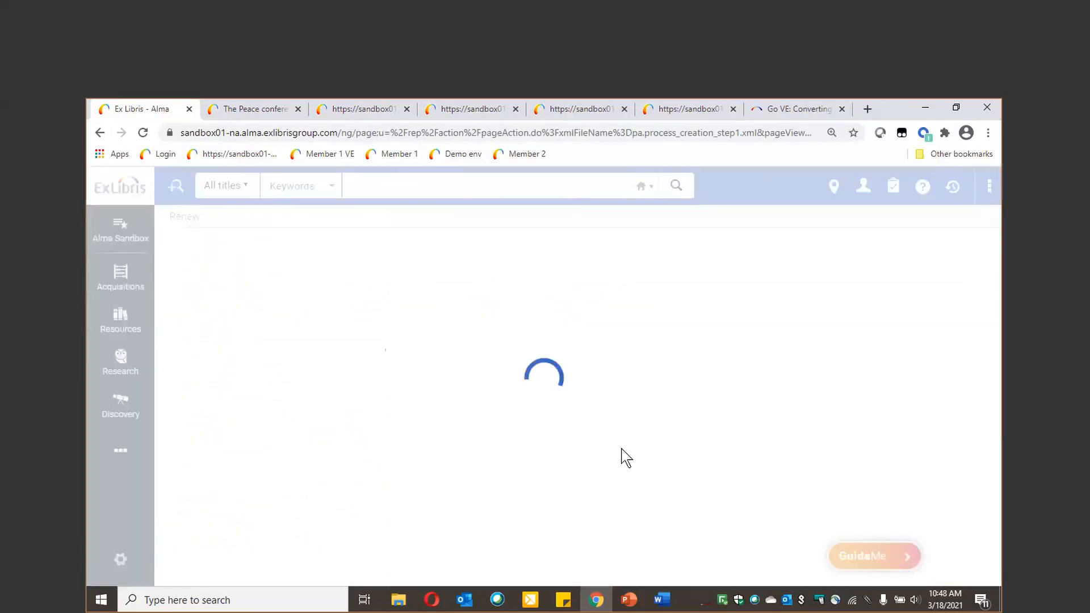
click(388, 297)
text(recalculate)
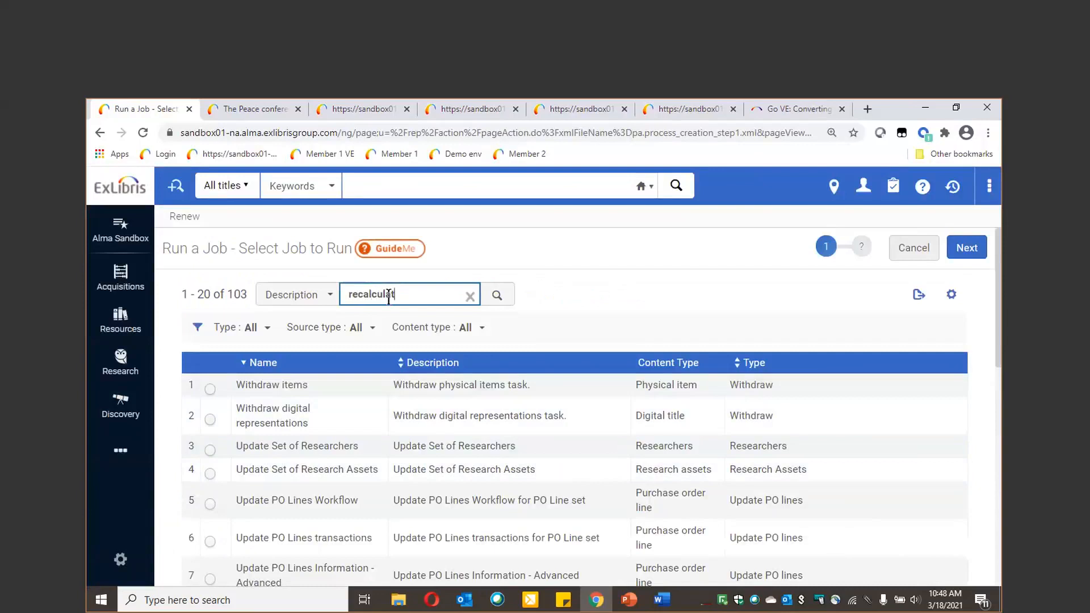
key(Return)
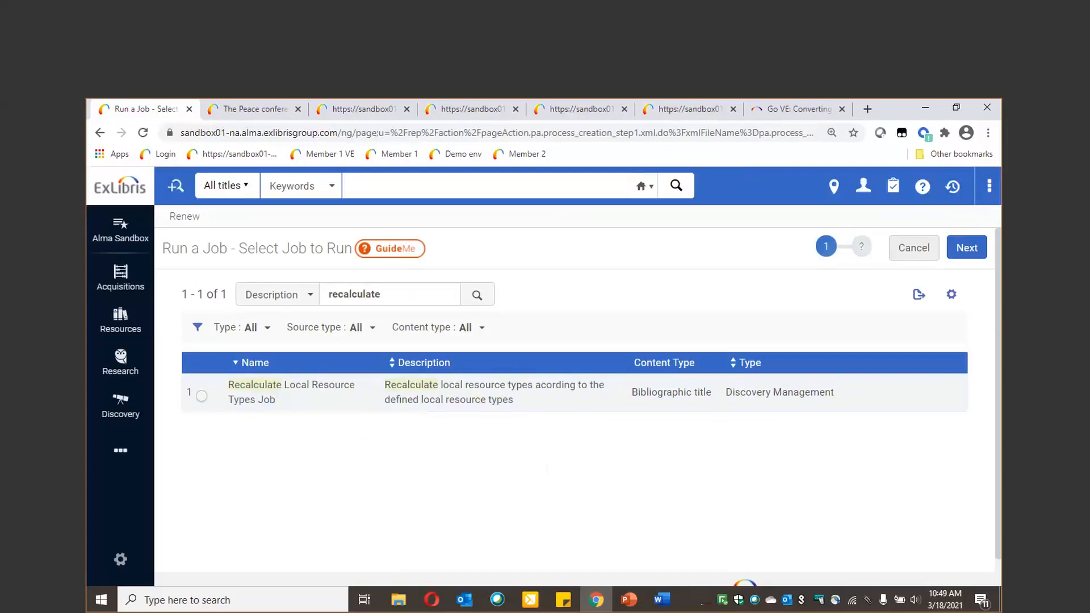
Switch to the PowerPoint slide show and advance from the Knowledge Center Resources slide to the closing Thank you slide
key(alt+Tab)
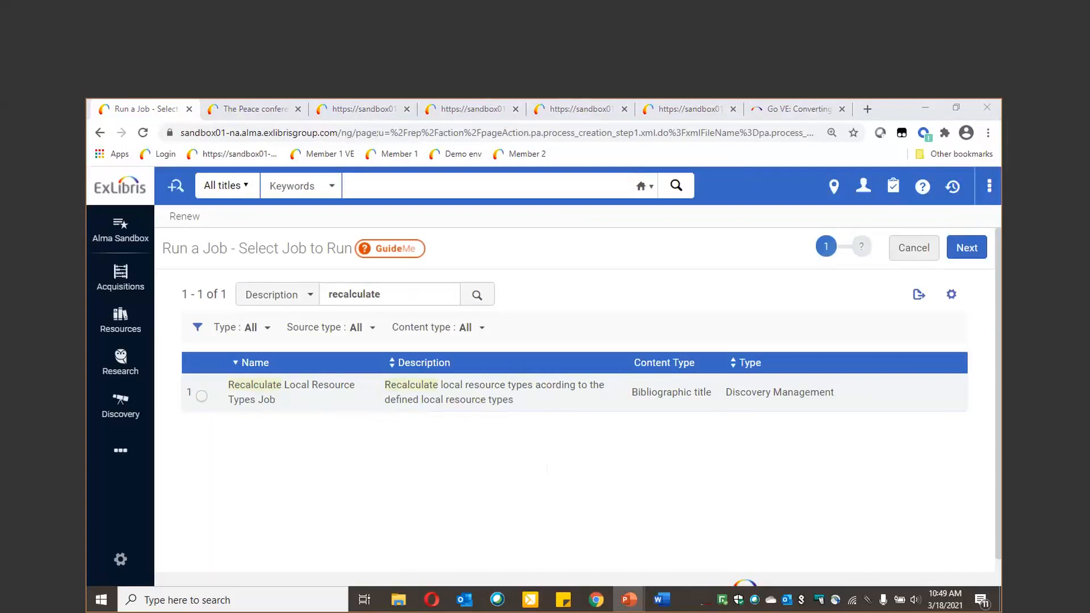
key(shift+F5)
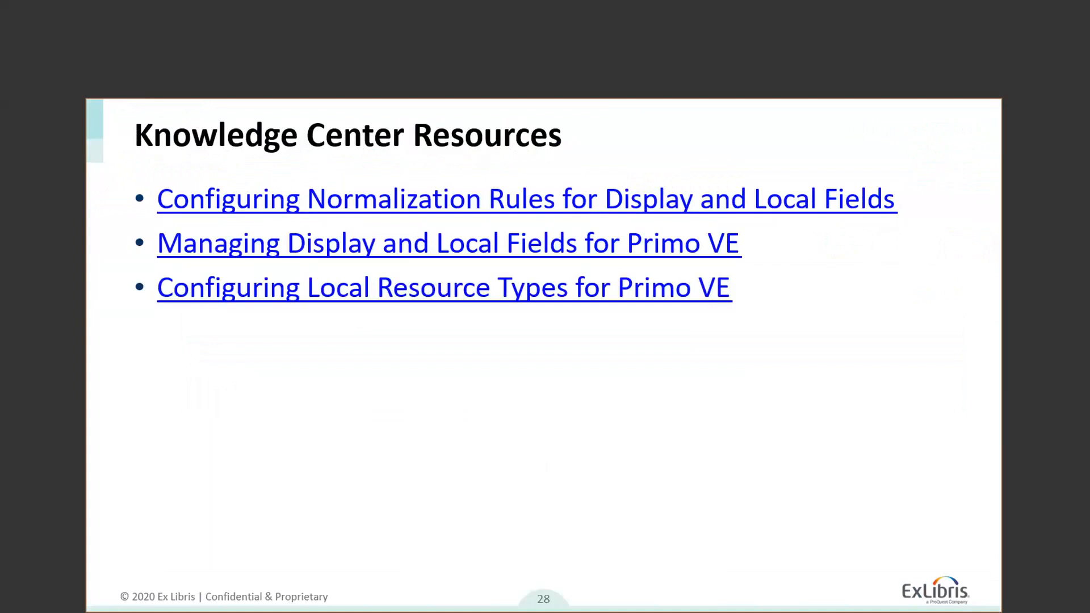
key(Right)
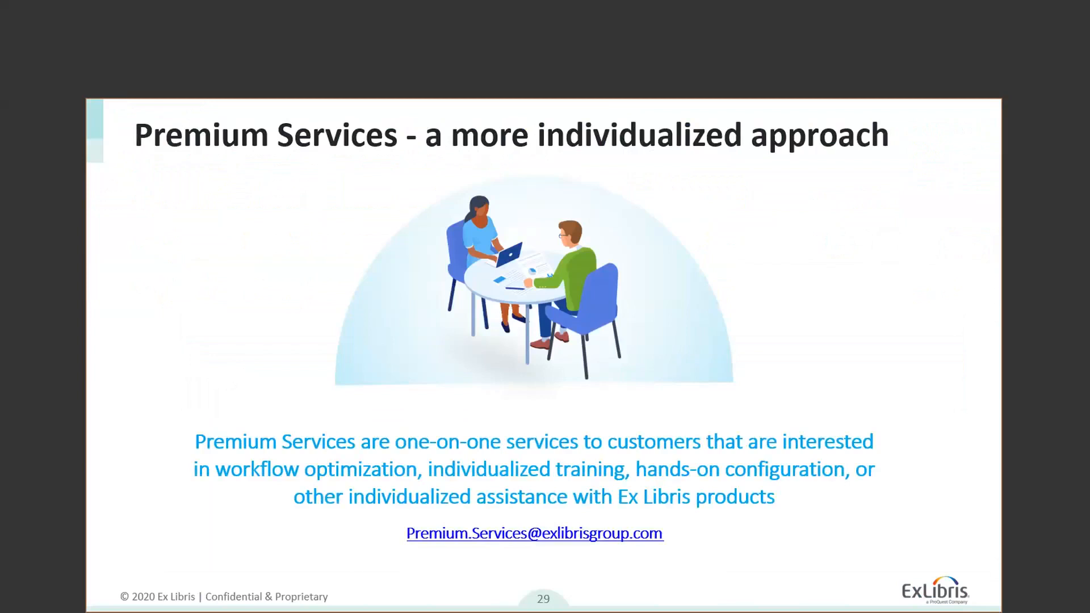
key(Right)
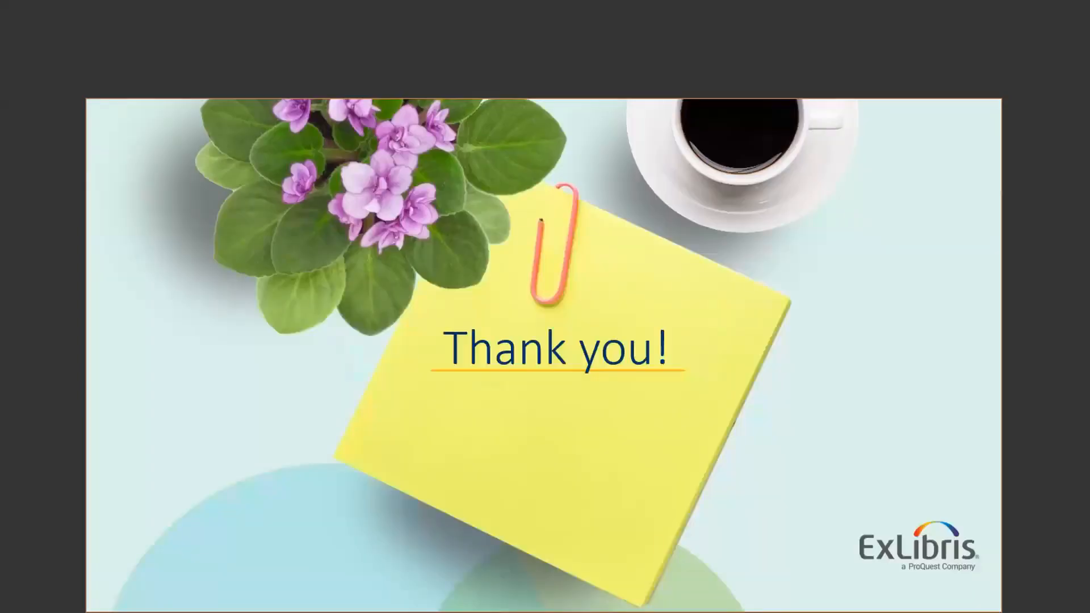